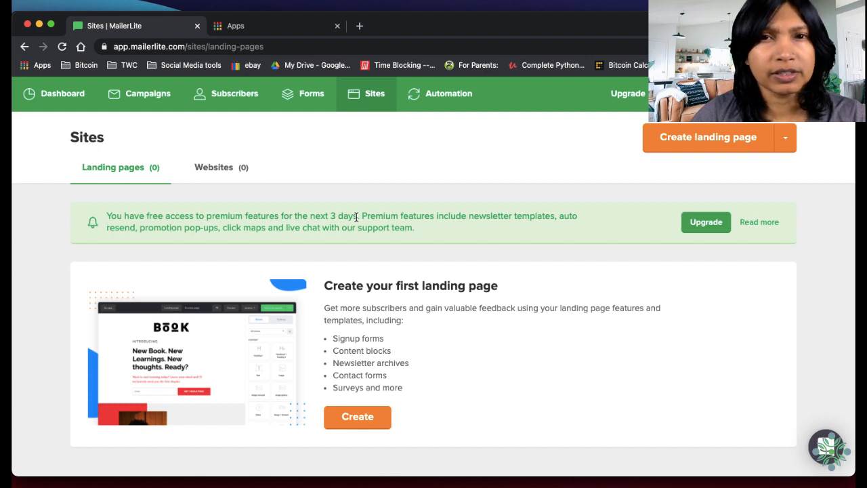
{"action": "left_click_drag", "start_coordinate": [357, 217], "coordinate": [261, 217]}
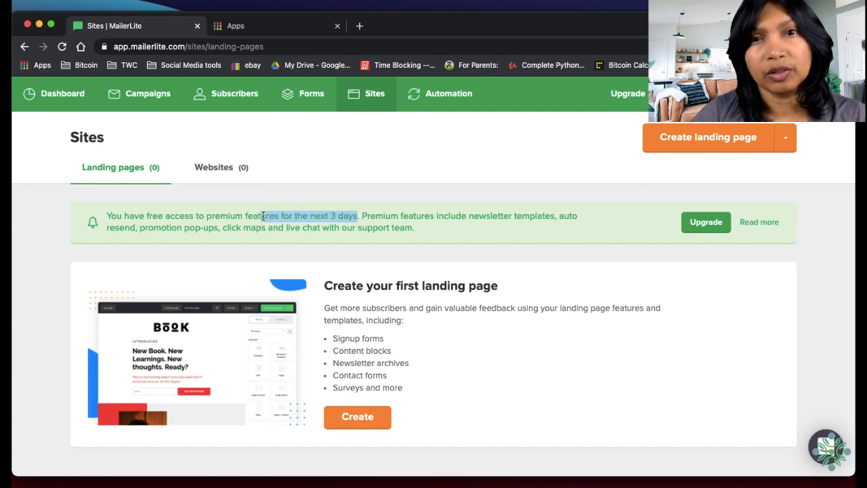
{"action": "left_click", "coordinate": [452, 238]}
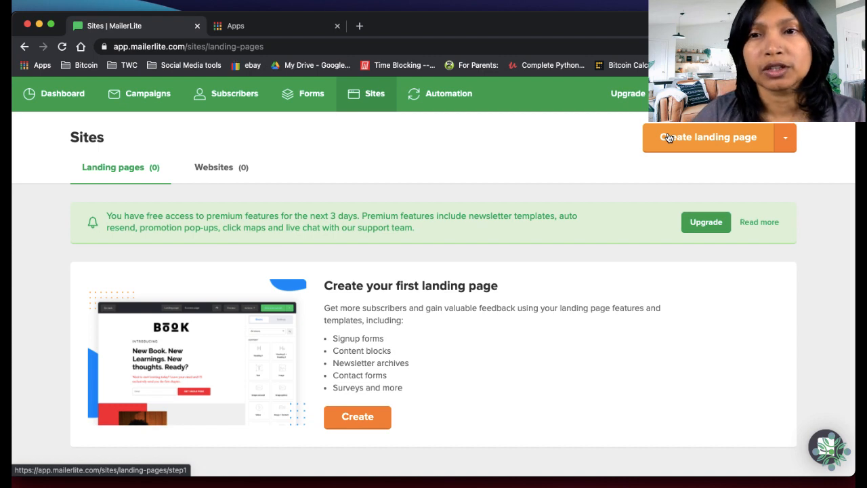
Create a landing page named "Slef Care Revival Kit - Sales Page" and continue to the subscriber group selection
{"action": "left_click", "coordinate": [704, 146]}
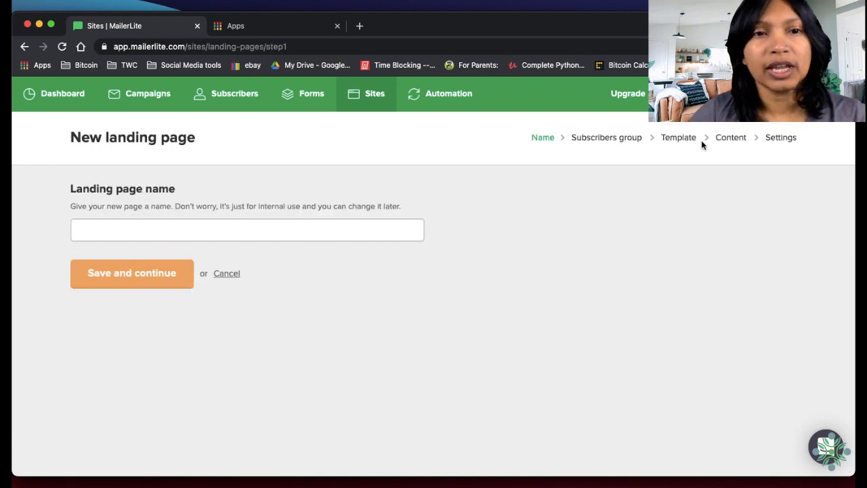
{"action": "left_click", "coordinate": [291, 232]}
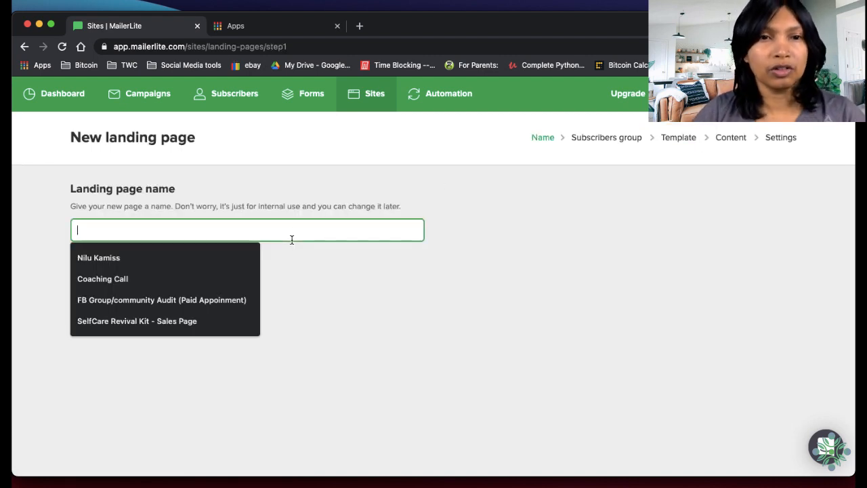
{"action": "type", "text": "Slef"}
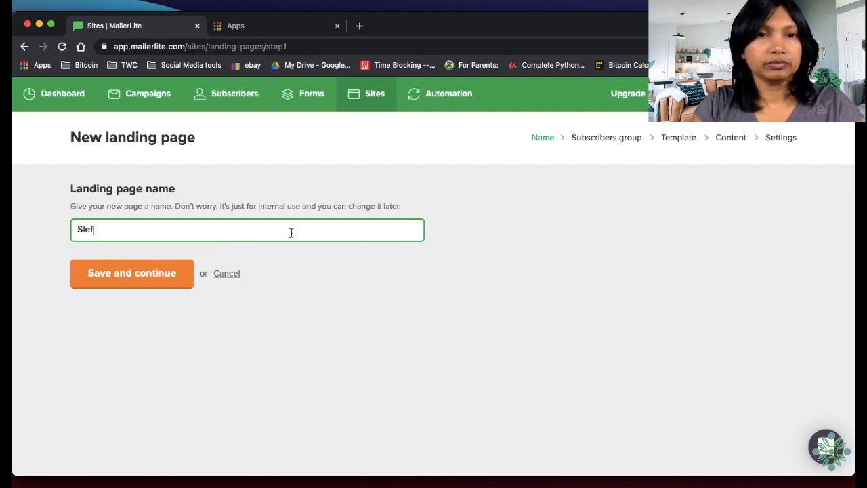
{"action": "type", "text": "Care Revival Kit"}
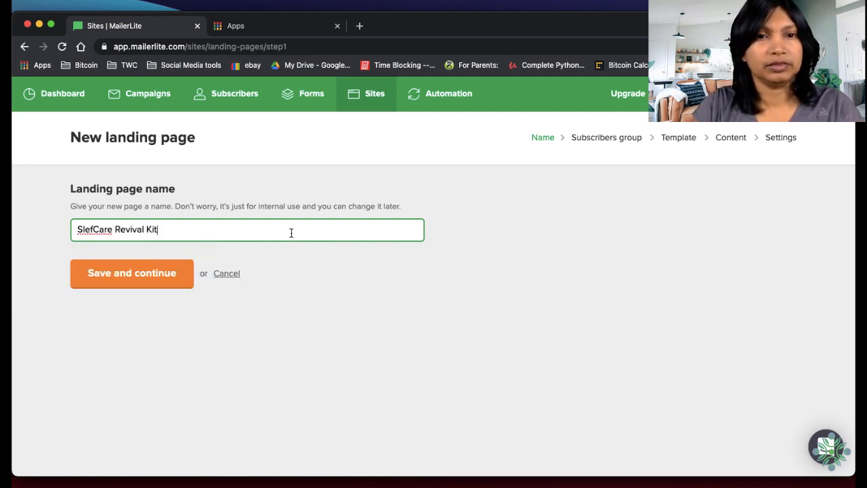
{"action": "left_click", "coordinate": [94, 231]}
{"action": "left_click", "coordinate": [186, 229]}
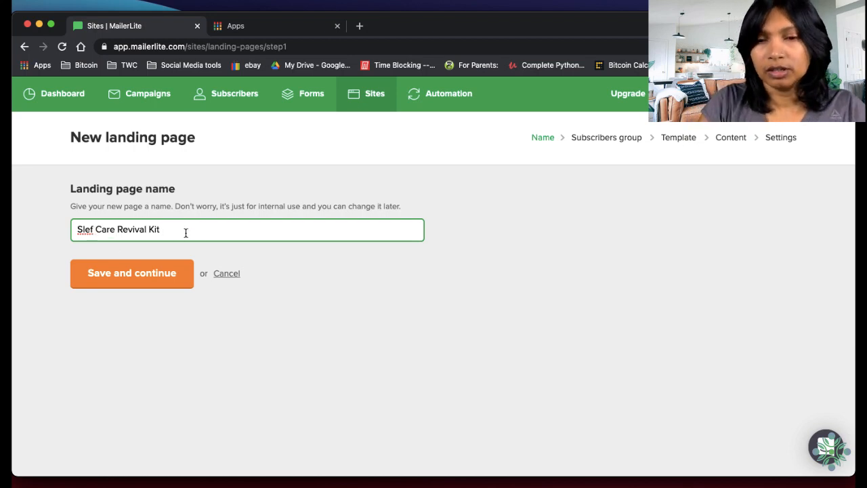
{"action": "type", "text": "- "}
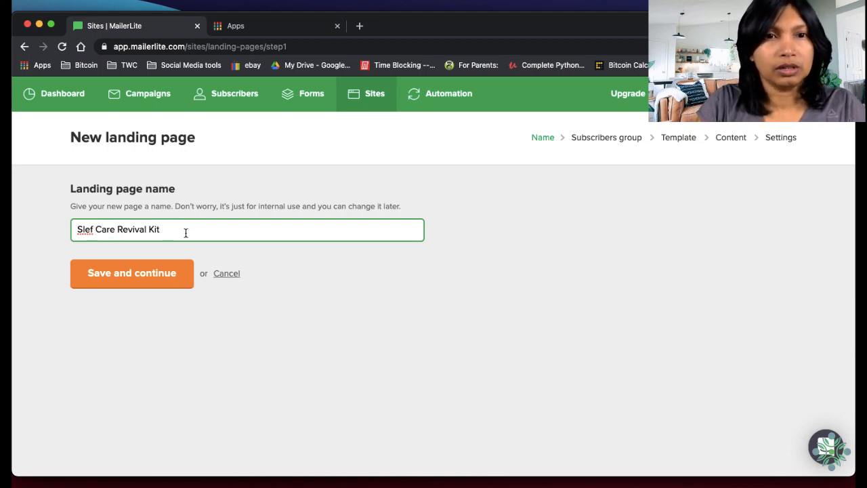
{"action": "type", "text": " - Sale"}
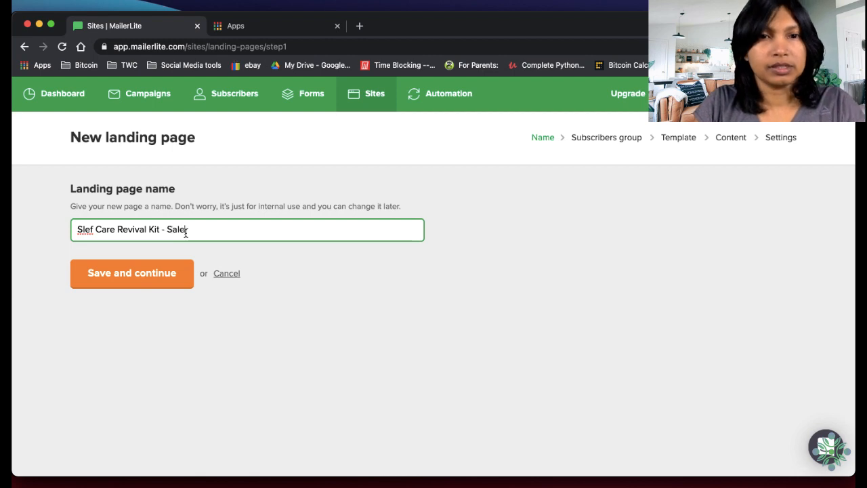
{"action": "type", "text": "s Page"}
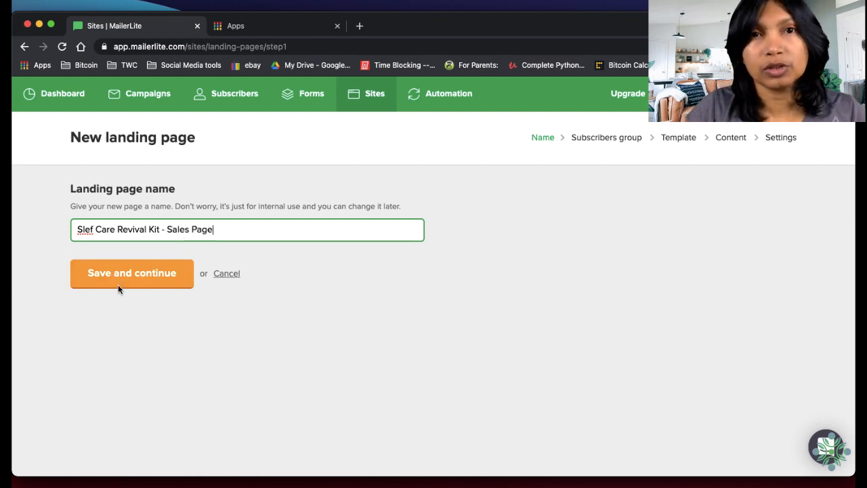
{"action": "left_click", "coordinate": [118, 286]}
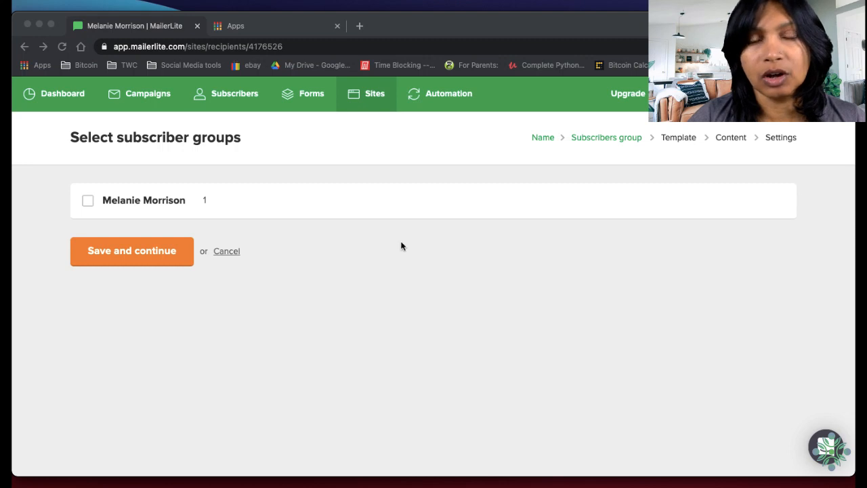
Assign the only listed subscriber group to the landing page and continue to the template selection
{"action": "left_click", "coordinate": [288, 170]}
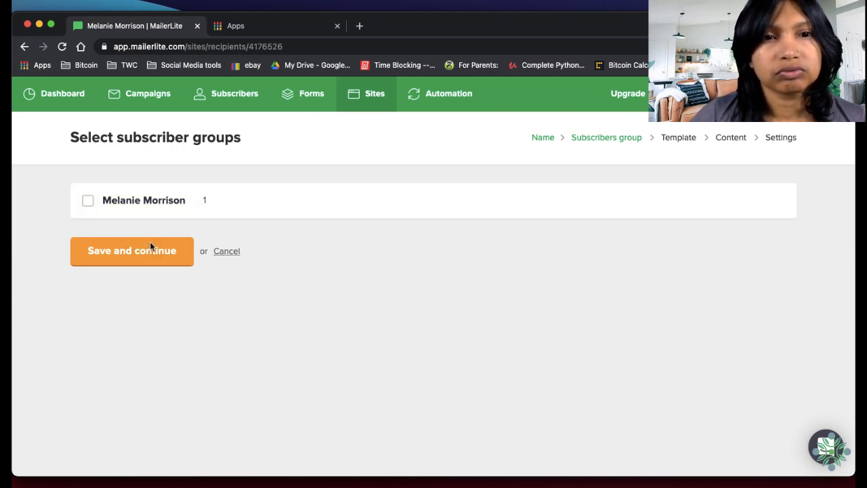
{"action": "left_click", "coordinate": [99, 199]}
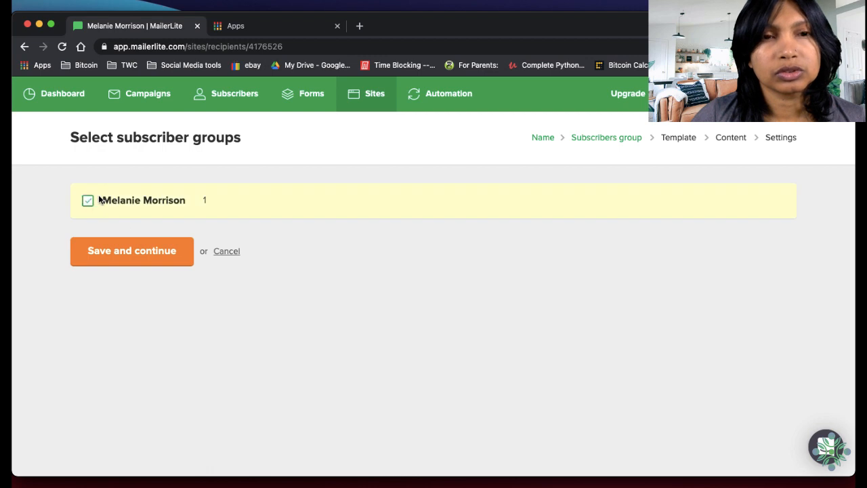
{"action": "left_click", "coordinate": [167, 259]}
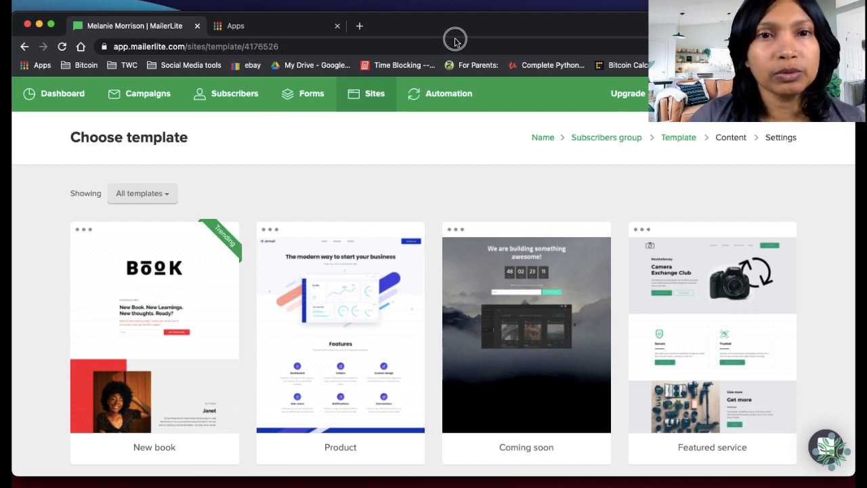
Create a subscriber group named "Slefcare Kit Customers"
{"action": "left_click", "coordinate": [234, 93]}
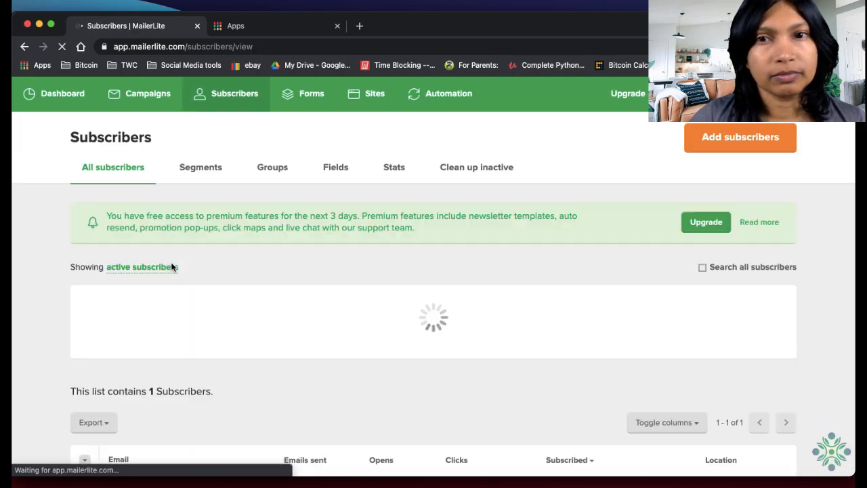
{"action": "left_click", "coordinate": [273, 175]}
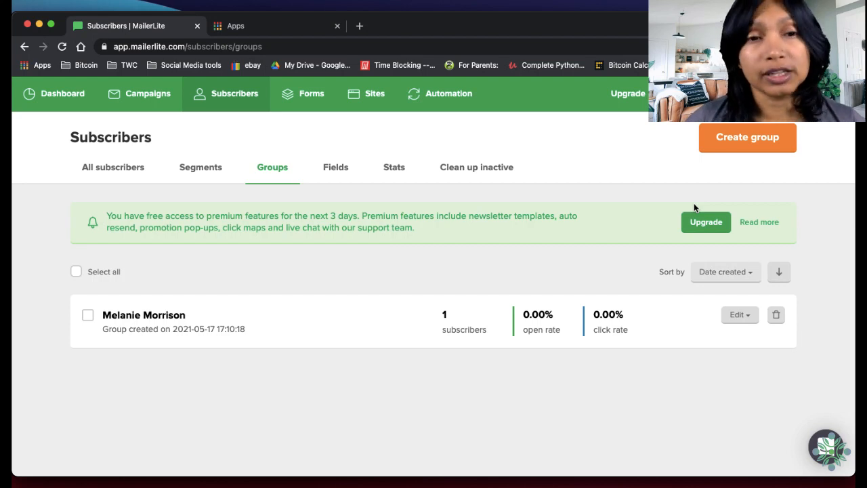
{"action": "left_click", "coordinate": [769, 139]}
{"action": "left_click", "coordinate": [448, 166]}
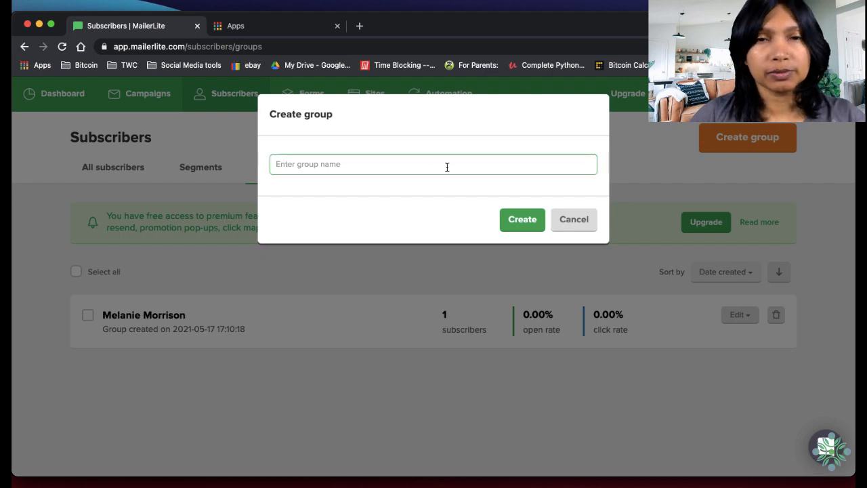
{"action": "type", "text": "Slefcare Kit Customers"}
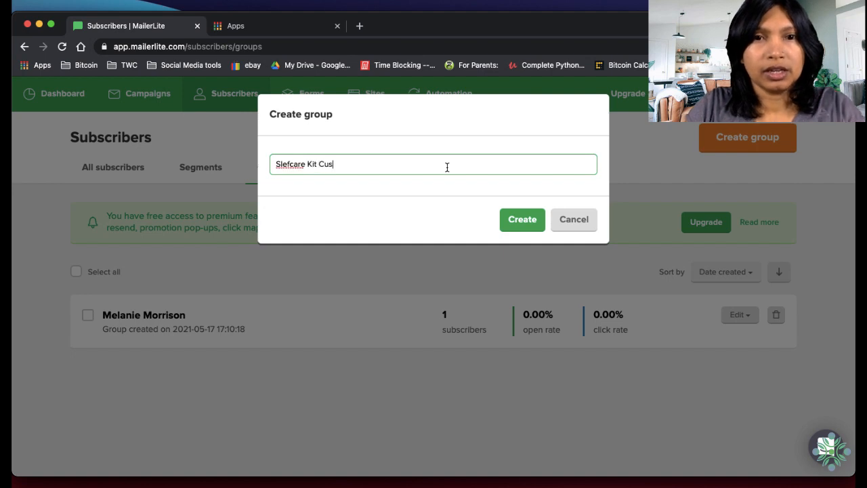
{"action": "left_click", "coordinate": [532, 217]}
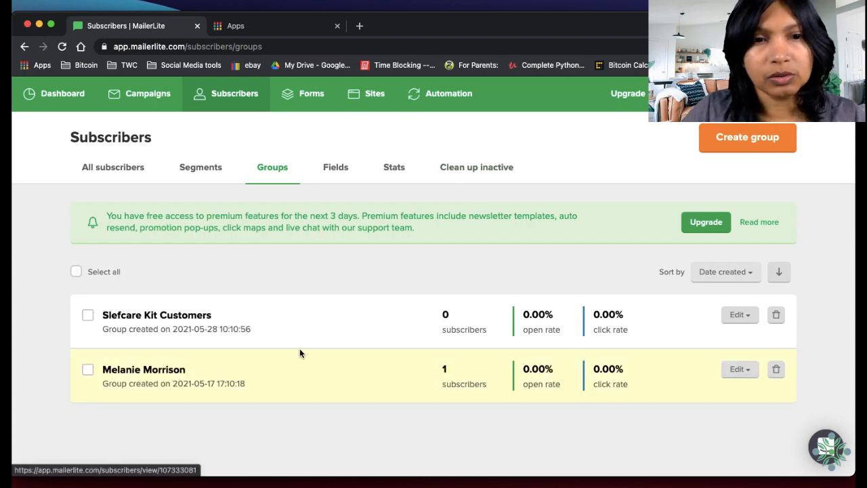
Reopen the "Slef Care Revival Kit - Sales Page" landing page for editing and apply the New book template
{"action": "left_click", "coordinate": [370, 102]}
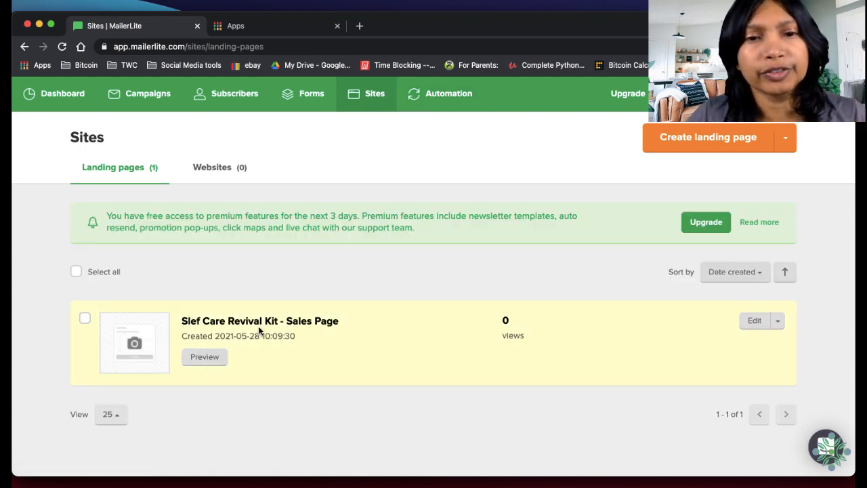
{"action": "left_click", "coordinate": [759, 324]}
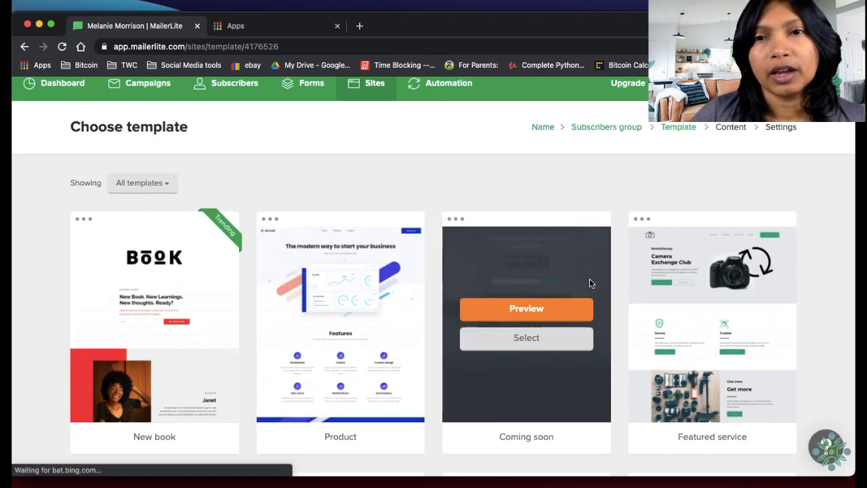
{"action": "scroll", "coordinate": [590, 278], "scroll_direction": "down", "scroll_amount": 3}
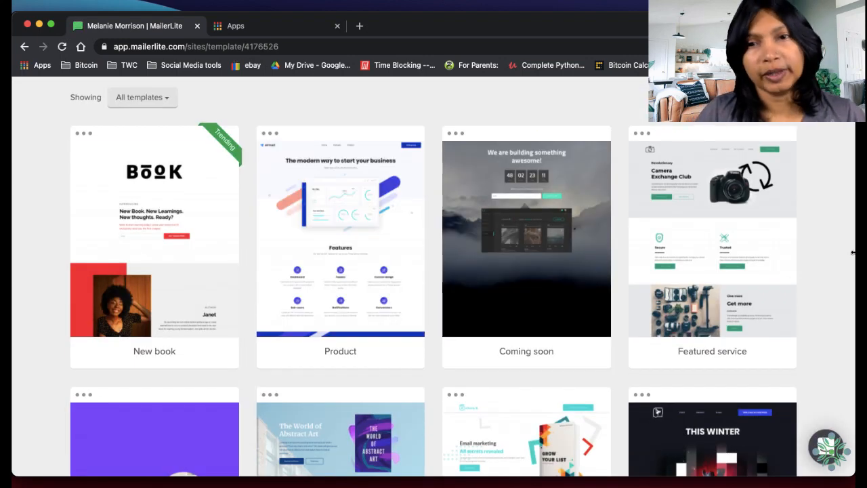
{"action": "mouse_move", "coordinate": [643, 264]}
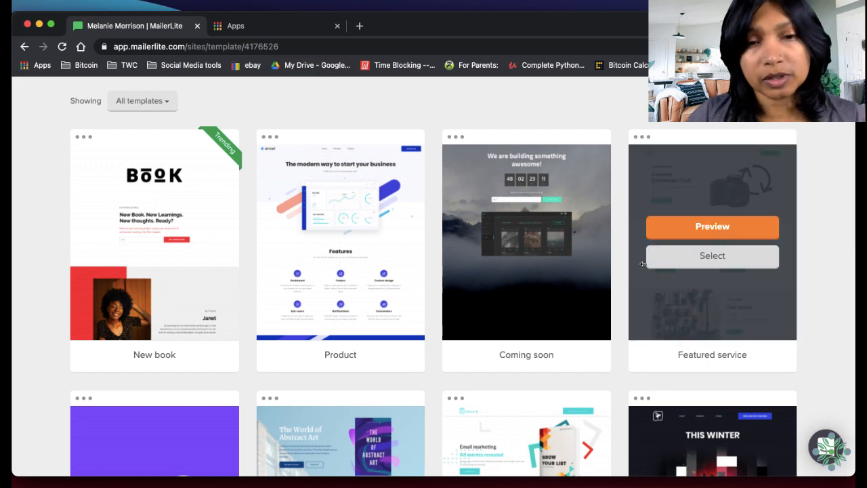
{"action": "scroll", "coordinate": [328, 271], "scroll_direction": "up", "scroll_amount": 3}
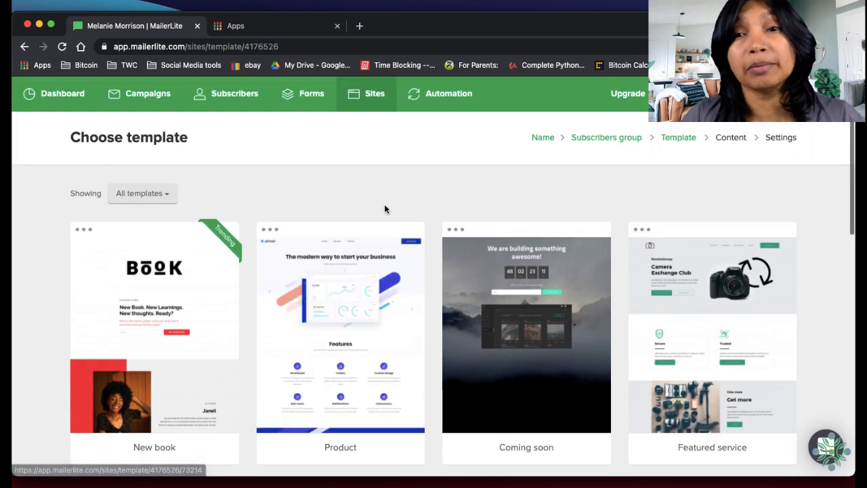
{"action": "scroll", "coordinate": [386, 205], "scroll_direction": "down", "scroll_amount": 9}
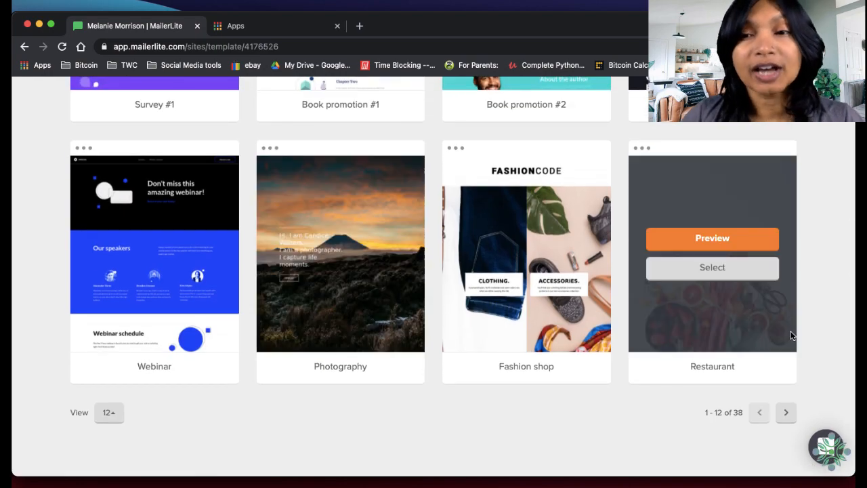
{"action": "scroll", "coordinate": [622, 323], "scroll_direction": "up", "scroll_amount": 10}
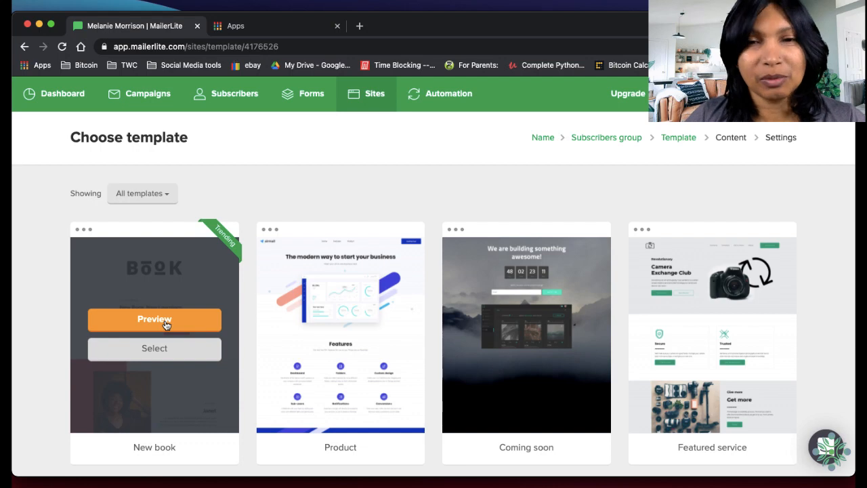
{"action": "left_click", "coordinate": [163, 347]}
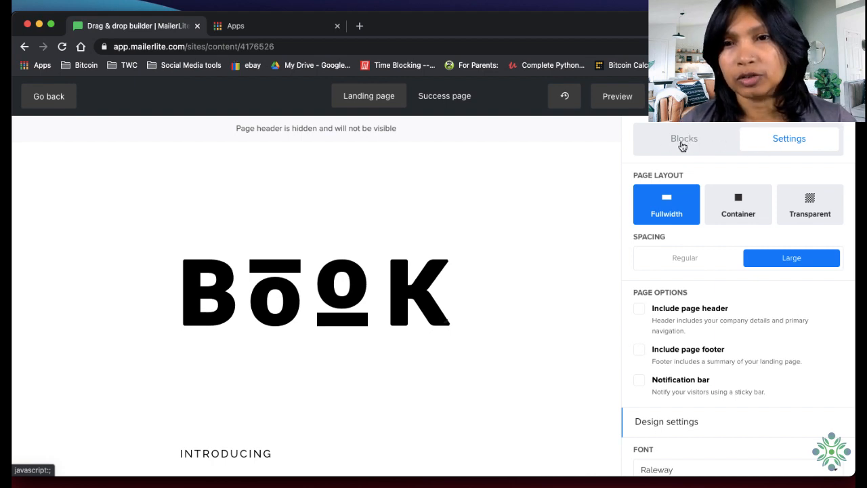
Examine the page-wide settings and the available content, button and form blocks in the landing page builder
{"action": "left_click", "coordinate": [683, 145]}
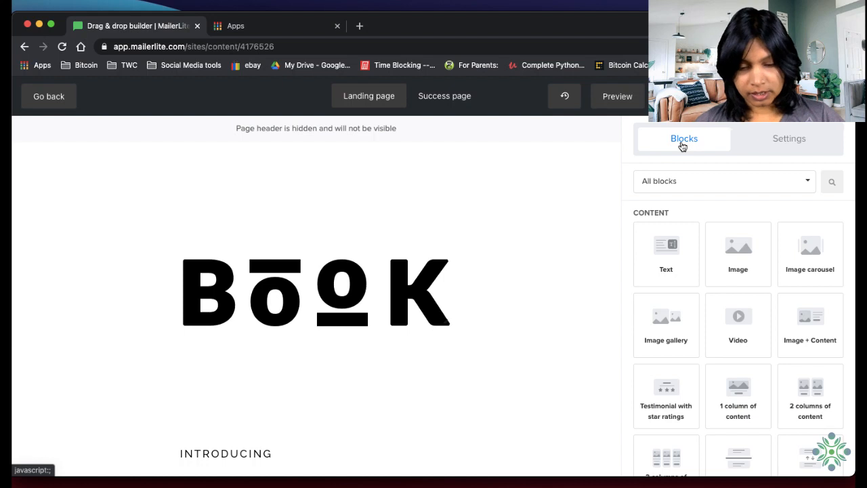
{"action": "left_click", "coordinate": [774, 144]}
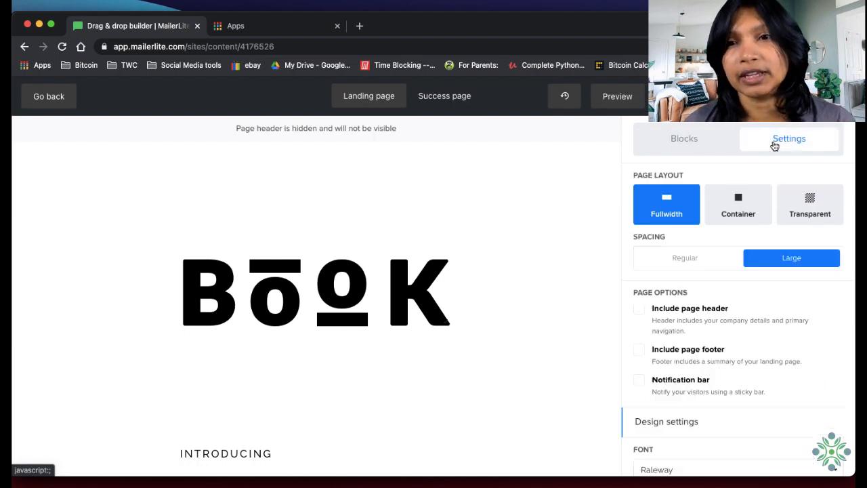
{"action": "left_click", "coordinate": [684, 145]}
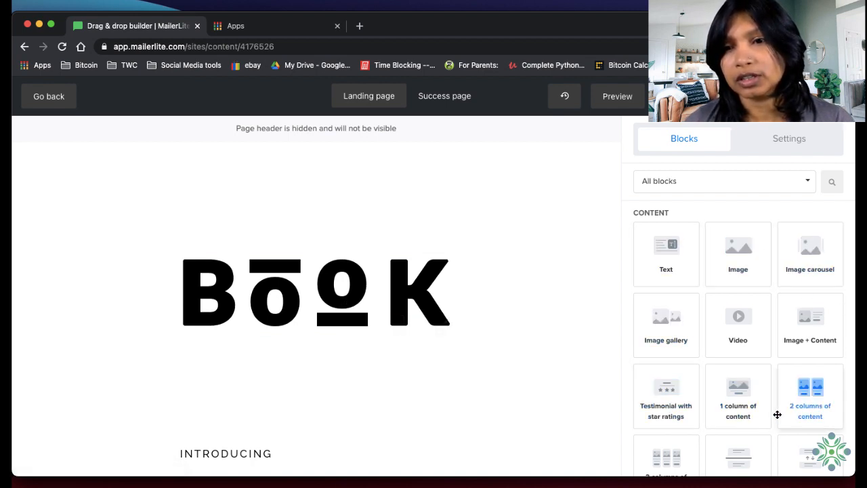
{"action": "scroll", "coordinate": [776, 412], "scroll_direction": "down", "scroll_amount": 3}
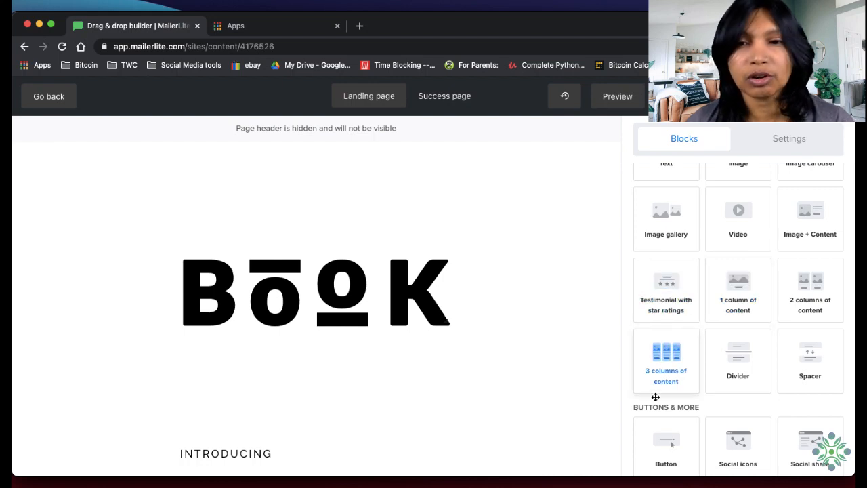
{"action": "scroll", "coordinate": [664, 437], "scroll_direction": "down", "scroll_amount": 4}
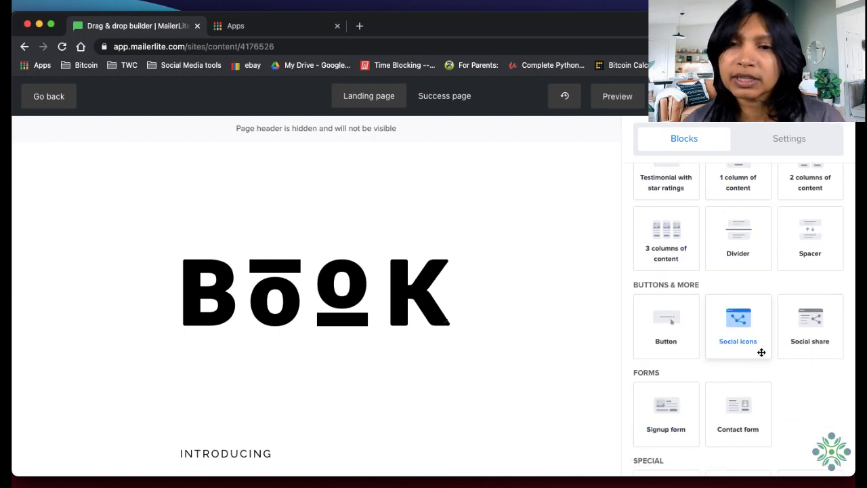
{"action": "scroll", "coordinate": [762, 353], "scroll_direction": "up", "scroll_amount": 7}
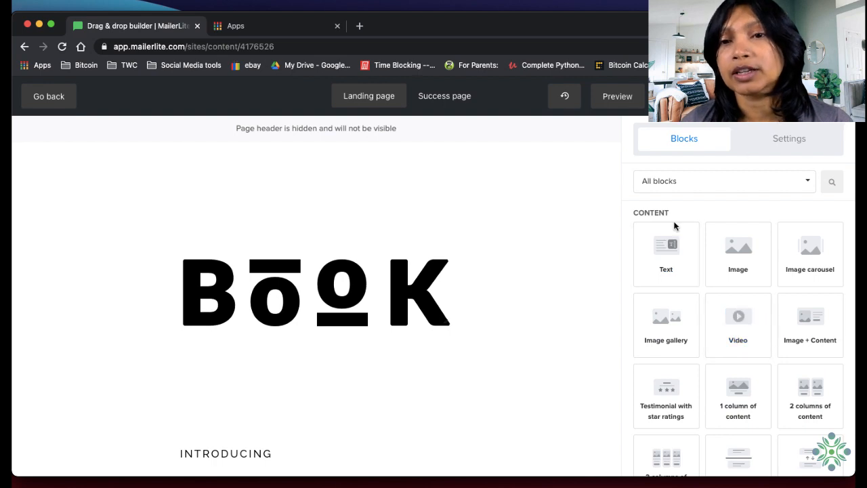
Examine the spacing, content width and background settings of the BooK logo image block heading the page
{"action": "left_click", "coordinate": [492, 286]}
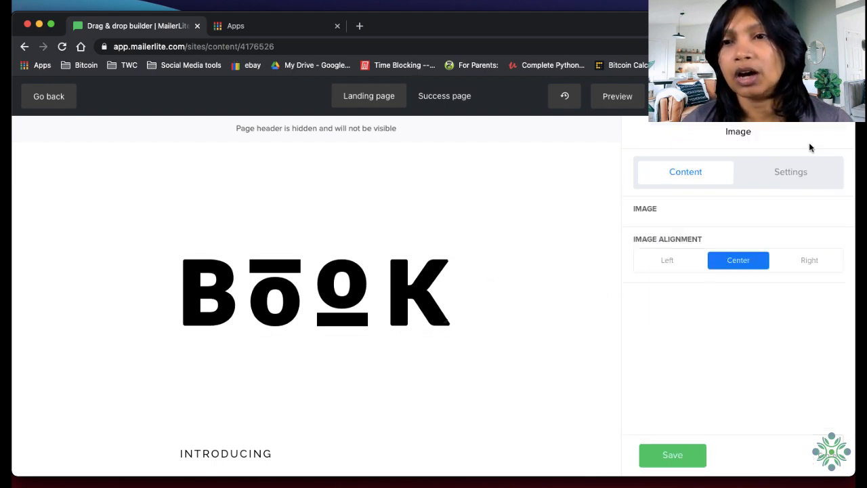
{"action": "left_click", "coordinate": [786, 176]}
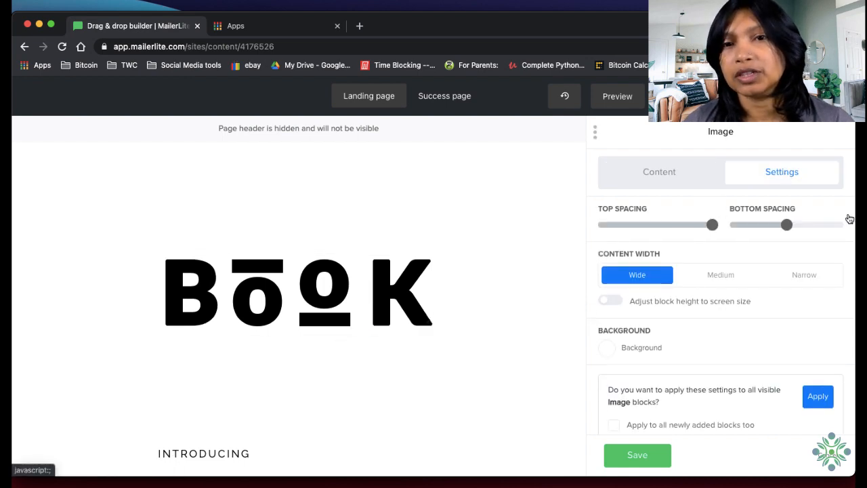
{"action": "scroll", "coordinate": [727, 347], "scroll_direction": "down", "scroll_amount": 1}
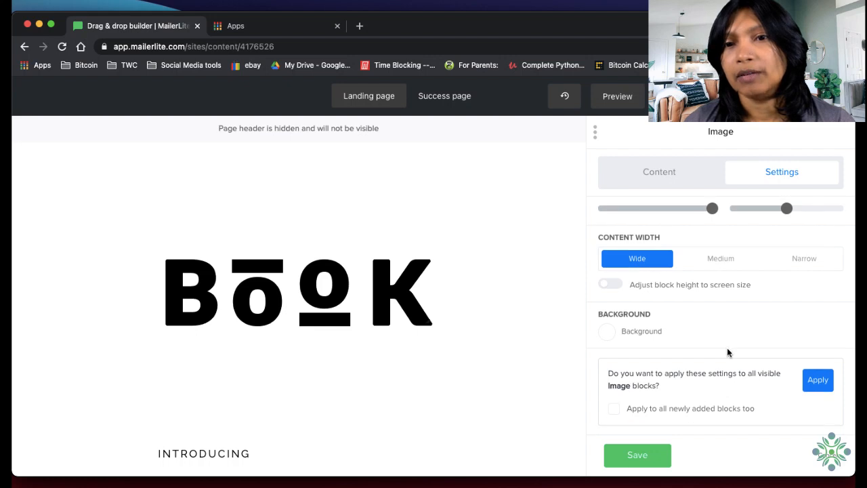
{"action": "scroll", "coordinate": [727, 348], "scroll_direction": "up", "scroll_amount": 1}
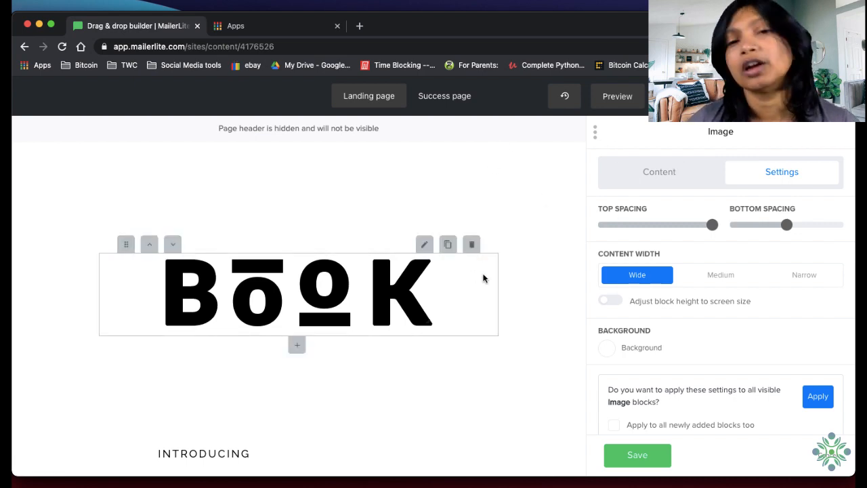
Delete the template's opening blocks: the BooK logo image, headline, "Introducing" text, sneak peek text and email signup form
{"action": "left_click", "coordinate": [469, 251]}
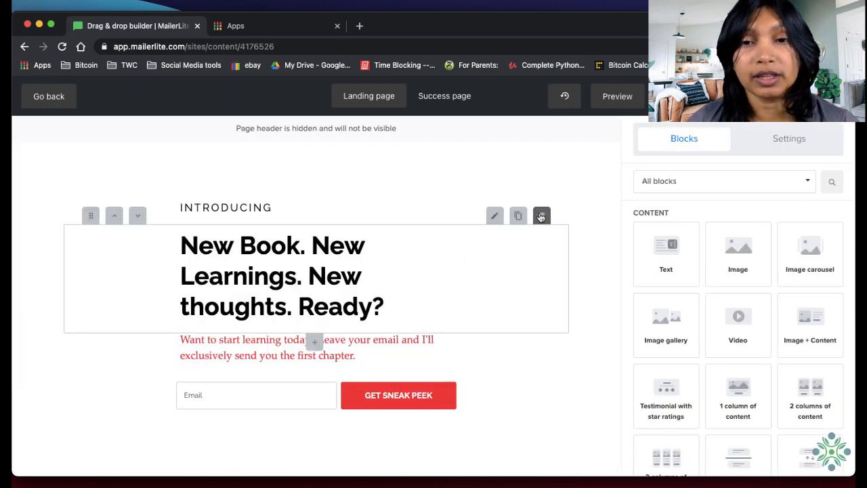
{"action": "left_click", "coordinate": [540, 217]}
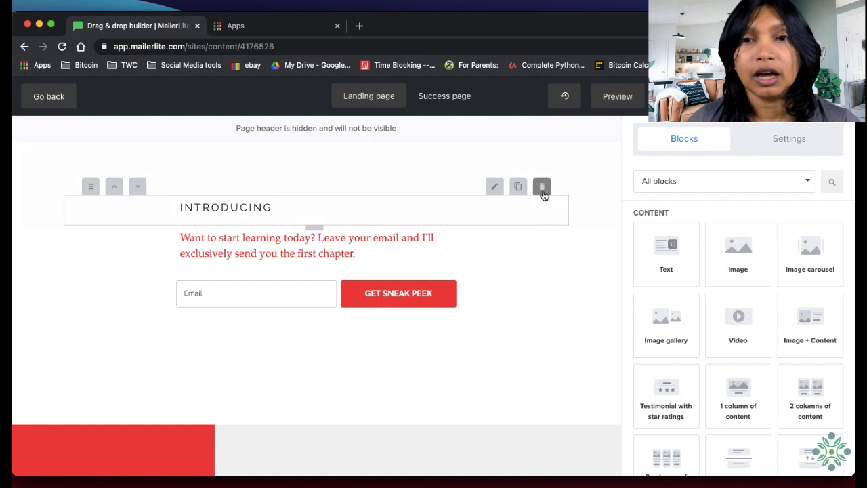
{"action": "left_click", "coordinate": [542, 194]}
{"action": "left_click", "coordinate": [543, 179]}
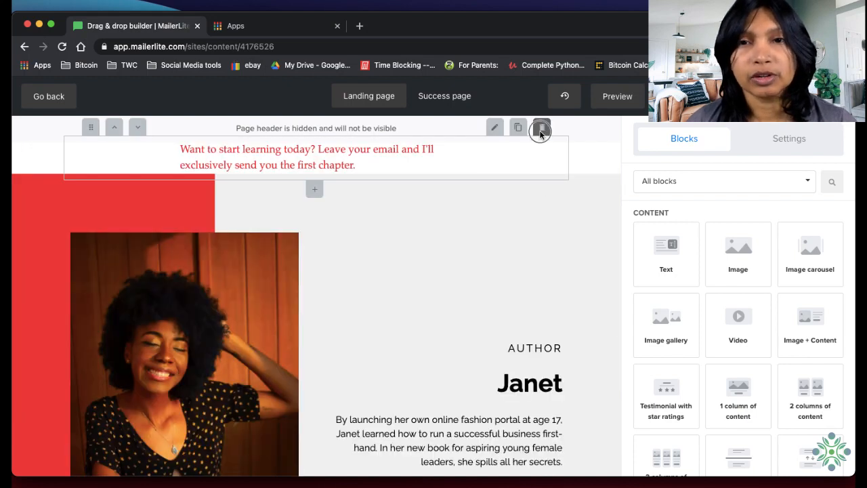
{"action": "left_click", "coordinate": [541, 130]}
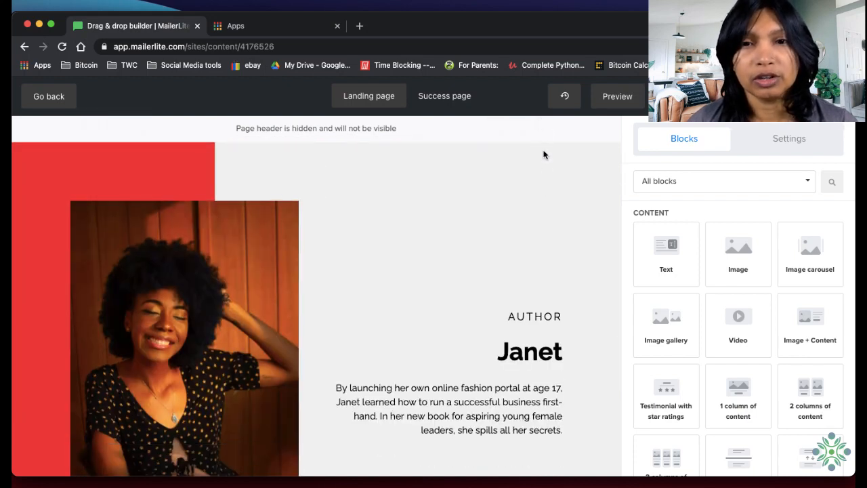
Delete the author section and the quote section's quotation mark, quote text and byline blocks
{"action": "left_click", "coordinate": [540, 184]}
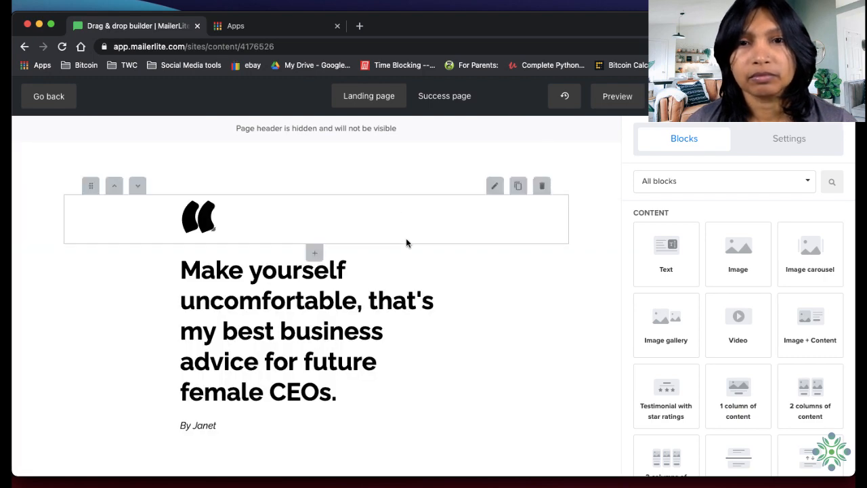
{"action": "left_click", "coordinate": [542, 184]}
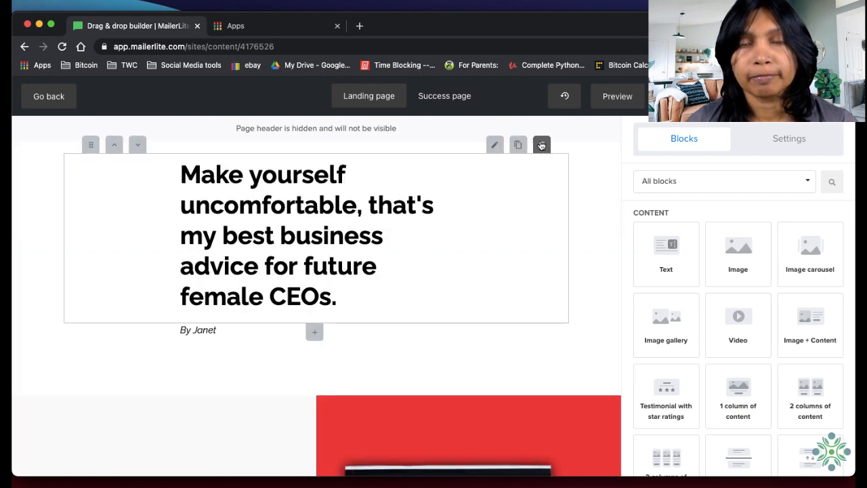
{"action": "left_click", "coordinate": [542, 144]}
{"action": "left_click", "coordinate": [541, 136]}
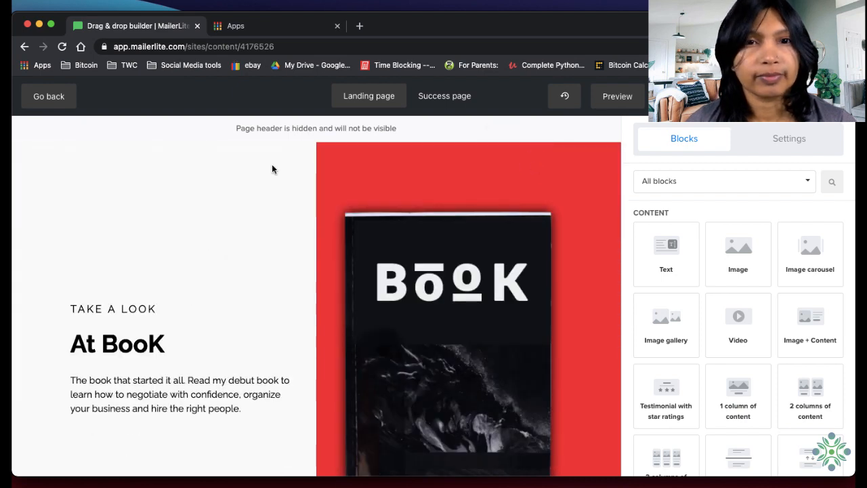
Delete the "At BooK" section, the "Happy reading!" text and the closing BooK logo image to empty the page
{"action": "scroll", "coordinate": [474, 146], "scroll_direction": "down", "scroll_amount": 5}
{"action": "scroll", "coordinate": [552, 178], "scroll_direction": "up", "scroll_amount": 4}
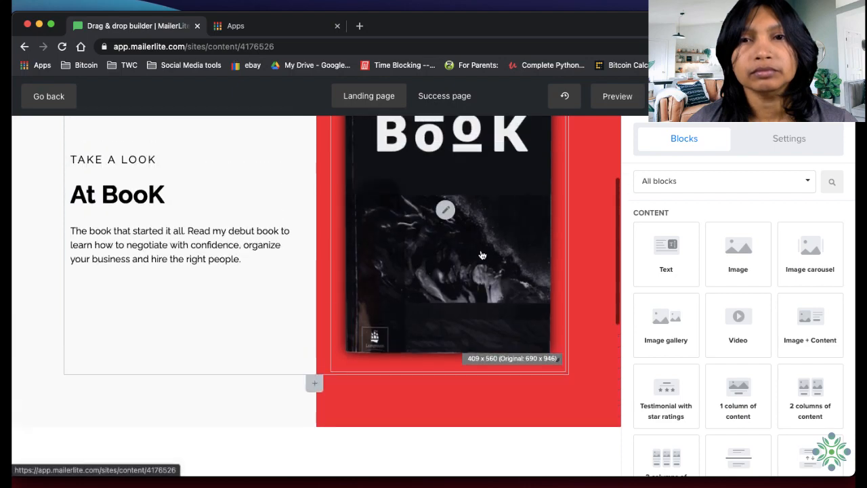
{"action": "left_click", "coordinate": [542, 146]}
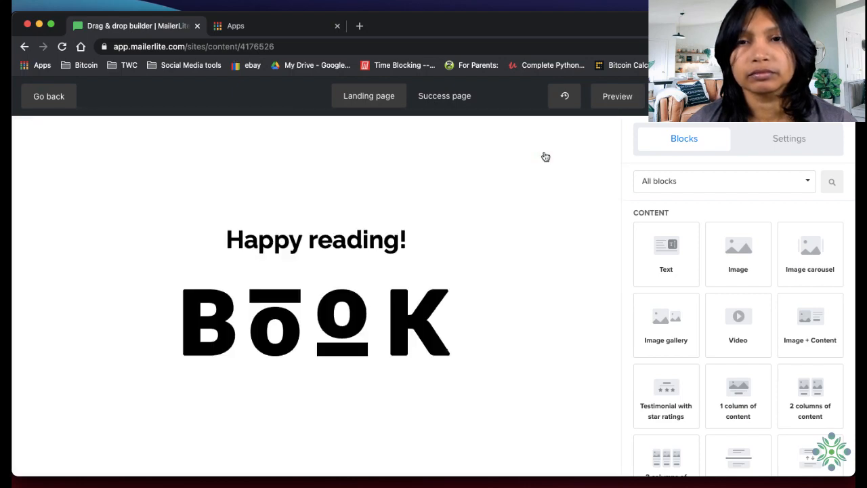
{"action": "left_click", "coordinate": [544, 208]}
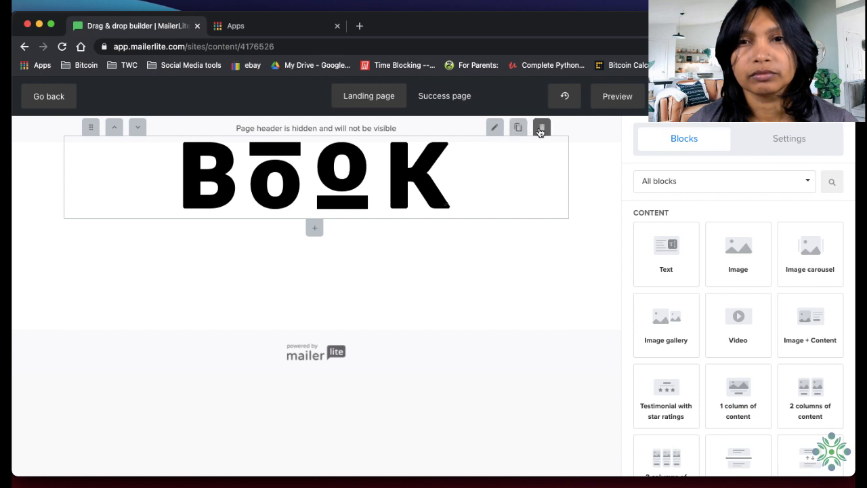
{"action": "left_click", "coordinate": [542, 127]}
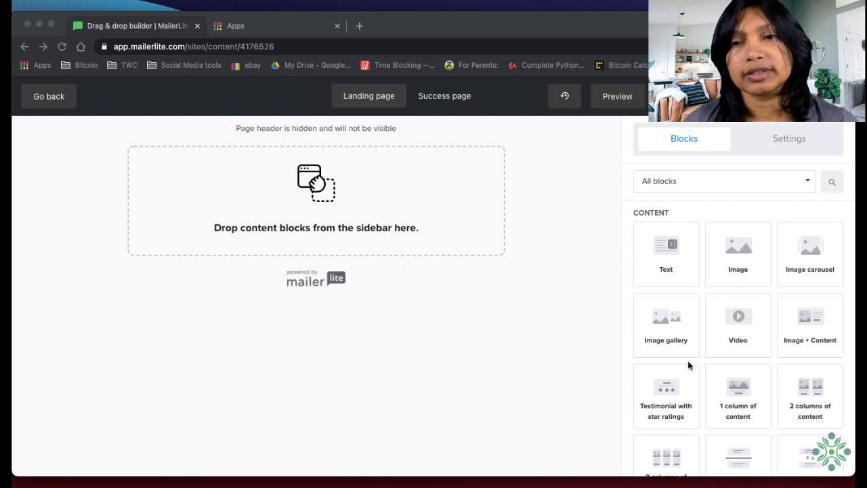
{"action": "left_click", "coordinate": [551, 133]}
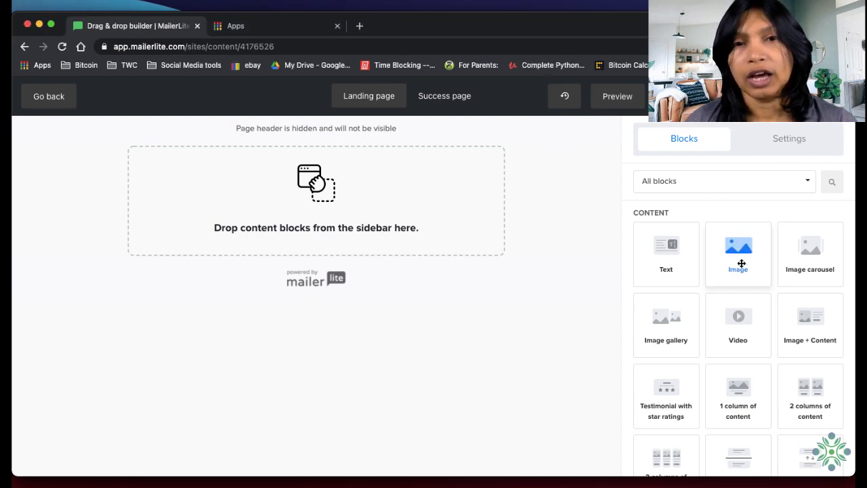
Add an Image block to the empty page and duplicate it several times to form a vertical stack of image placeholders
{"action": "left_click_drag", "start_coordinate": [742, 263], "coordinate": [330, 208]}
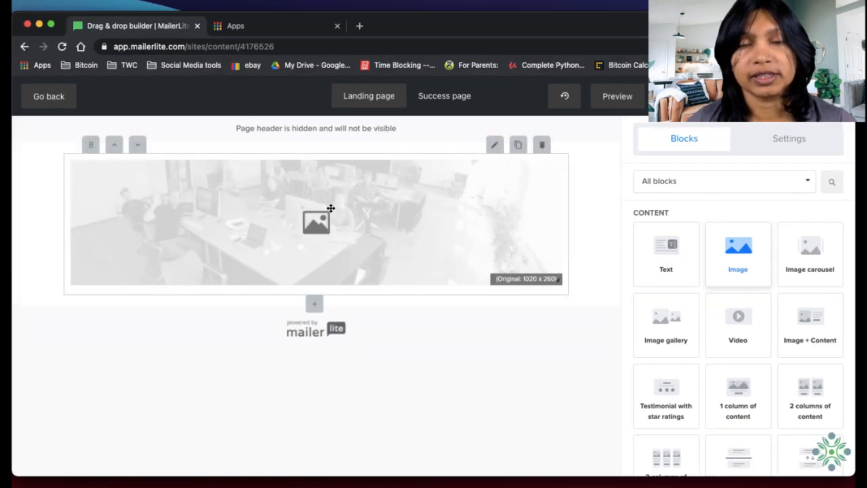
{"action": "left_click", "coordinate": [518, 147]}
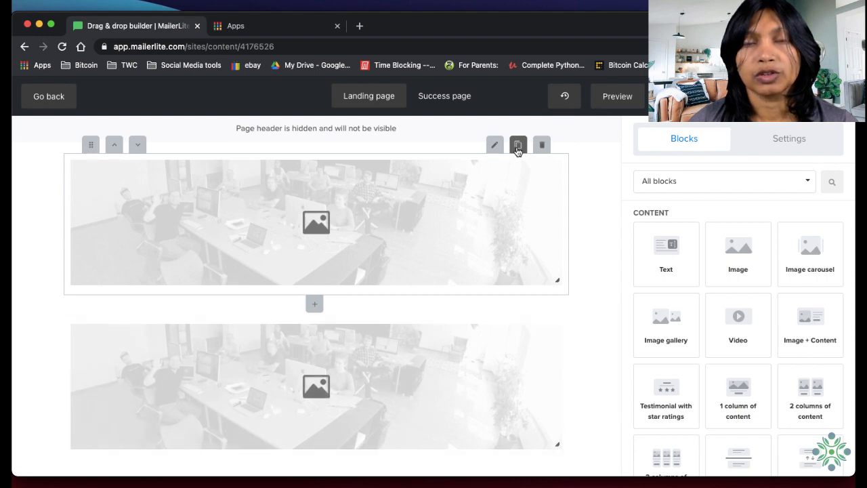
{"action": "scroll", "coordinate": [501, 216], "scroll_direction": "down", "scroll_amount": 5}
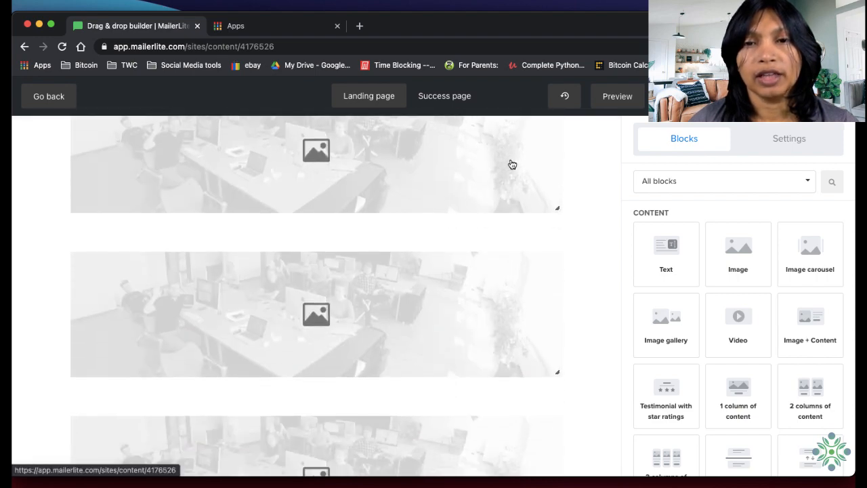
{"action": "scroll", "coordinate": [513, 165], "scroll_direction": "down", "scroll_amount": 2}
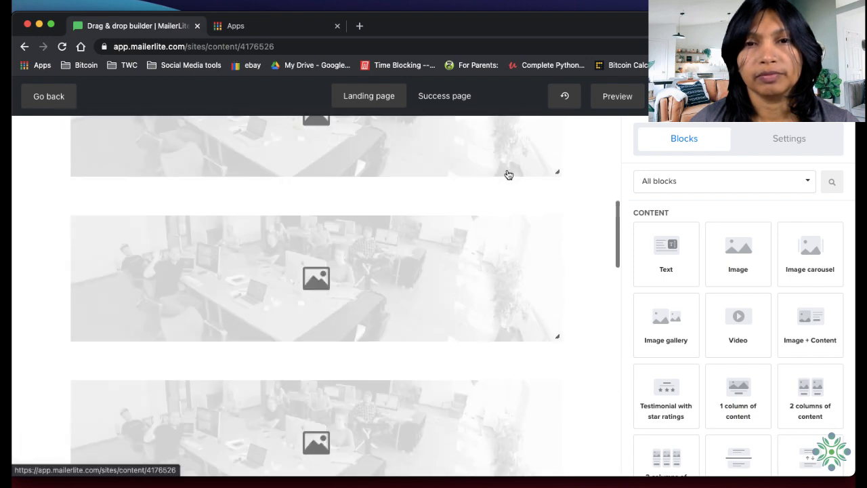
{"action": "scroll", "coordinate": [509, 174], "scroll_direction": "up", "scroll_amount": 3}
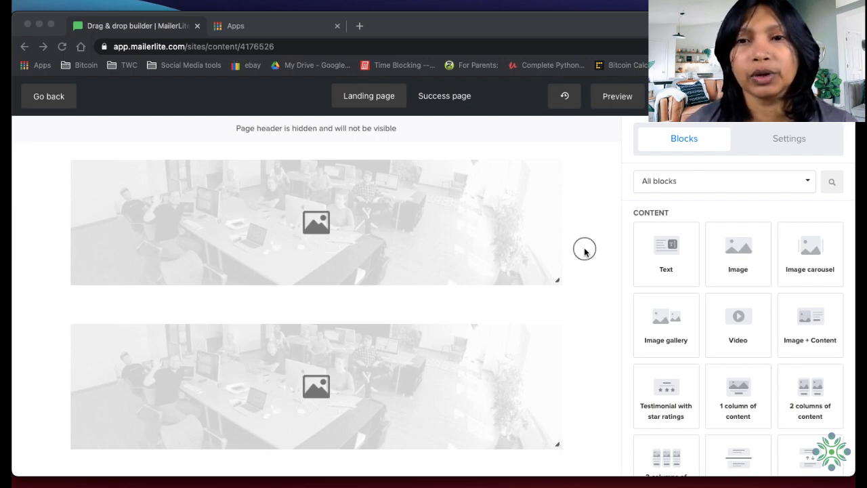
Upload 1.png through 11.png from the "Copy of Copy of Sales Page" folder in Downloads via the first image block
{"action": "left_click", "coordinate": [463, 218]}
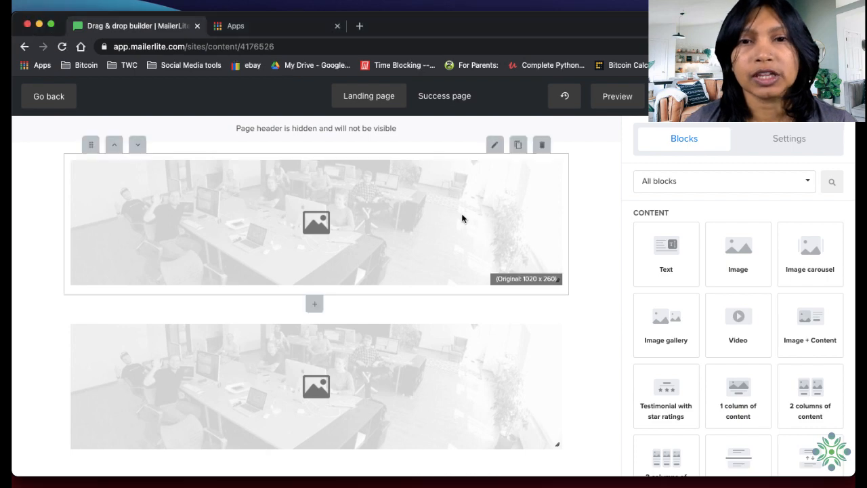
{"action": "left_click", "coordinate": [411, 218]}
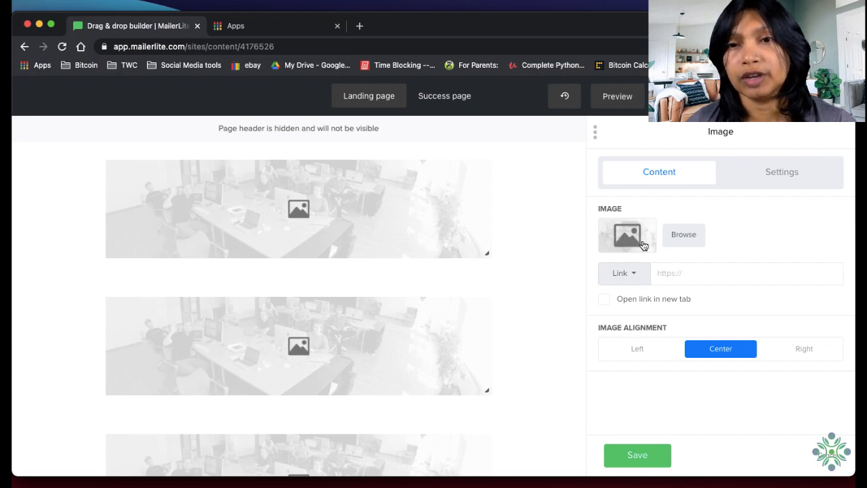
{"action": "left_click", "coordinate": [690, 241]}
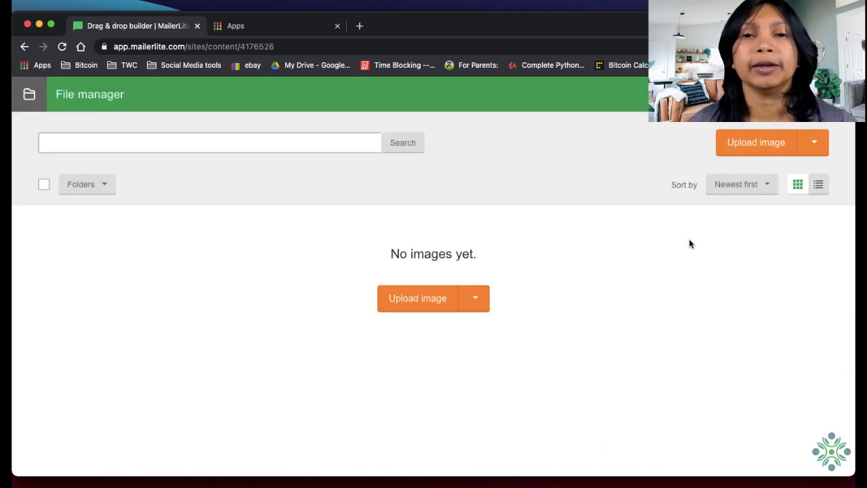
{"action": "left_click", "coordinate": [440, 306]}
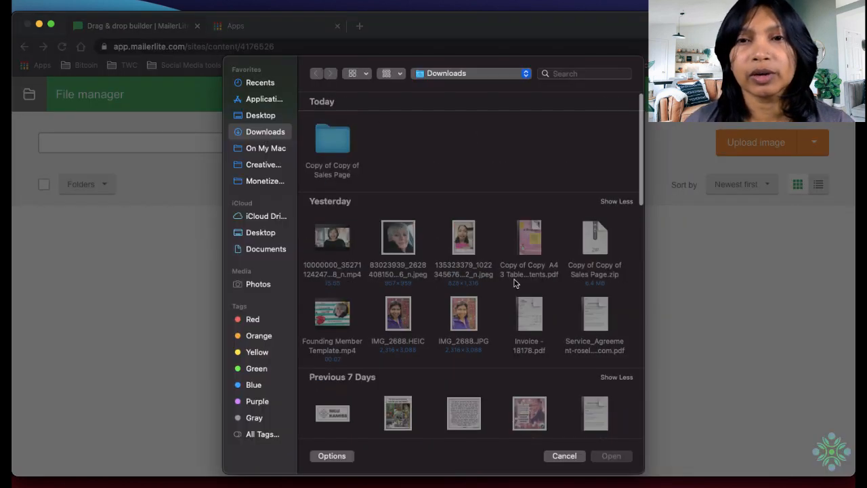
{"action": "double_click", "coordinate": [330, 141]}
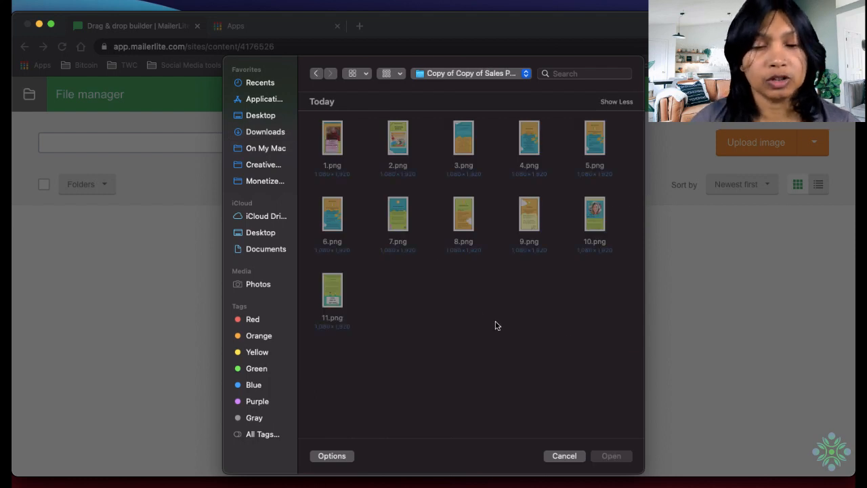
{"action": "key", "text": "super+a"}
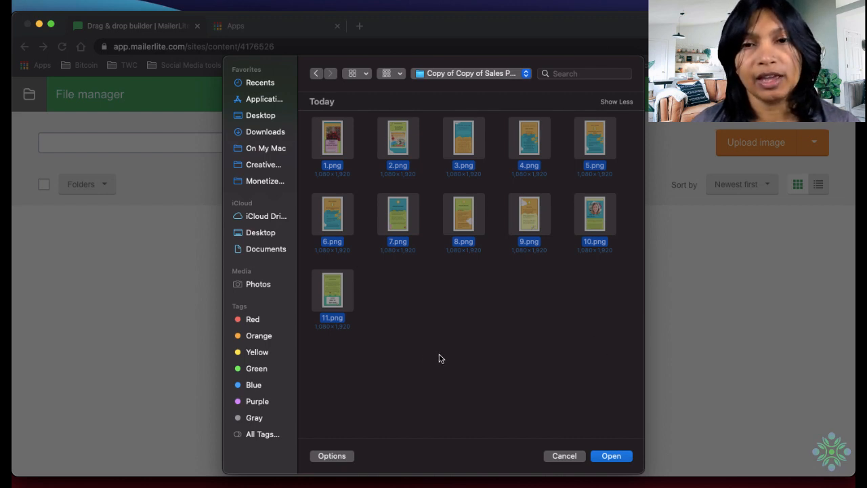
{"action": "left_click", "coordinate": [612, 456]}
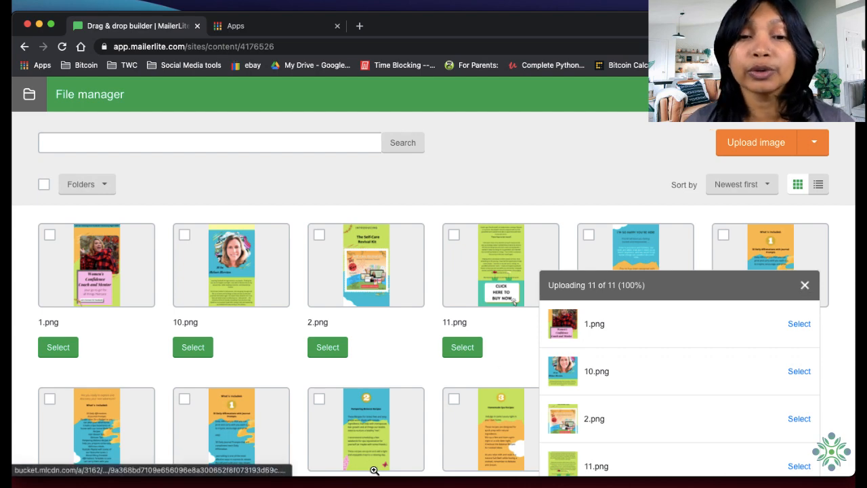
Dismiss the upload list and place 1.png in the first image block
{"action": "left_click", "coordinate": [173, 486]}
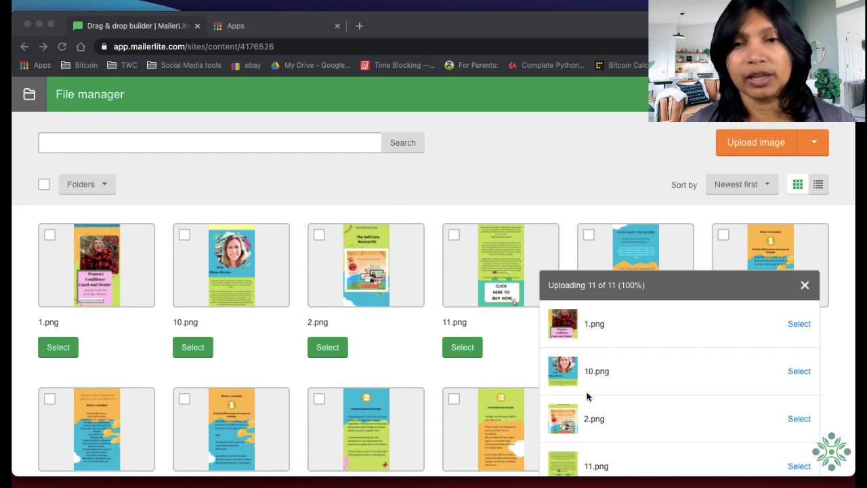
{"action": "left_click", "coordinate": [398, 185]}
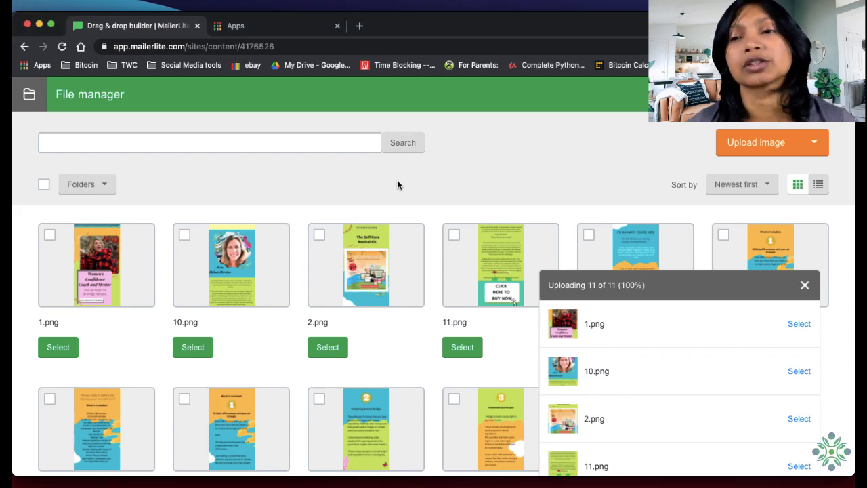
{"action": "left_click", "coordinate": [805, 286]}
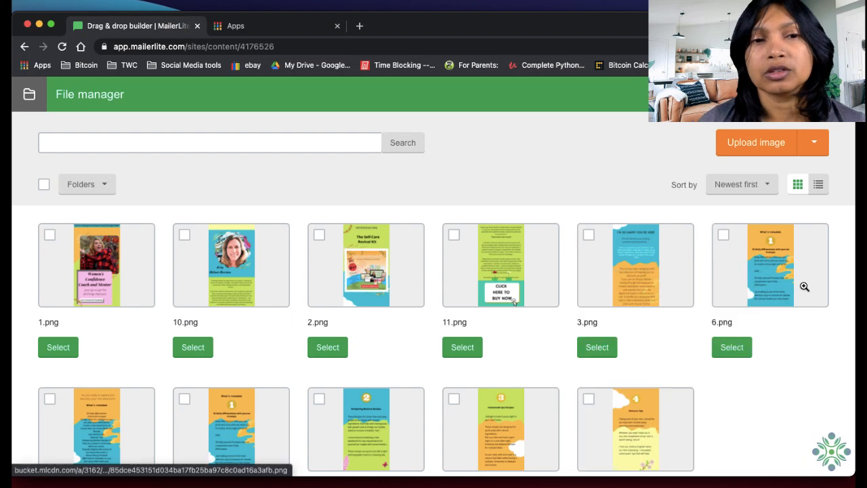
{"action": "left_click", "coordinate": [49, 236]}
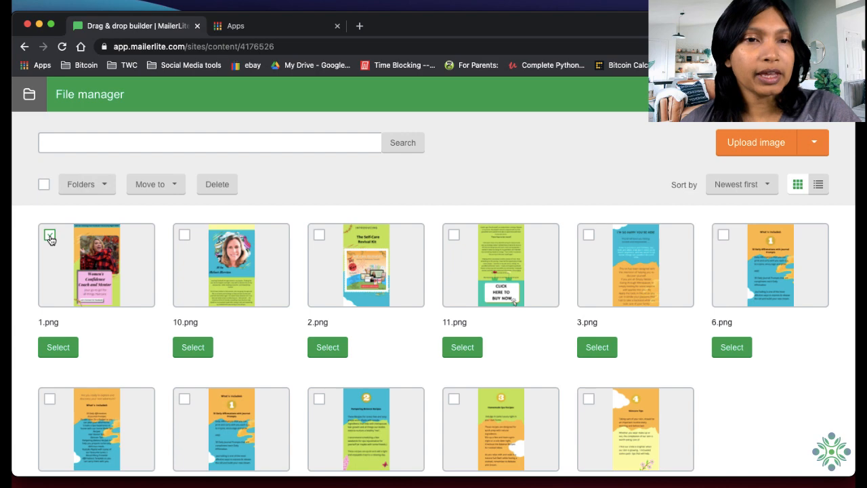
{"action": "left_click", "coordinate": [58, 347]}
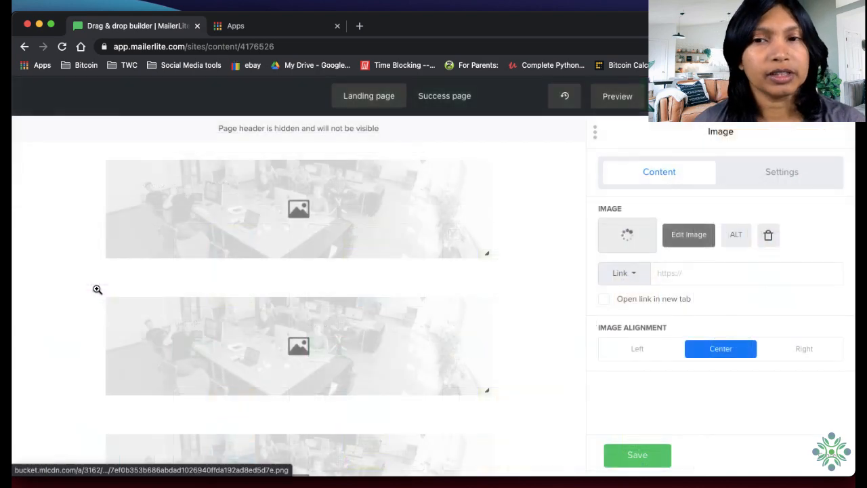
{"action": "scroll", "coordinate": [292, 345], "scroll_direction": "down", "scroll_amount": 5}
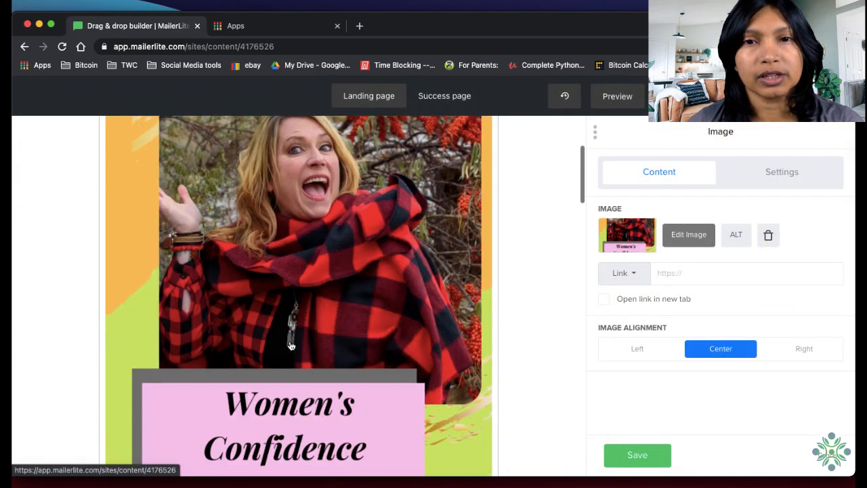
{"action": "scroll", "coordinate": [291, 346], "scroll_direction": "up", "scroll_amount": 2}
{"action": "scroll", "coordinate": [291, 346], "scroll_direction": "up", "scroll_amount": 2}
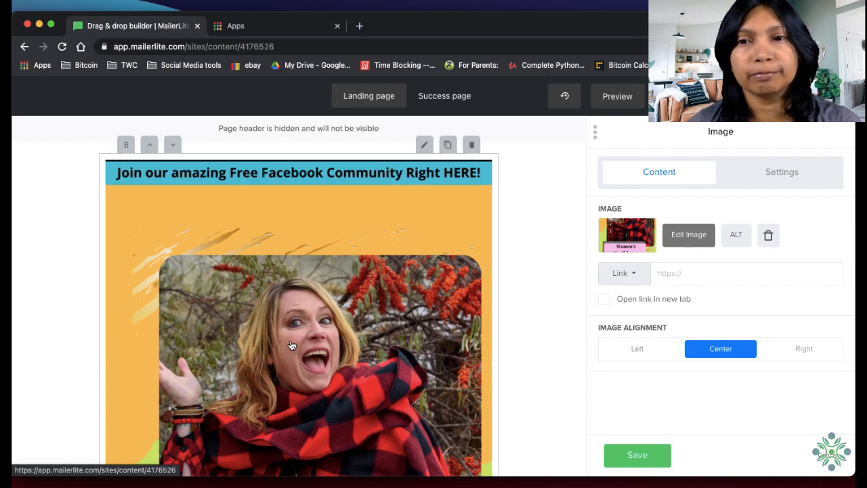
Place 2.png from the file manager in the empty image block directly below the first sales page image
{"action": "scroll", "coordinate": [292, 345], "scroll_direction": "down", "scroll_amount": 3}
{"action": "scroll", "coordinate": [291, 345], "scroll_direction": "down", "scroll_amount": 5}
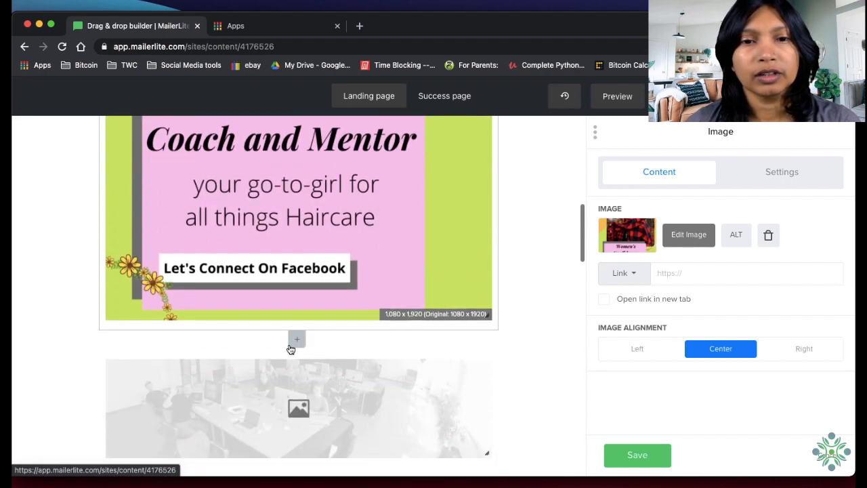
{"action": "left_click", "coordinate": [317, 385]}
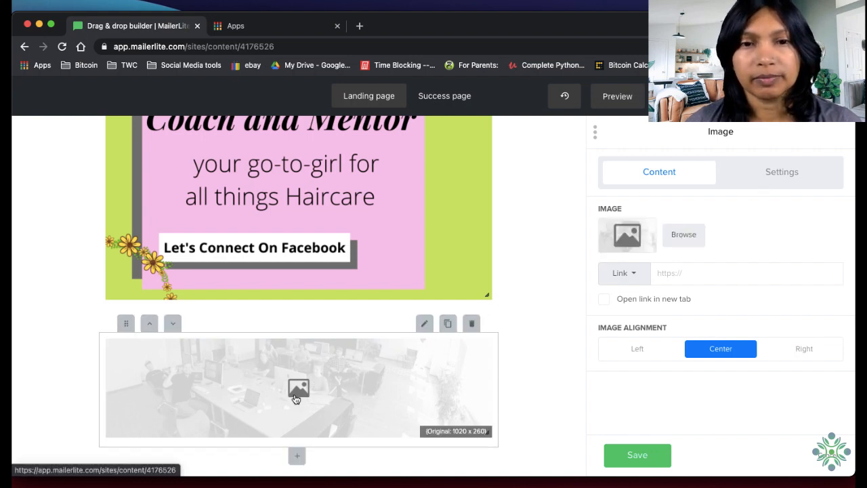
{"action": "left_click", "coordinate": [683, 235]}
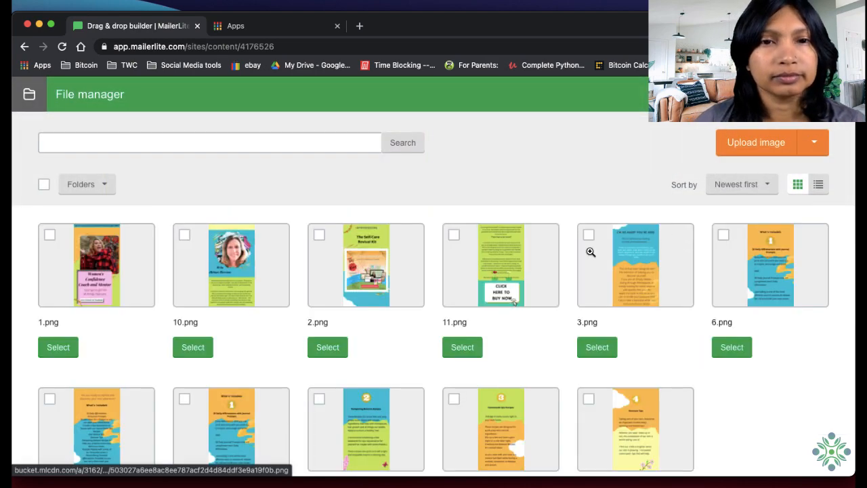
{"action": "left_click", "coordinate": [324, 349]}
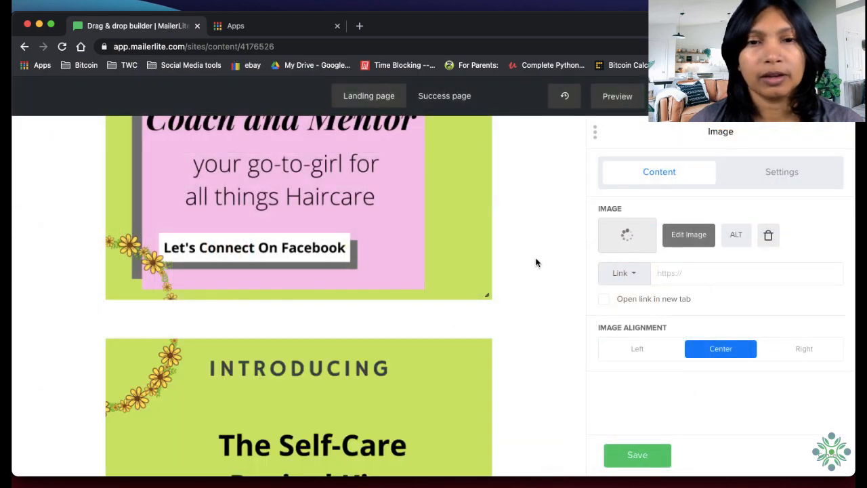
Preview 3.png in the file manager and place it in the third image block, below the Self-Care Revival Kit introduction
{"action": "scroll", "coordinate": [538, 264], "scroll_direction": "down", "scroll_amount": 10}
{"action": "scroll", "coordinate": [544, 269], "scroll_direction": "down", "scroll_amount": 2}
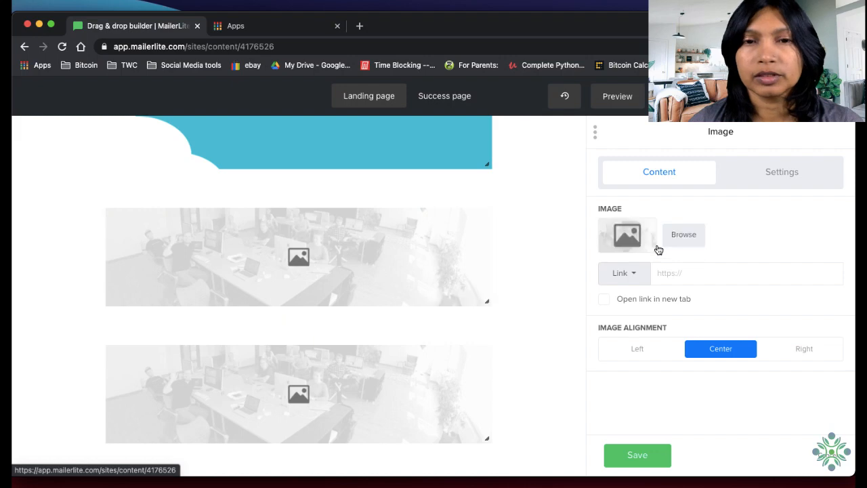
{"action": "left_click", "coordinate": [682, 238]}
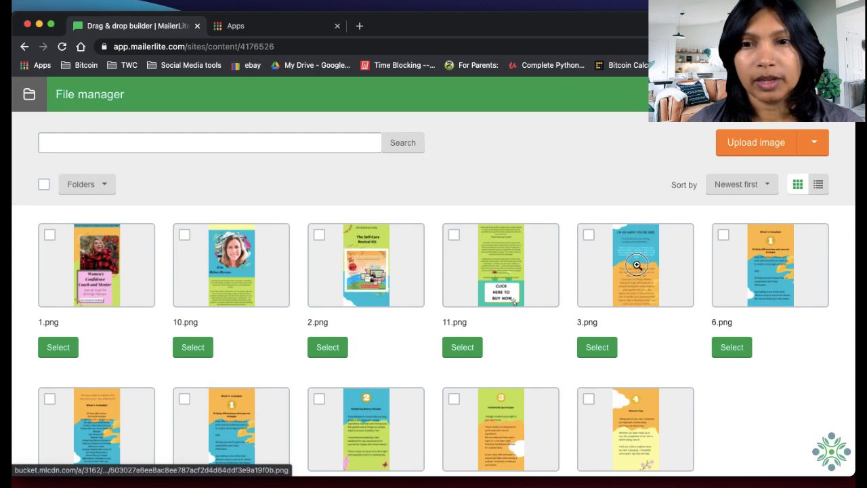
{"action": "left_click", "coordinate": [597, 349]}
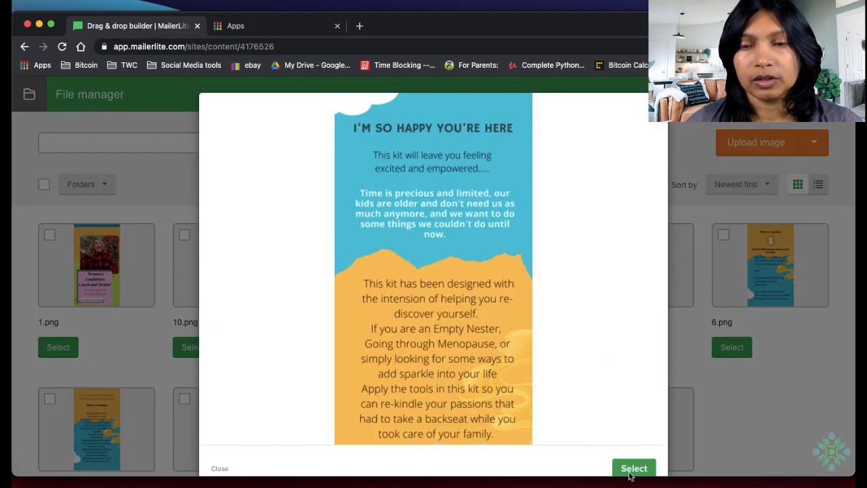
{"action": "left_click", "coordinate": [630, 471]}
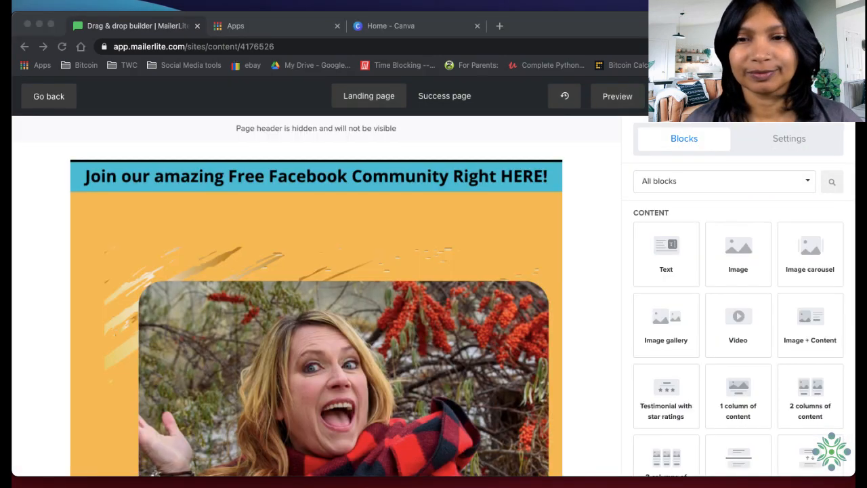
Review the stacked sales page images from the Facebook community banner through to the closing "Click here to buy now" image
{"action": "left_click", "coordinate": [594, 416]}
{"action": "scroll", "coordinate": [457, 406], "scroll_direction": "down", "scroll_amount": 5}
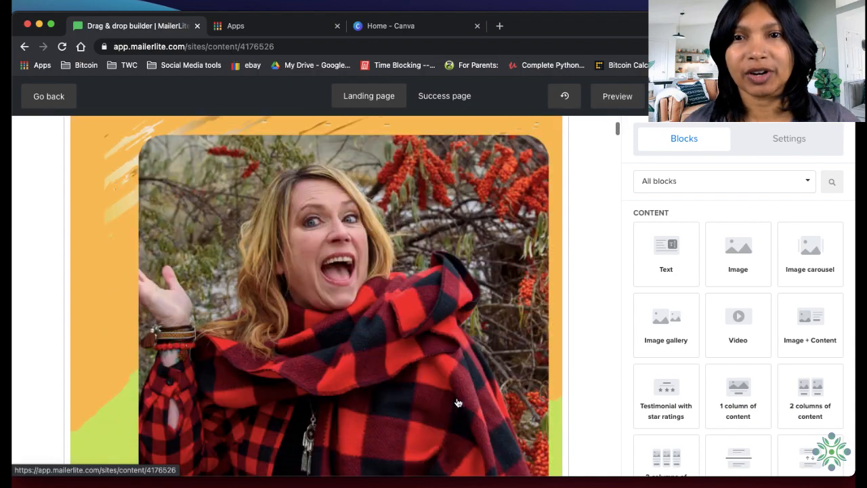
{"action": "scroll", "coordinate": [454, 422], "scroll_direction": "down", "scroll_amount": 15}
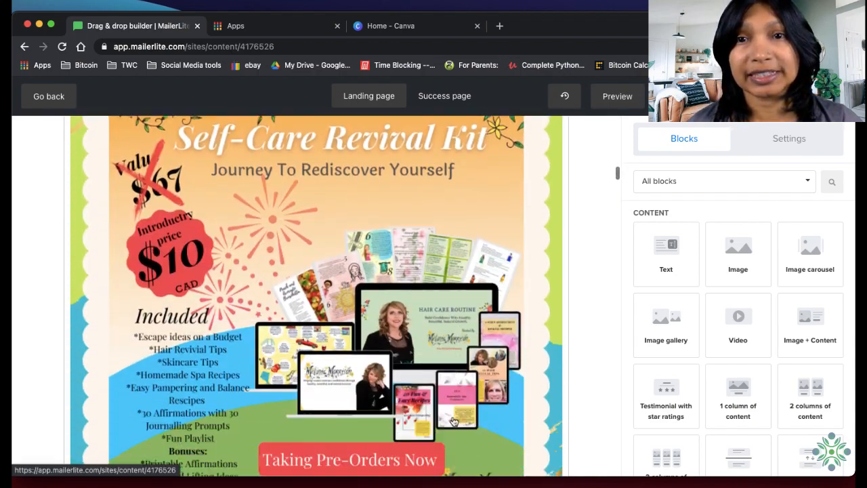
{"action": "scroll", "coordinate": [455, 422], "scroll_direction": "down", "scroll_amount": 15}
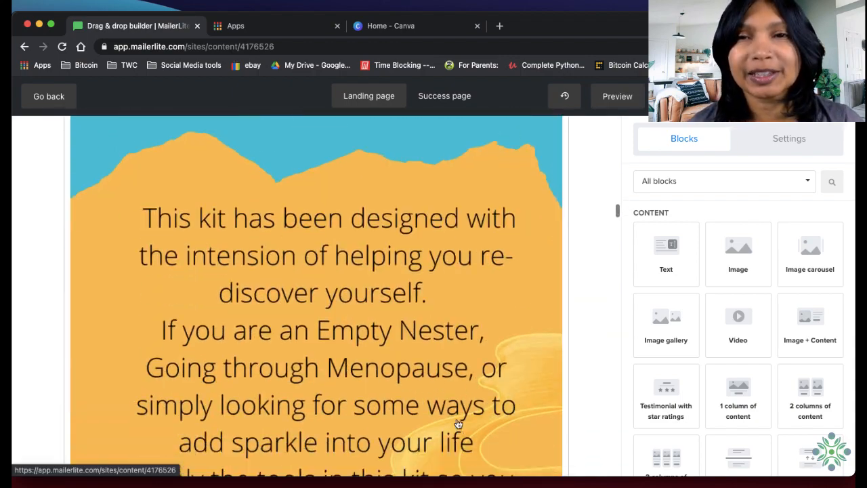
{"action": "scroll", "coordinate": [459, 427], "scroll_direction": "down", "scroll_amount": 15}
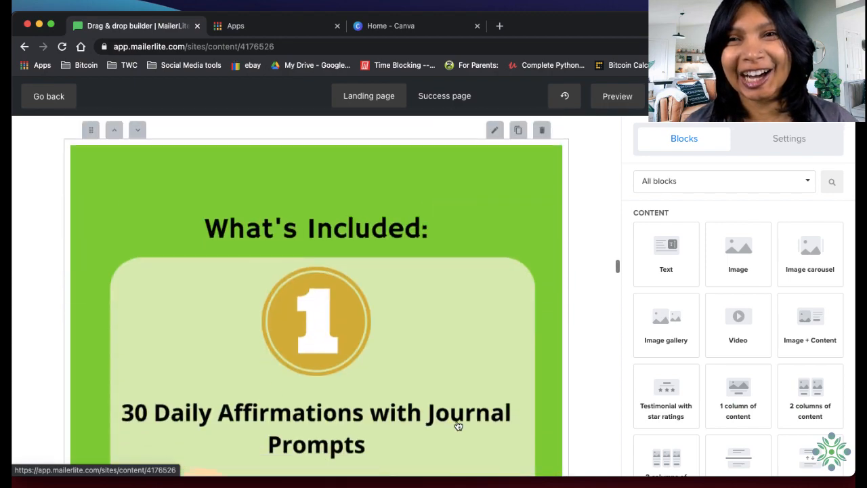
{"action": "scroll", "coordinate": [459, 425], "scroll_direction": "down", "scroll_amount": 15}
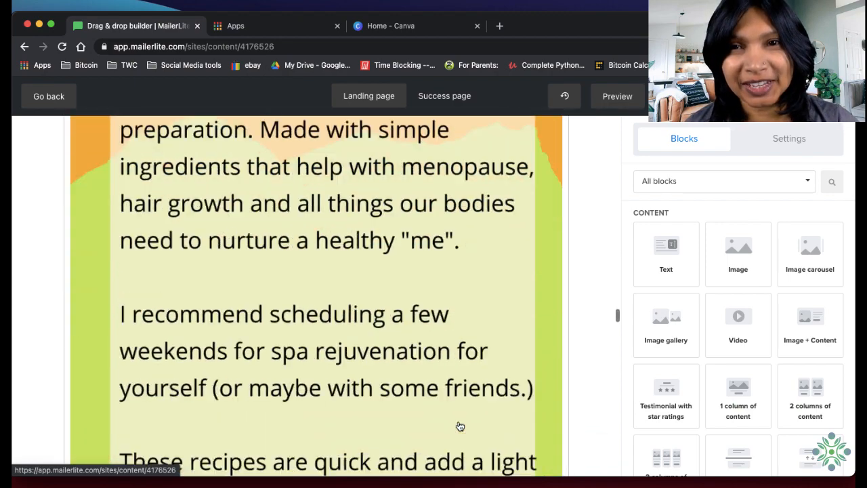
{"action": "scroll", "coordinate": [460, 425], "scroll_direction": "down", "scroll_amount": 15}
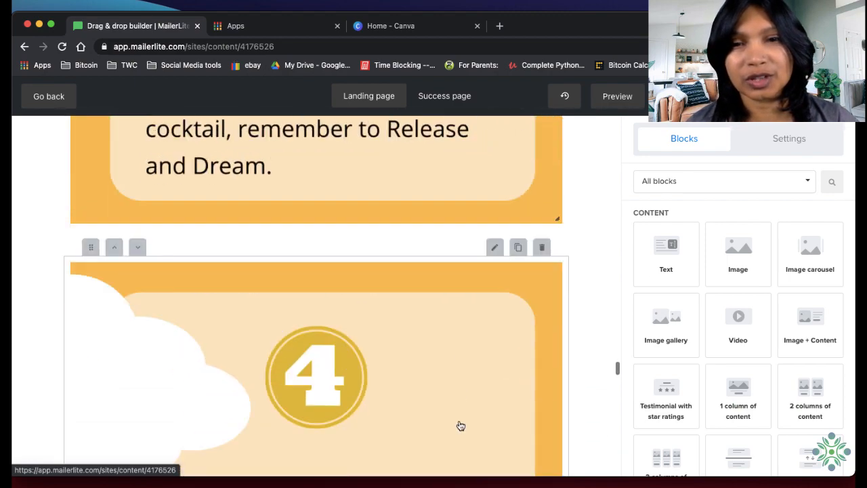
{"action": "scroll", "coordinate": [460, 423], "scroll_direction": "down", "scroll_amount": 15}
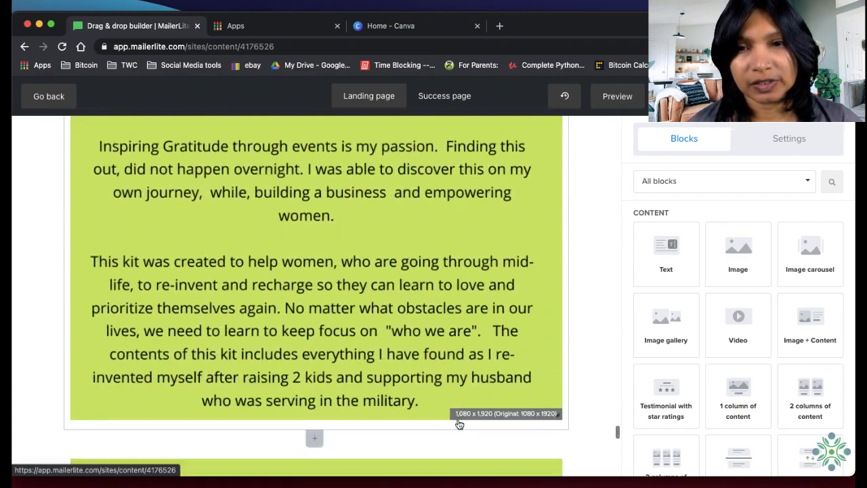
{"action": "scroll", "coordinate": [457, 420], "scroll_direction": "down", "scroll_amount": 10}
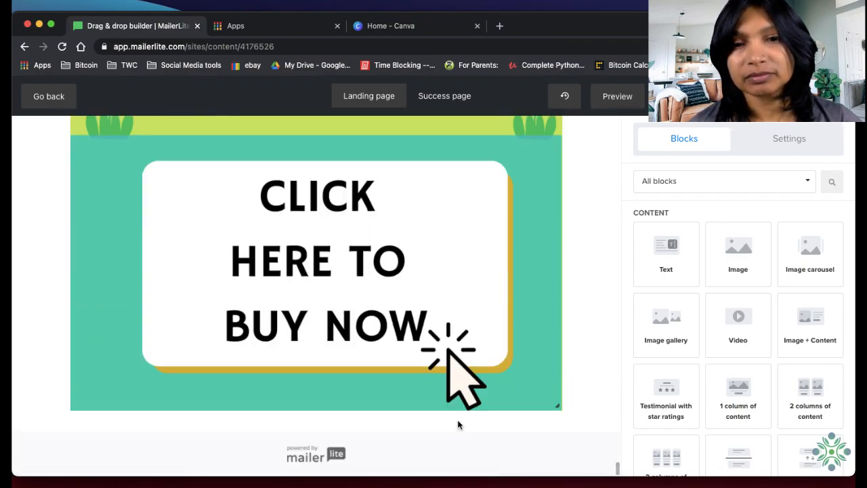
Check the first image with its Facebook invitations and the spacing between it and the "Introducing" image
{"action": "scroll", "coordinate": [458, 420], "scroll_direction": "up", "scroll_amount": 15}
{"action": "scroll", "coordinate": [460, 419], "scroll_direction": "up", "scroll_amount": 20}
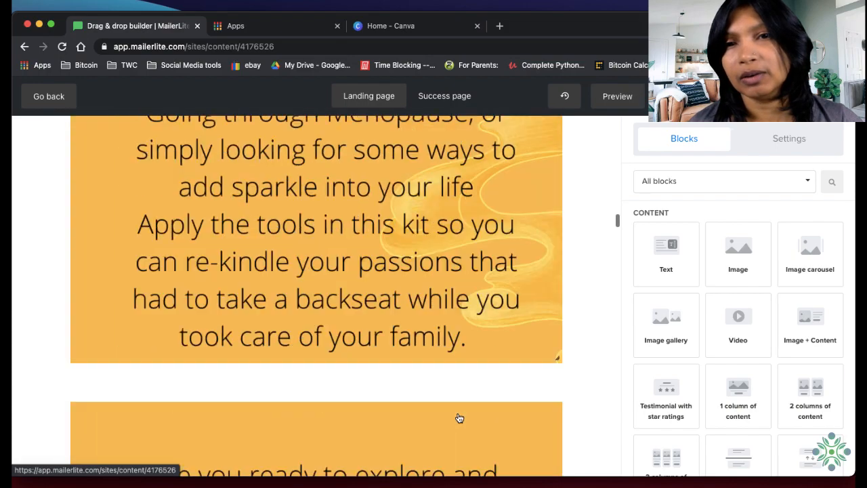
{"action": "scroll", "coordinate": [461, 418], "scroll_direction": "up", "scroll_amount": 20}
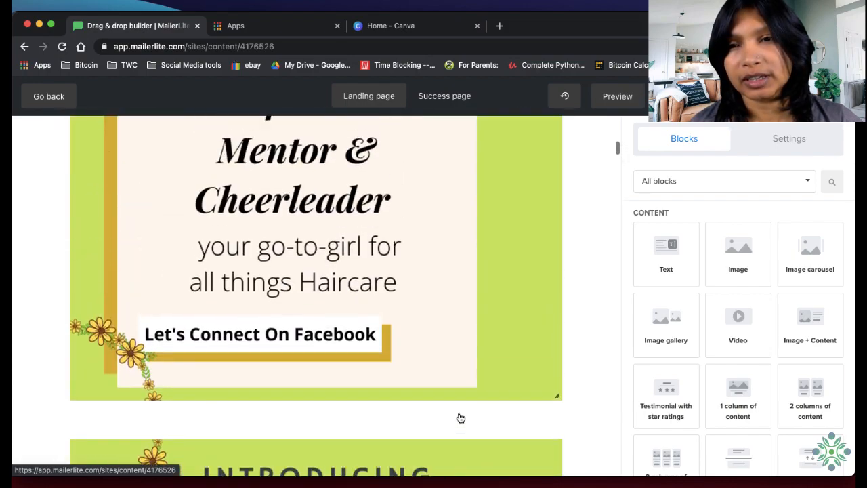
{"action": "scroll", "coordinate": [459, 417], "scroll_direction": "down", "scroll_amount": 1}
{"action": "scroll", "coordinate": [460, 417], "scroll_direction": "up", "scroll_amount": 1}
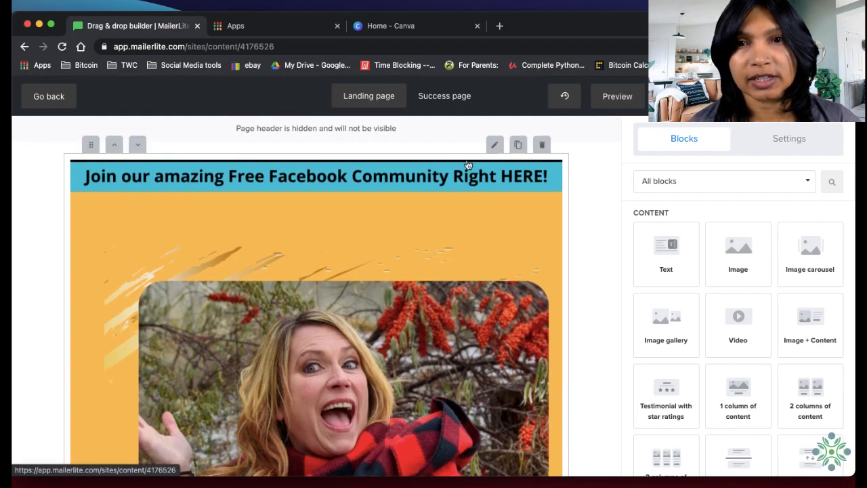
{"action": "scroll", "coordinate": [314, 341], "scroll_direction": "down", "scroll_amount": 8}
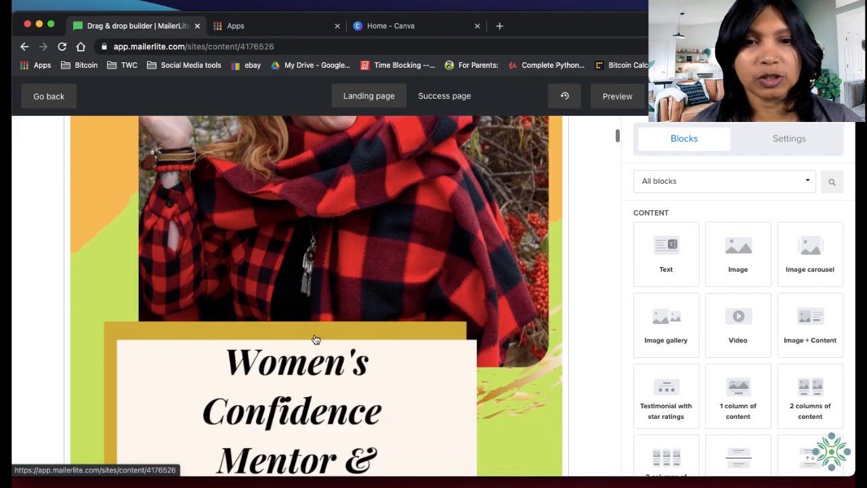
{"action": "scroll", "coordinate": [336, 351], "scroll_direction": "down", "scroll_amount": 4}
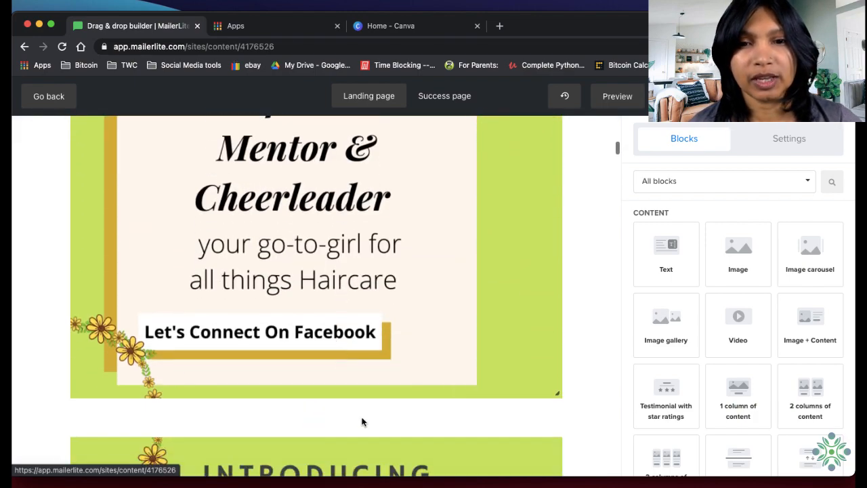
{"action": "scroll", "coordinate": [509, 310], "scroll_direction": "up", "scroll_amount": 15}
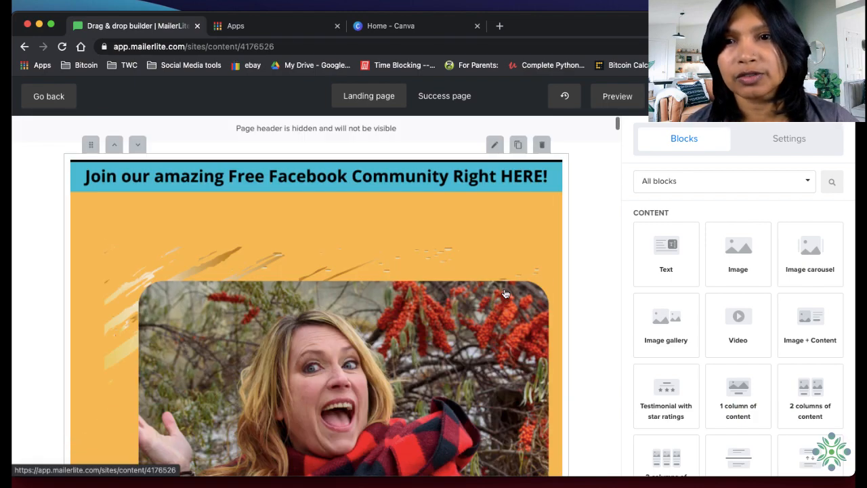
Preview the landing page in the desktop layout and check how the stacked images follow one another
{"action": "left_click", "coordinate": [601, 98]}
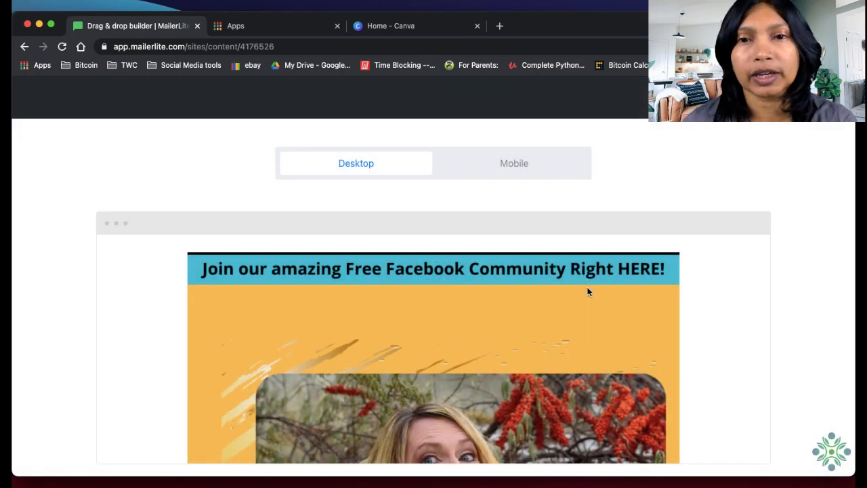
{"action": "scroll", "coordinate": [589, 290], "scroll_direction": "down", "scroll_amount": 5}
{"action": "scroll", "coordinate": [591, 292], "scroll_direction": "down", "scroll_amount": 10}
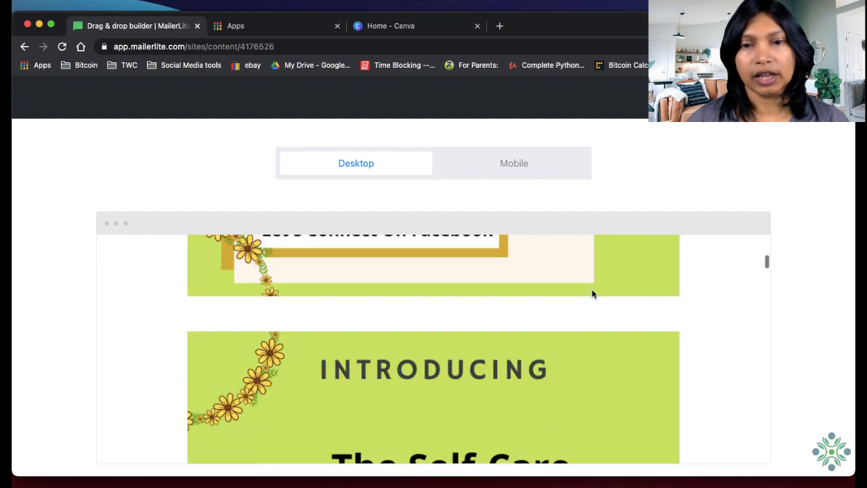
{"action": "scroll", "coordinate": [594, 292], "scroll_direction": "down", "scroll_amount": 10}
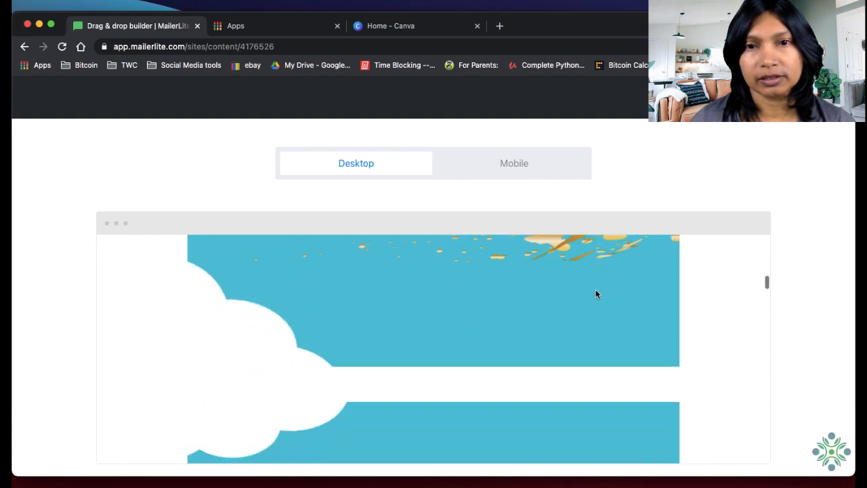
Preview the landing page in the mobile layout, check the stacked images and the gaps between them, and return to the builder
{"action": "left_click", "coordinate": [542, 173]}
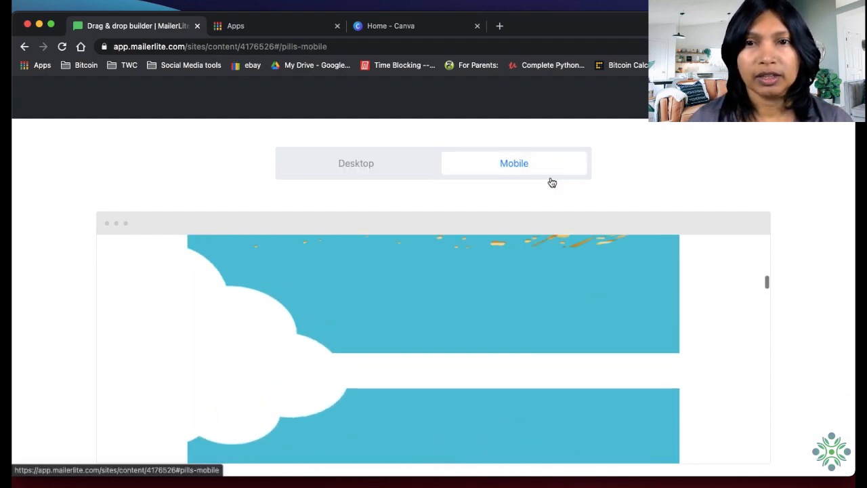
{"action": "scroll", "coordinate": [641, 299], "scroll_direction": "down", "scroll_amount": 3}
{"action": "scroll", "coordinate": [491, 350], "scroll_direction": "down", "scroll_amount": 5}
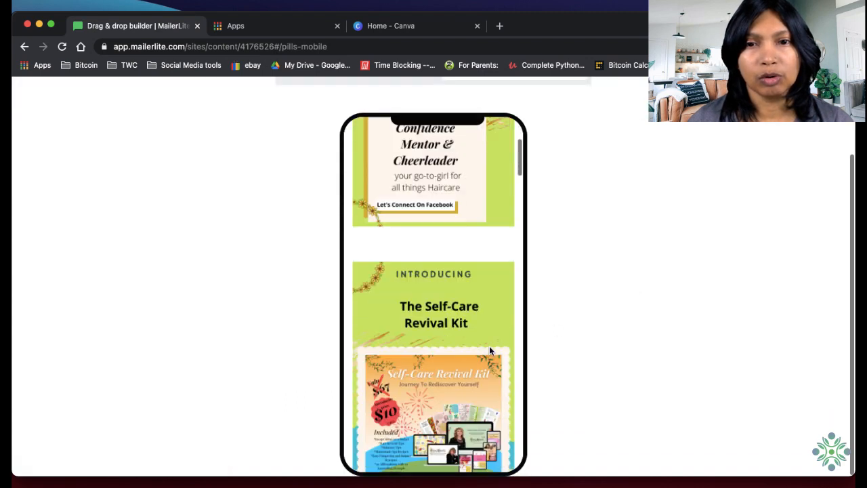
{"action": "scroll", "coordinate": [494, 350], "scroll_direction": "up", "scroll_amount": 3}
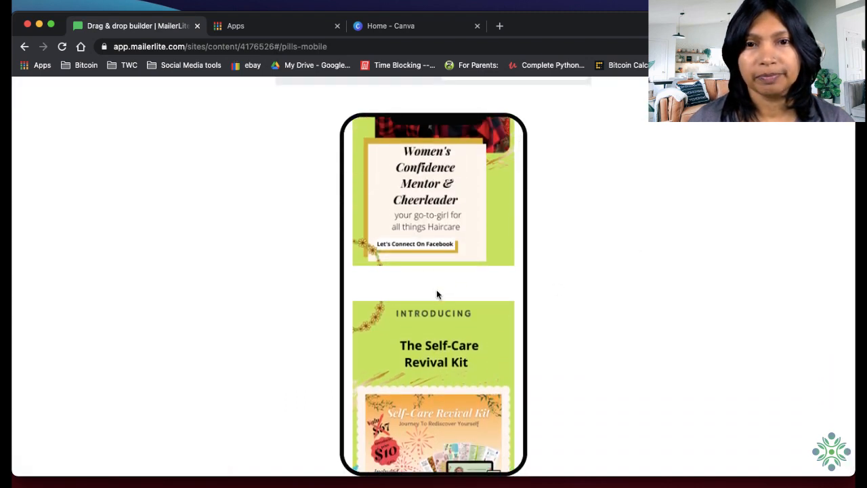
{"action": "scroll", "coordinate": [437, 295], "scroll_direction": "down", "scroll_amount": 8}
{"action": "scroll", "coordinate": [456, 317], "scroll_direction": "down", "scroll_amount": 5}
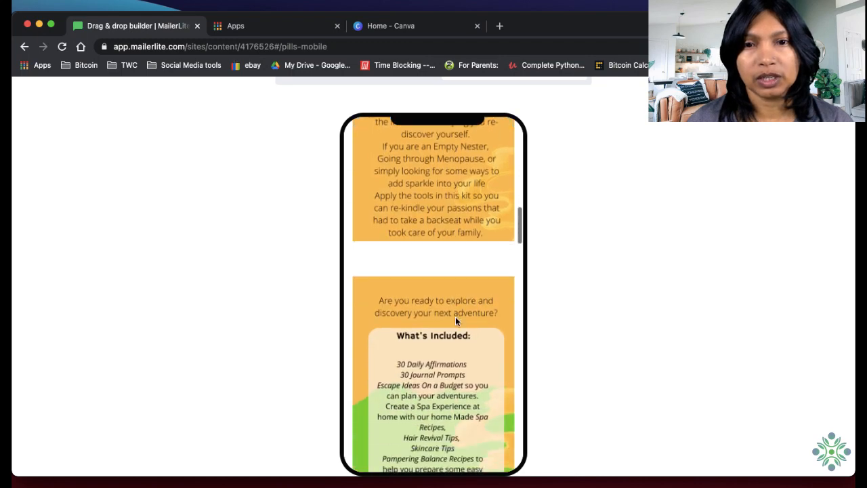
{"action": "scroll", "coordinate": [458, 317], "scroll_direction": "up", "scroll_amount": 10}
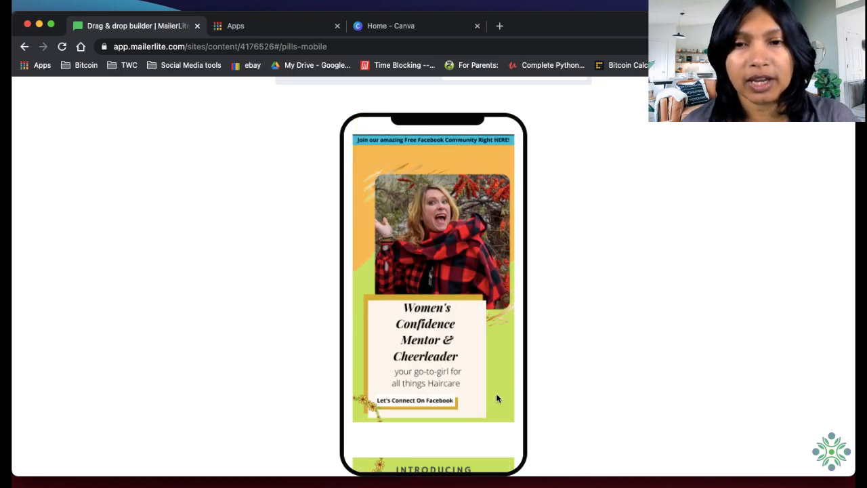
{"action": "scroll", "coordinate": [473, 451], "scroll_direction": "down", "scroll_amount": 8}
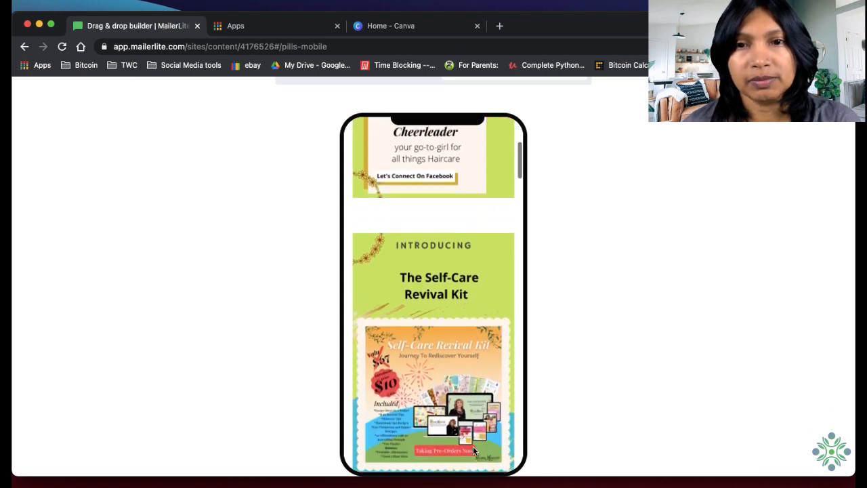
{"action": "scroll", "coordinate": [474, 447], "scroll_direction": "down", "scroll_amount": 4}
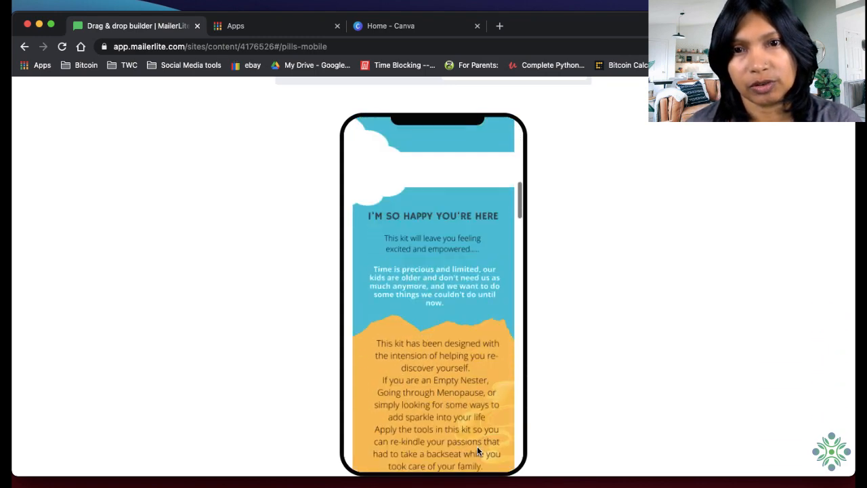
{"action": "scroll", "coordinate": [478, 451], "scroll_direction": "up", "scroll_amount": 10}
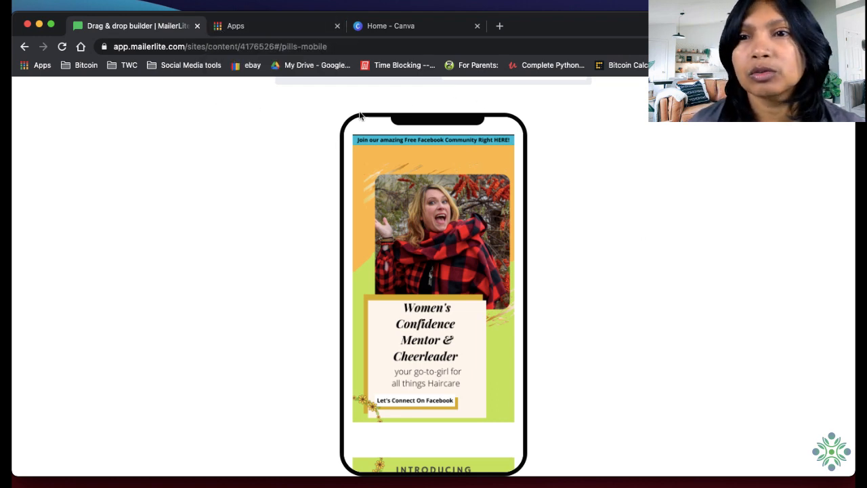
{"action": "scroll", "coordinate": [327, 178], "scroll_direction": "up", "scroll_amount": 3}
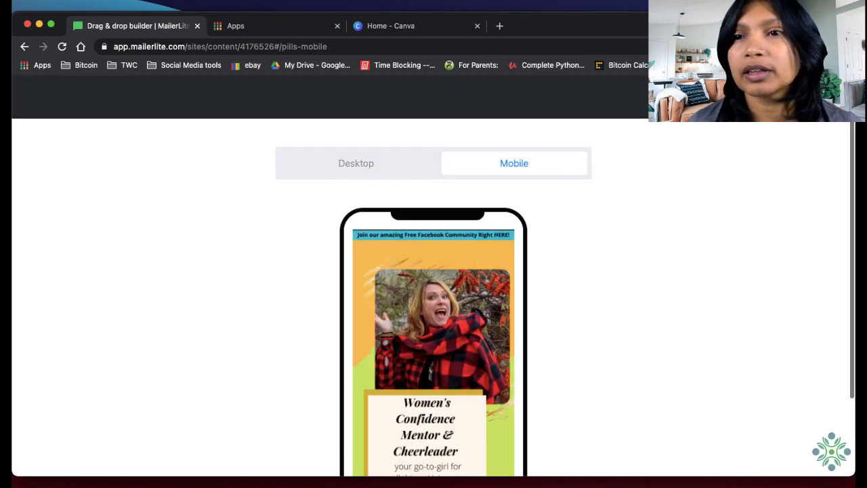
{"action": "left_click", "coordinate": [831, 95]}
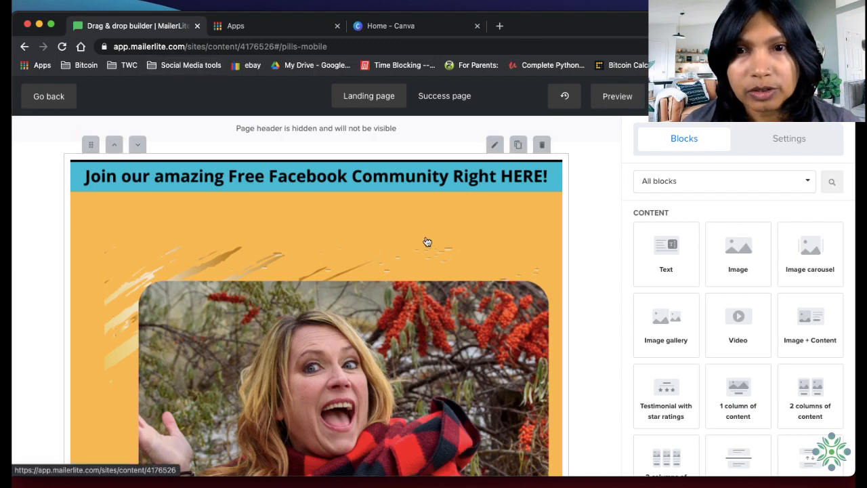
Reduce the top and bottom spacing of the first image with the Facebook community banner to the minimum
{"action": "left_click", "coordinate": [488, 191]}
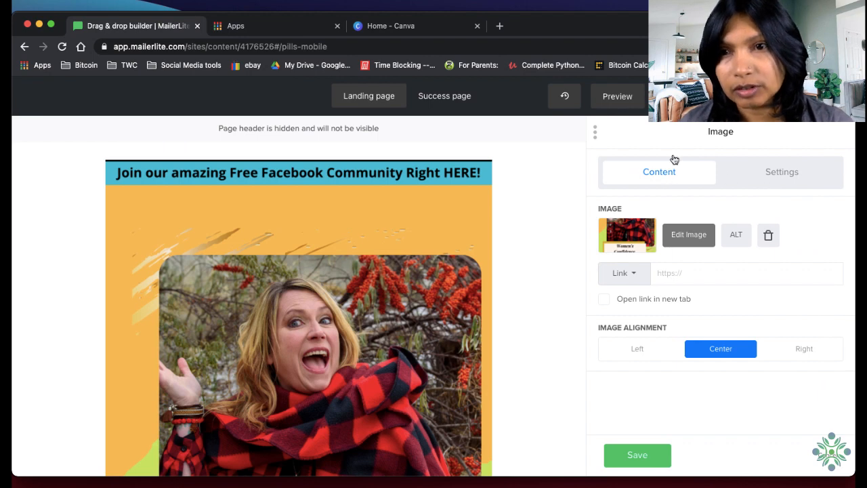
{"action": "left_click", "coordinate": [786, 177]}
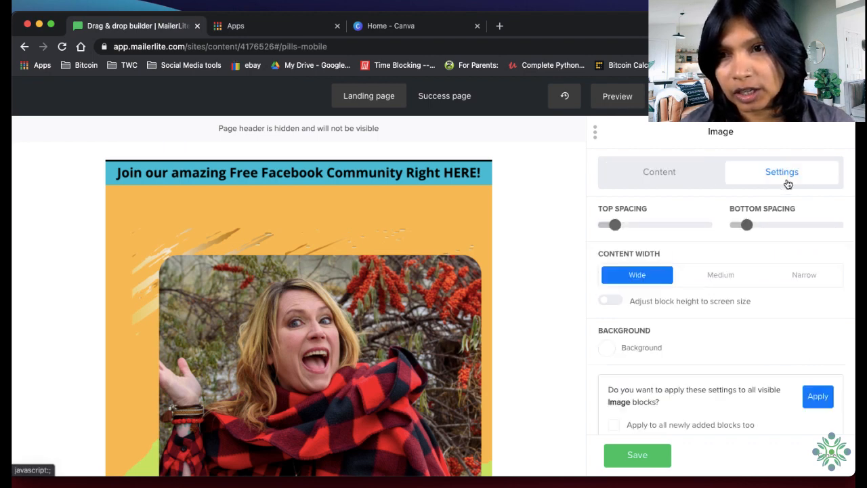
{"action": "mouse_move", "coordinate": [615, 227]}
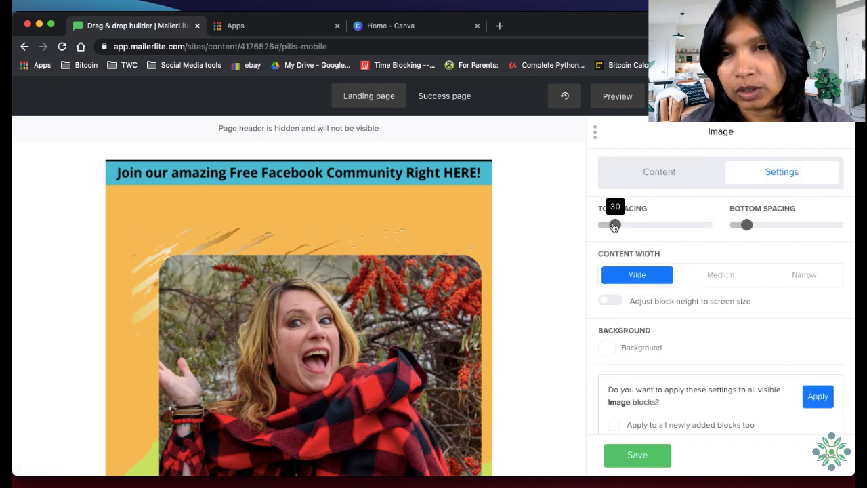
{"action": "left_click_drag", "start_coordinate": [615, 225], "coordinate": [585, 223]}
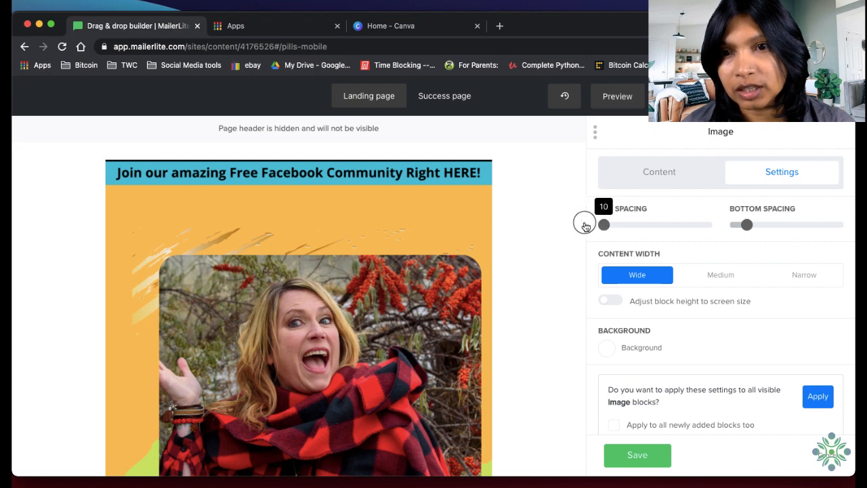
{"action": "mouse_move", "coordinate": [745, 232]}
{"action": "left_click_drag", "start_coordinate": [746, 228], "coordinate": [705, 229]}
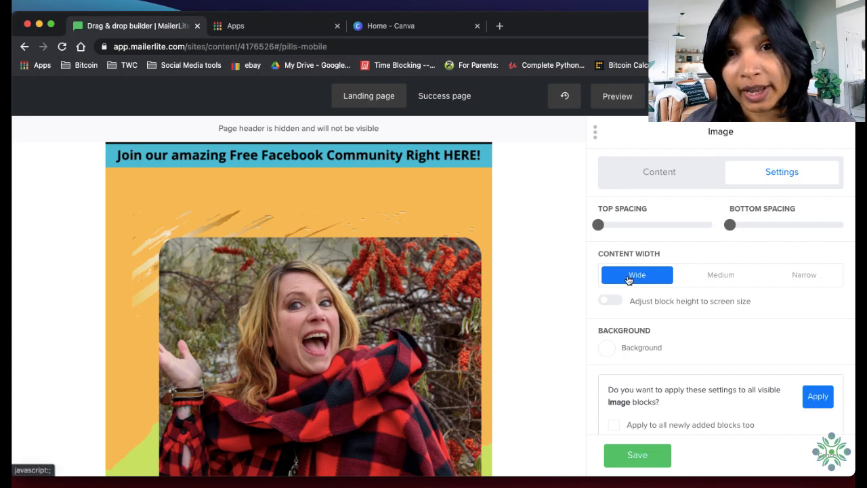
Reduce the top and bottom spacing of the "Introducing The Self-Care Revival Kit" image to the minimum
{"action": "scroll", "coordinate": [410, 368], "scroll_direction": "down", "scroll_amount": 5}
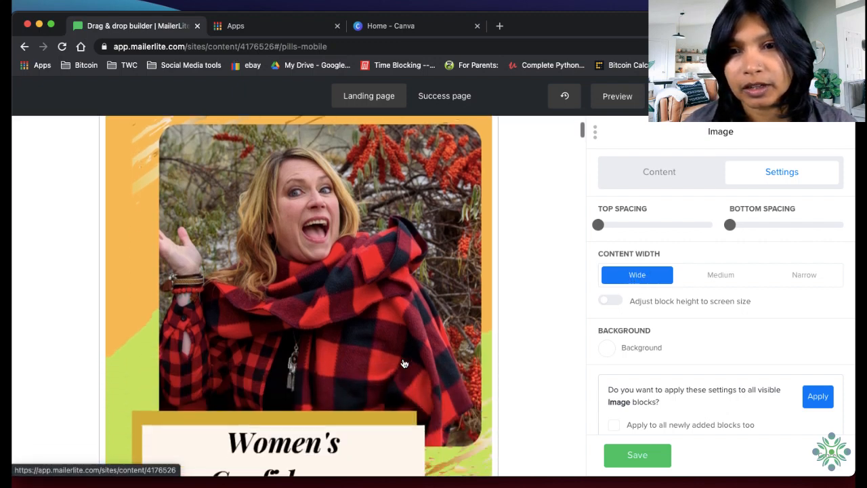
{"action": "scroll", "coordinate": [410, 368], "scroll_direction": "down", "scroll_amount": 5}
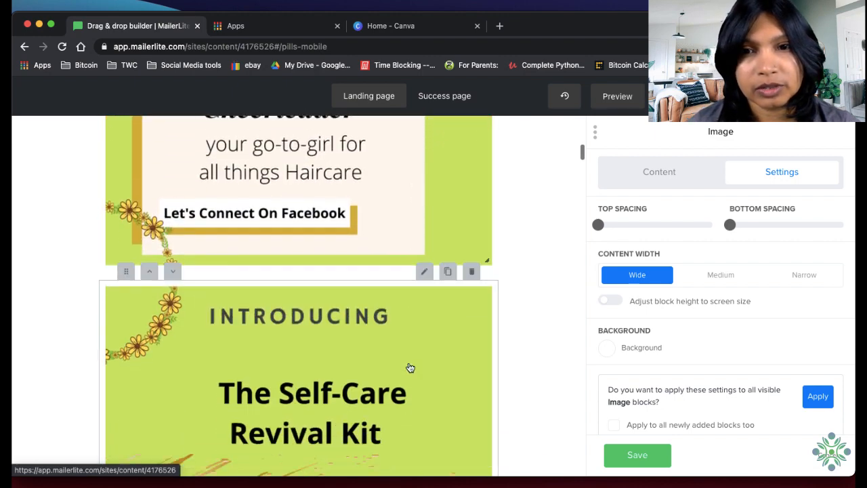
{"action": "scroll", "coordinate": [424, 329], "scroll_direction": "down", "scroll_amount": 1}
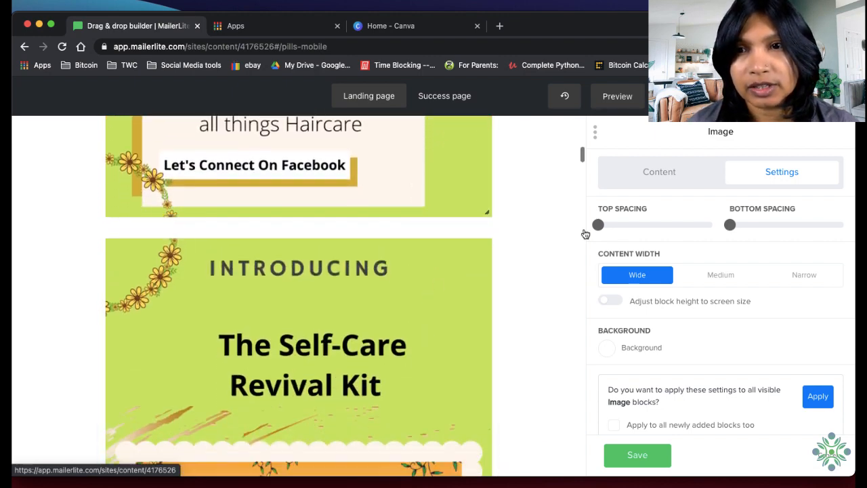
{"action": "left_click", "coordinate": [373, 324]}
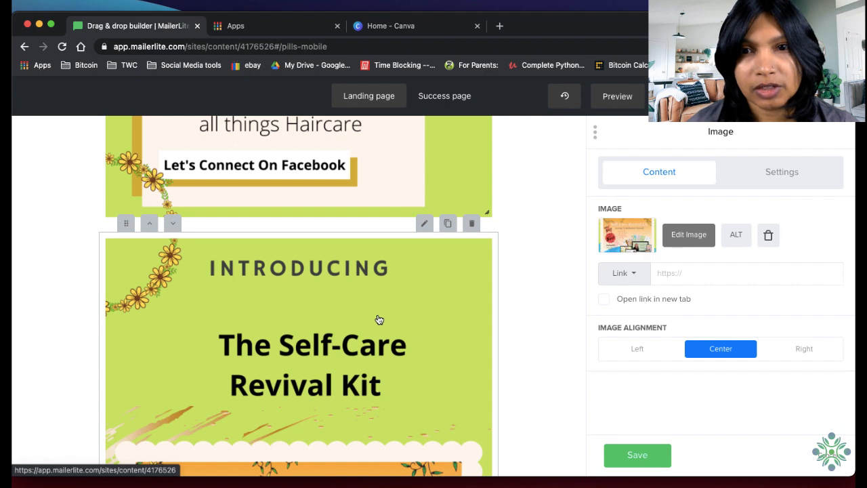
{"action": "left_click", "coordinate": [776, 177]}
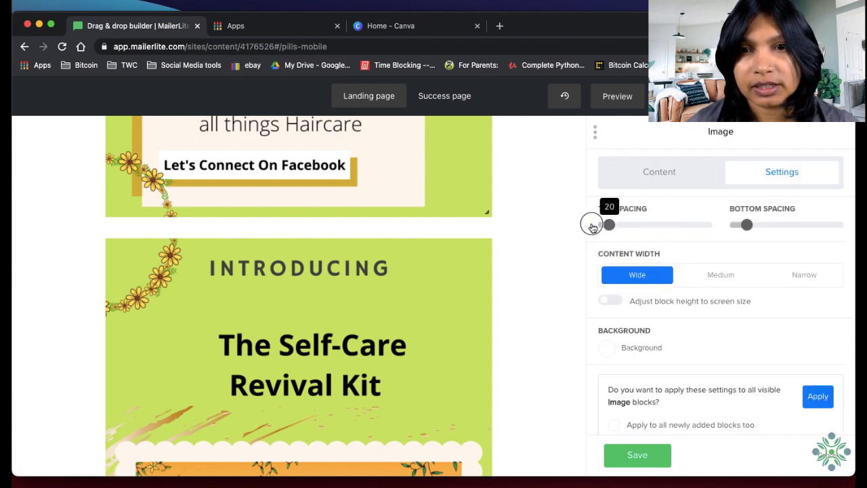
{"action": "left_click_drag", "start_coordinate": [593, 227], "coordinate": [577, 229]}
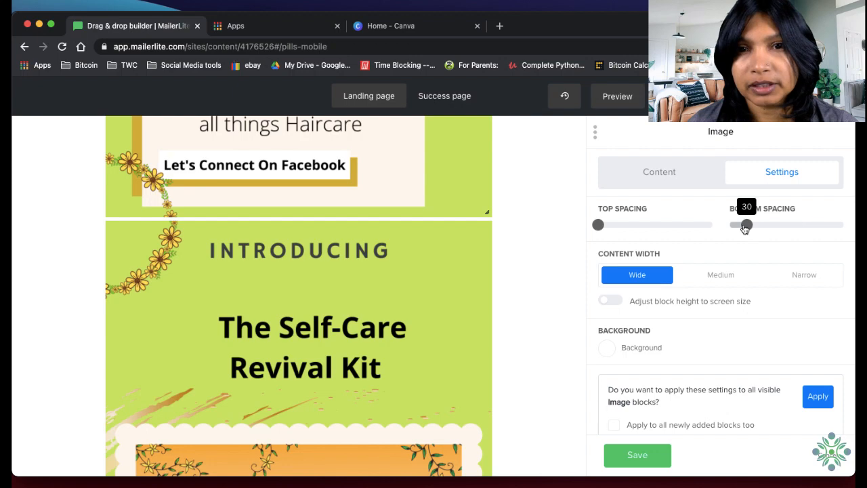
{"action": "left_click_drag", "start_coordinate": [746, 229], "coordinate": [678, 226]}
Set the "I'm so happy you're here" image's top spacing to 10 and reduce its bottom spacing to the minimum
{"action": "scroll", "coordinate": [471, 265], "scroll_direction": "down", "scroll_amount": 2}
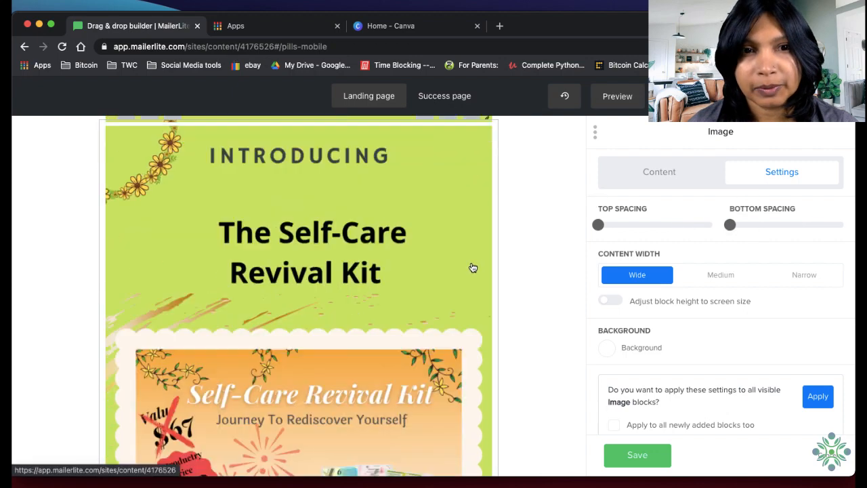
{"action": "scroll", "coordinate": [473, 268], "scroll_direction": "down", "scroll_amount": 10}
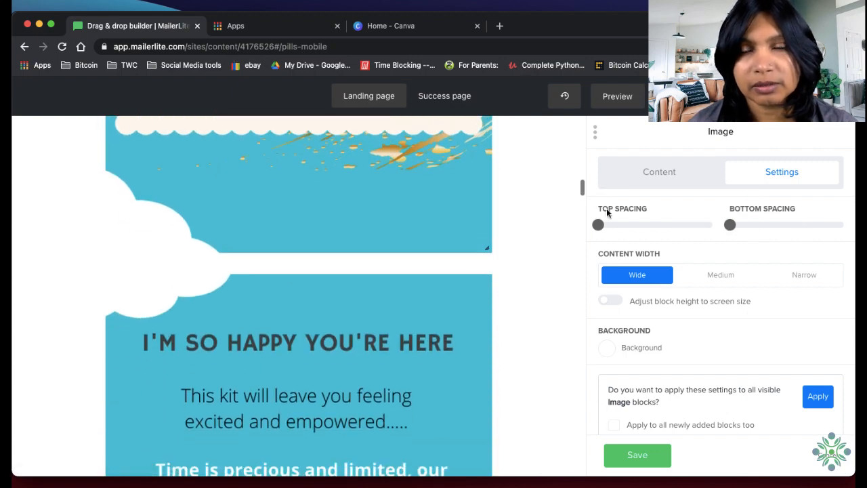
{"action": "left_click", "coordinate": [649, 170]}
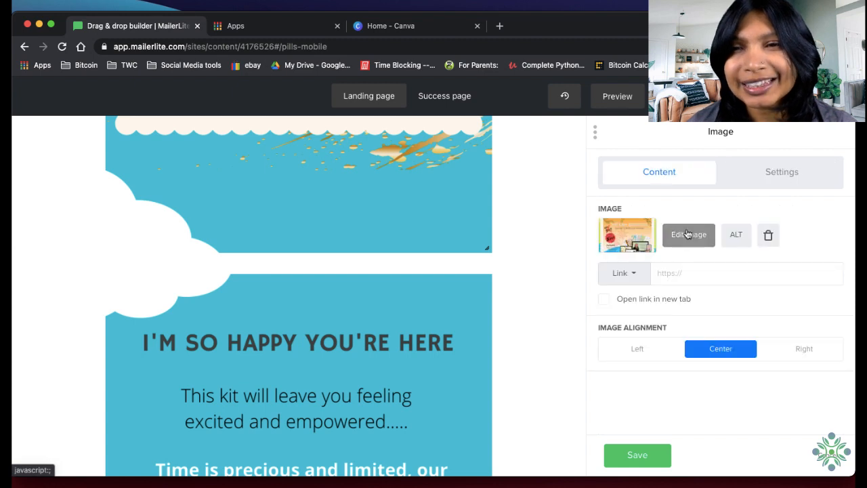
{"action": "left_click", "coordinate": [790, 173]}
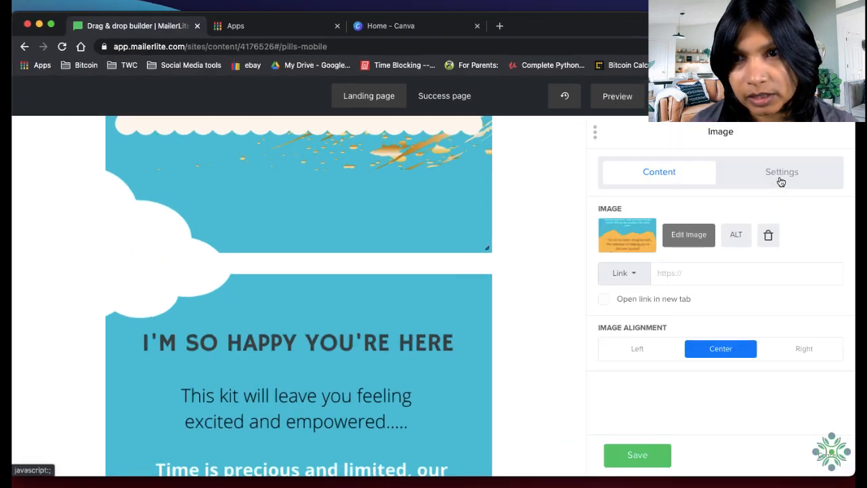
{"action": "left_click", "coordinate": [781, 179]}
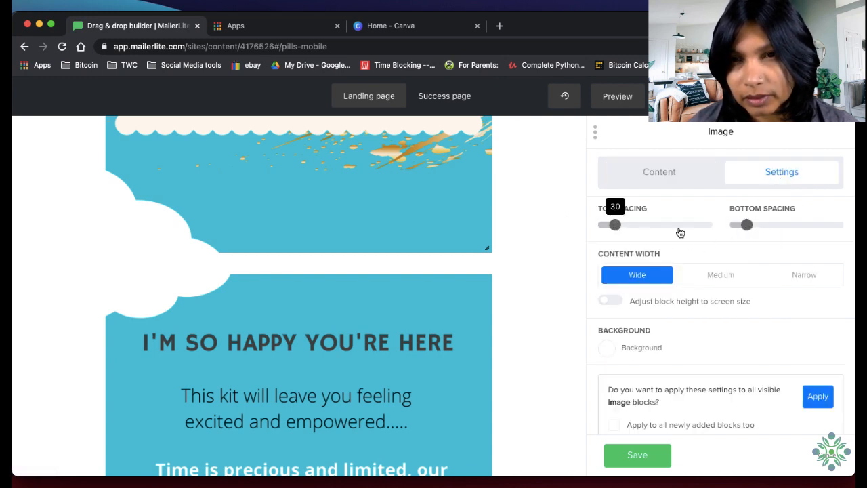
{"action": "left_click_drag", "start_coordinate": [609, 230], "coordinate": [560, 224]}
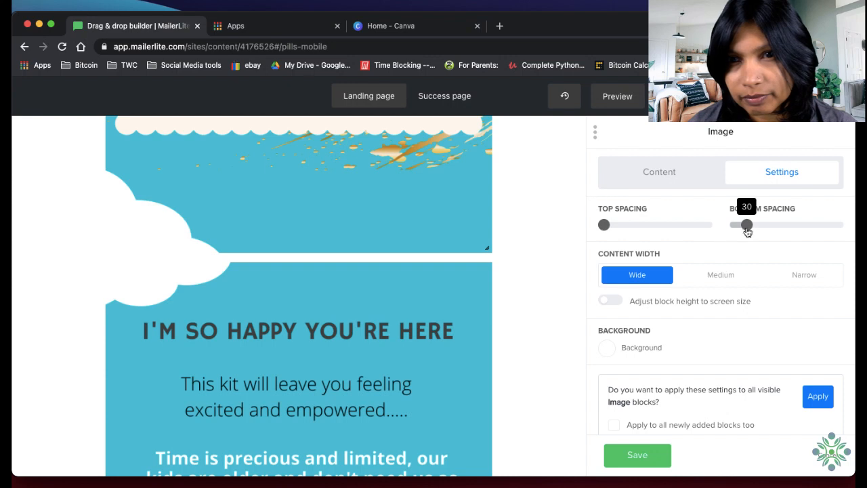
{"action": "left_click_drag", "start_coordinate": [747, 225], "coordinate": [688, 229]}
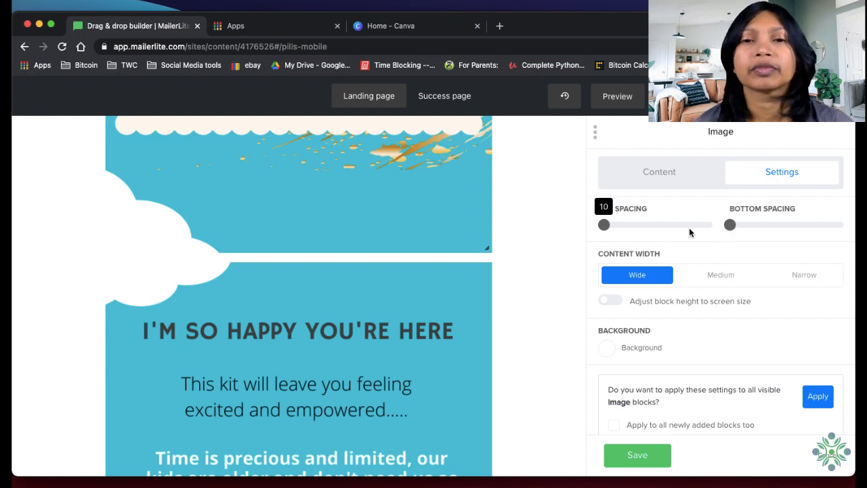
Reduce the top and bottom spacing of the "Are you ready to explore" image to the minimum
{"action": "scroll", "coordinate": [500, 366], "scroll_direction": "down", "scroll_amount": 10}
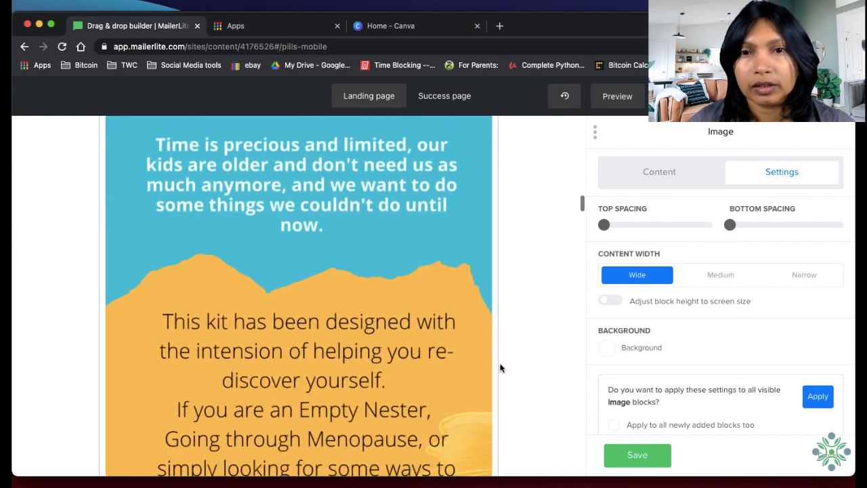
{"action": "scroll", "coordinate": [500, 368], "scroll_direction": "down", "scroll_amount": 5}
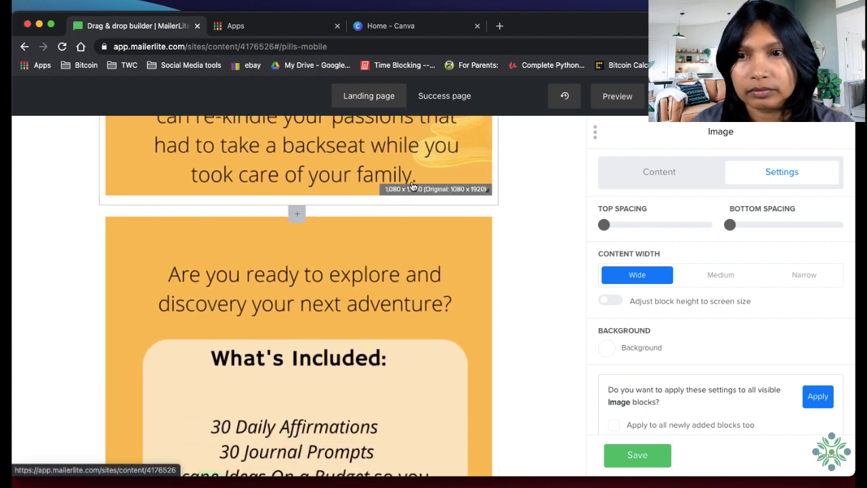
{"action": "left_click", "coordinate": [421, 271]}
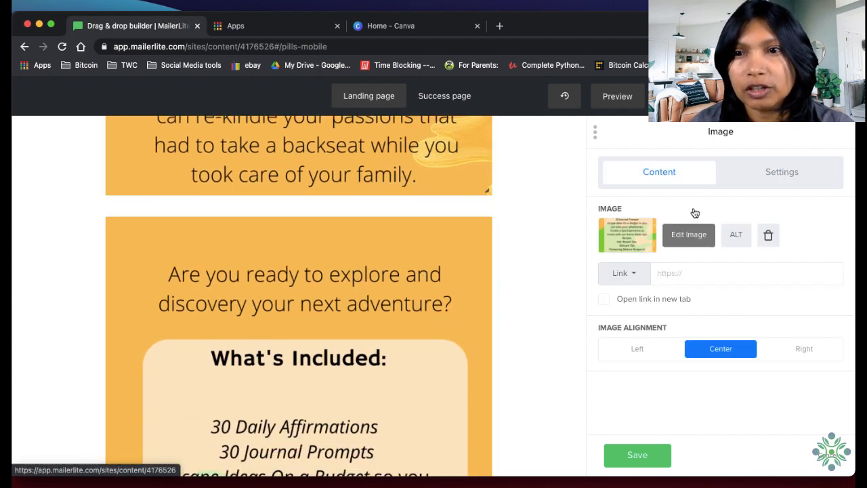
{"action": "left_click", "coordinate": [768, 172]}
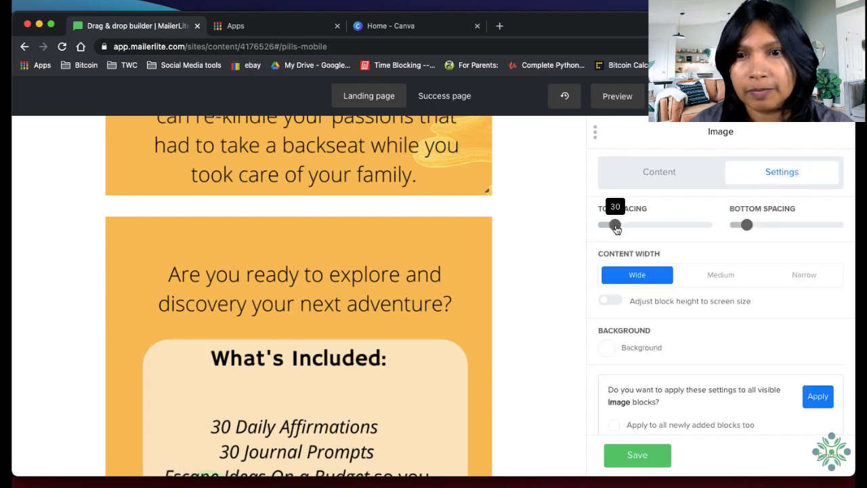
{"action": "left_click_drag", "start_coordinate": [614, 224], "coordinate": [571, 228]}
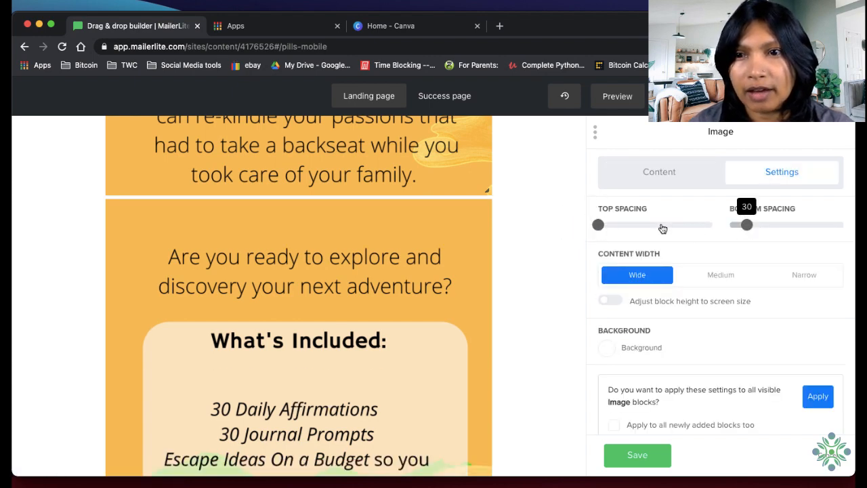
Reduce the spacing above the green "What's Included" image numbered 1 to 10 and its bottom spacing to the minimum
{"action": "scroll", "coordinate": [346, 308], "scroll_direction": "down", "scroll_amount": 5}
{"action": "scroll", "coordinate": [346, 313], "scroll_direction": "down", "scroll_amount": 4}
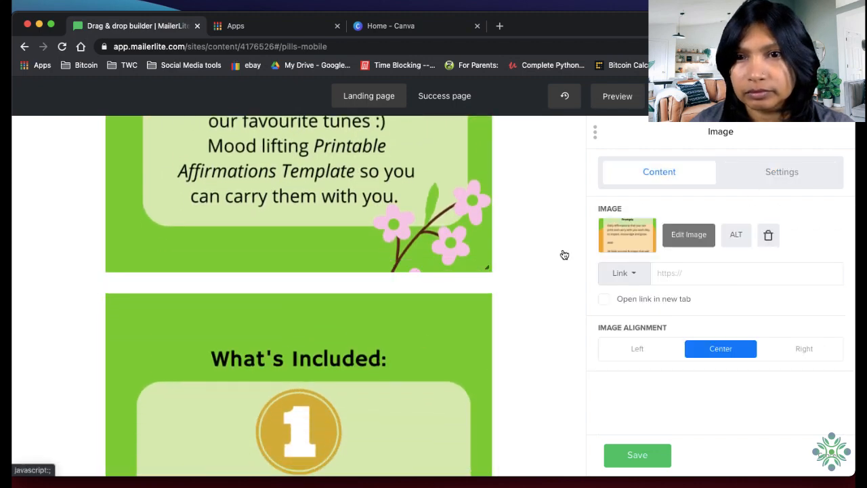
{"action": "left_click", "coordinate": [781, 172]}
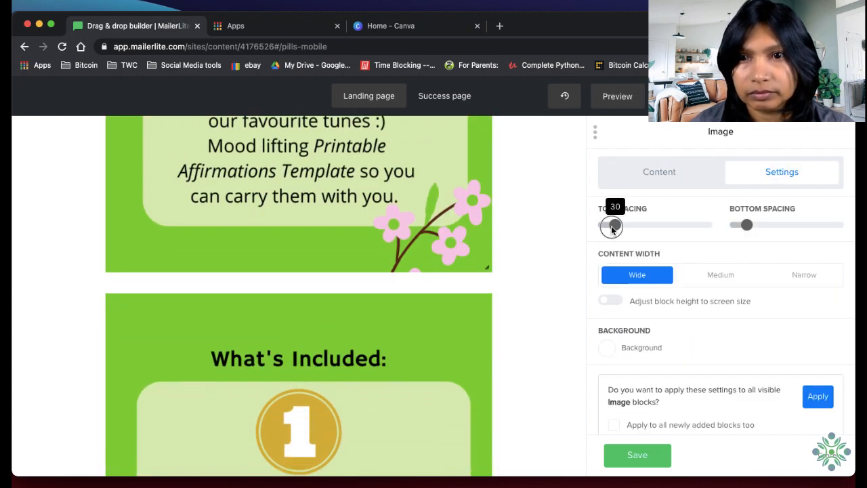
{"action": "left_click_drag", "start_coordinate": [613, 225], "coordinate": [609, 225]}
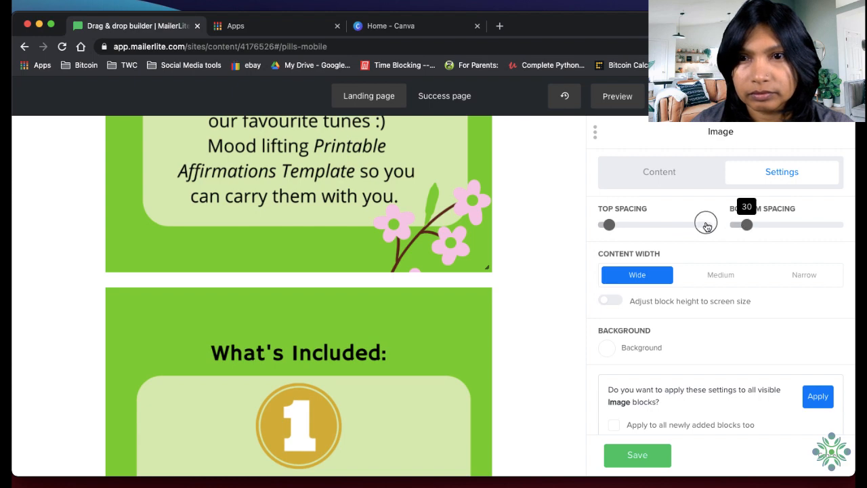
{"action": "left_click_drag", "start_coordinate": [706, 226], "coordinate": [699, 227]}
{"action": "left_click_drag", "start_coordinate": [608, 227], "coordinate": [532, 218]}
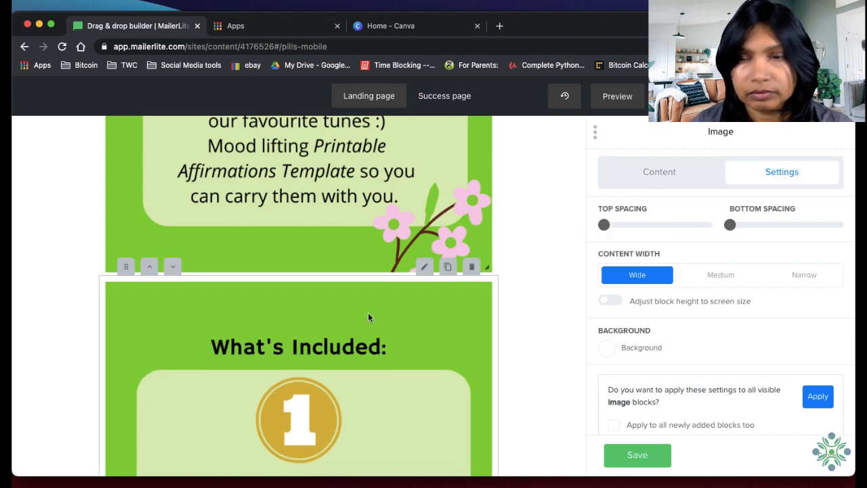
Open the "Pampering Balance Recipes" image block for editing
{"action": "scroll", "coordinate": [348, 368], "scroll_direction": "down", "scroll_amount": 8}
{"action": "scroll", "coordinate": [349, 370], "scroll_direction": "down", "scroll_amount": 4}
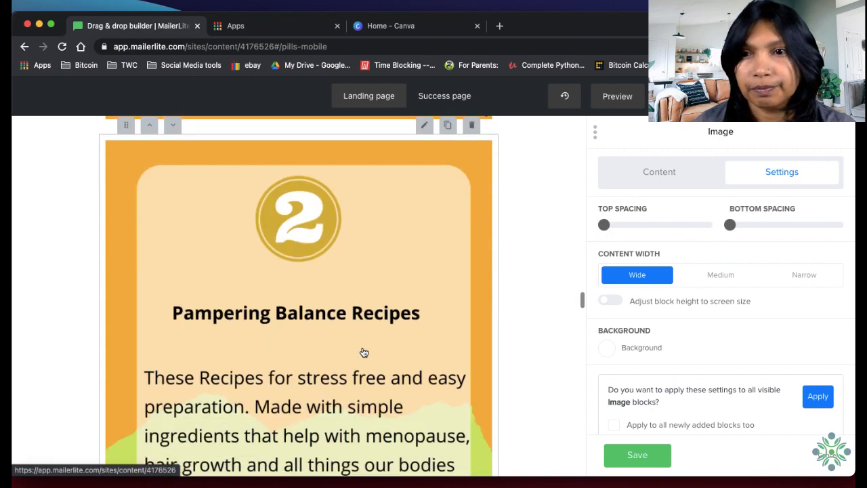
{"action": "left_click", "coordinate": [364, 352]}
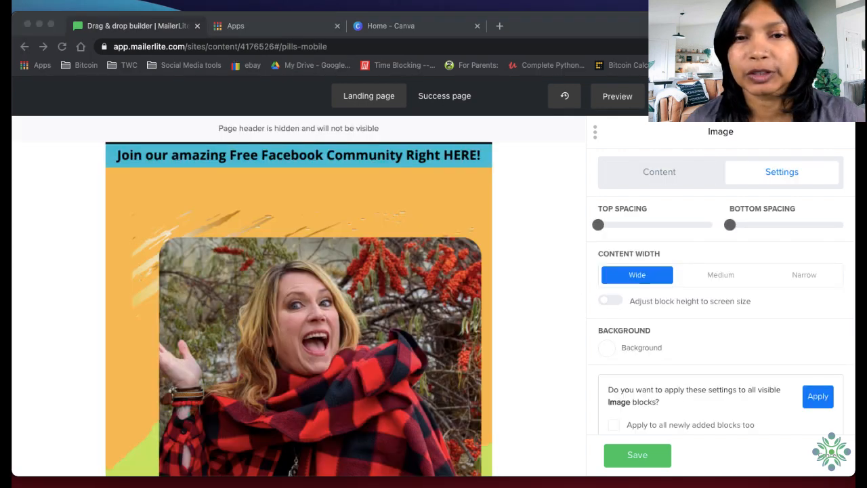
{"action": "left_click", "coordinate": [538, 417]}
Check the gaps between the images from the first to "I'm so happy you're here", and look over the first image's block settings
{"action": "scroll", "coordinate": [377, 230], "scroll_direction": "down", "scroll_amount": 6}
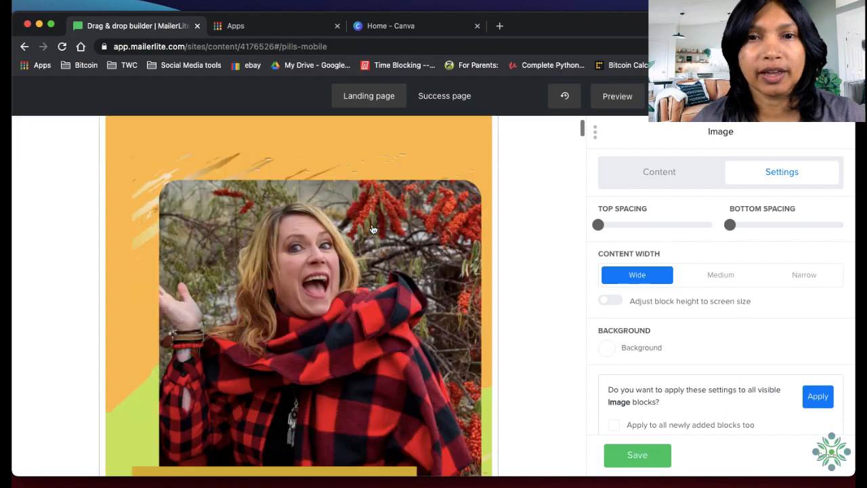
{"action": "scroll", "coordinate": [424, 347], "scroll_direction": "down", "scroll_amount": 2}
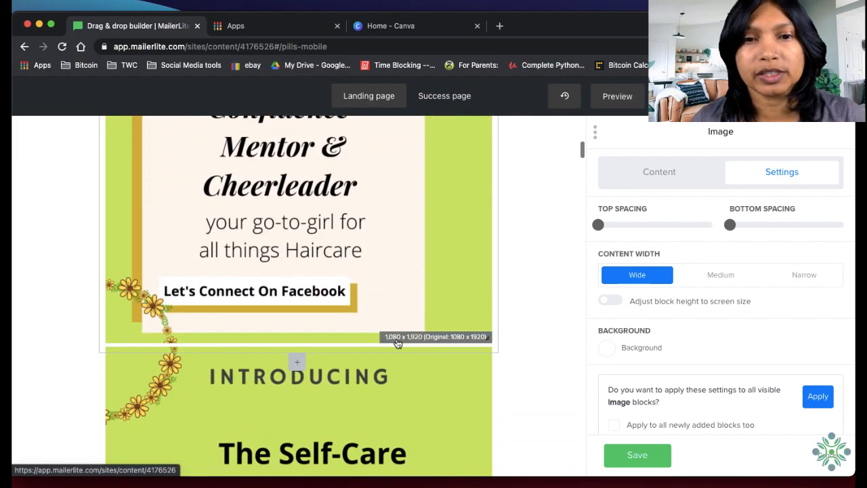
{"action": "scroll", "coordinate": [407, 352], "scroll_direction": "down", "scroll_amount": 3}
{"action": "scroll", "coordinate": [410, 343], "scroll_direction": "down", "scroll_amount": 15}
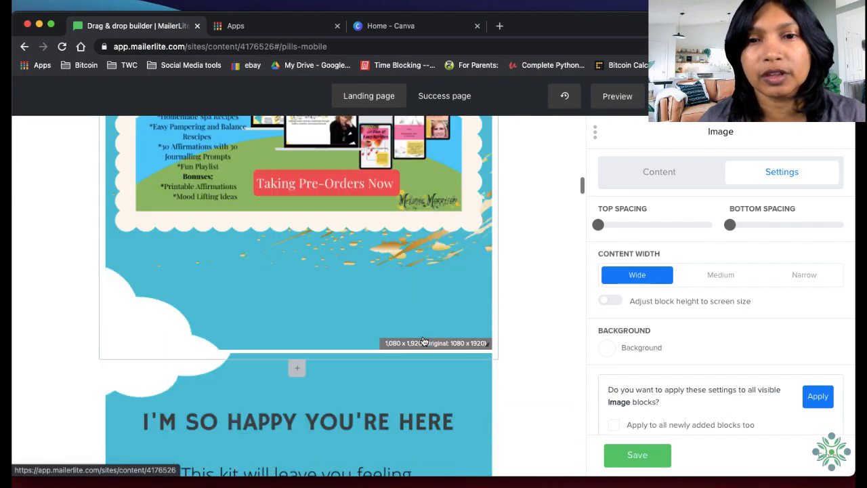
{"action": "scroll", "coordinate": [431, 310], "scroll_direction": "up", "scroll_amount": 20}
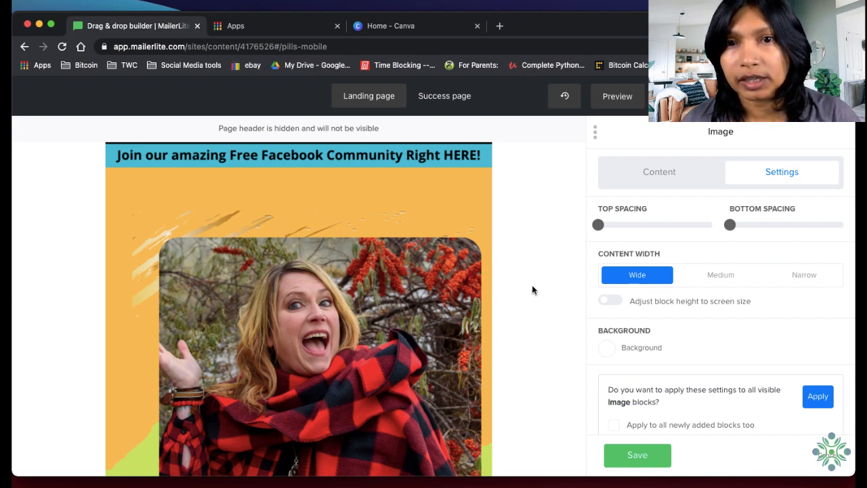
{"action": "double_click", "coordinate": [81, 208]}
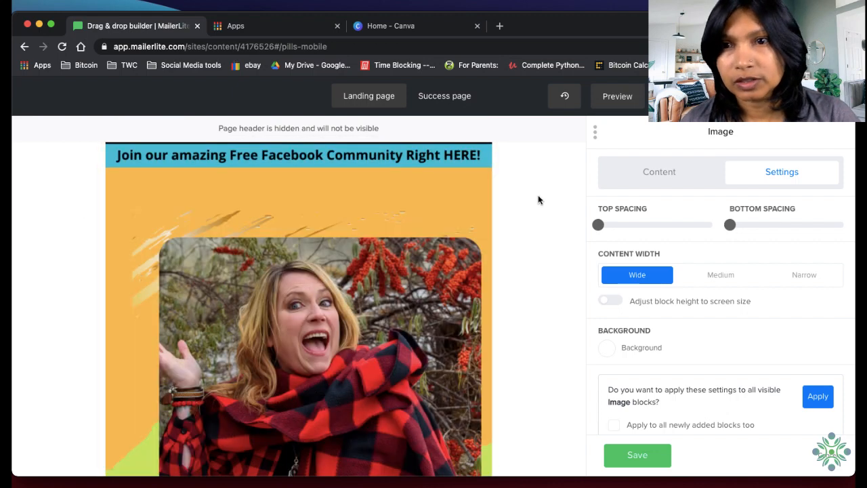
{"action": "scroll", "coordinate": [727, 339], "scroll_direction": "down", "scroll_amount": 1}
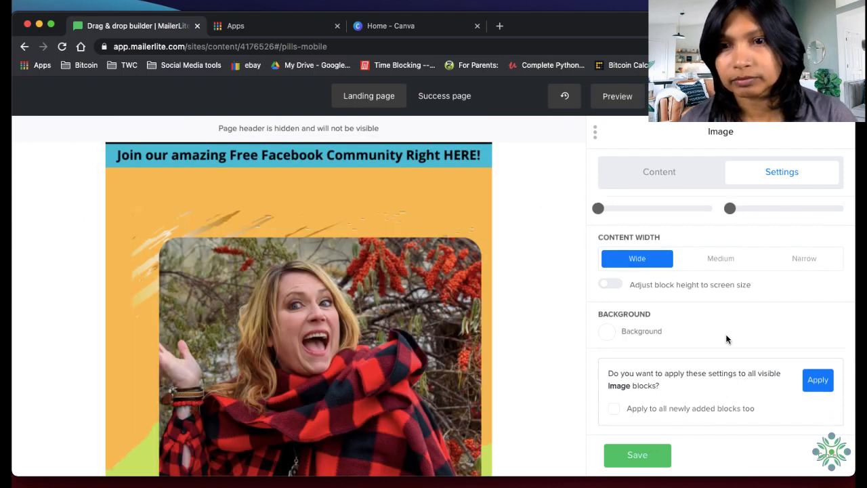
Look over the first image block's spacing, content width and background options
{"action": "scroll", "coordinate": [727, 339], "scroll_direction": "up", "scroll_amount": 1}
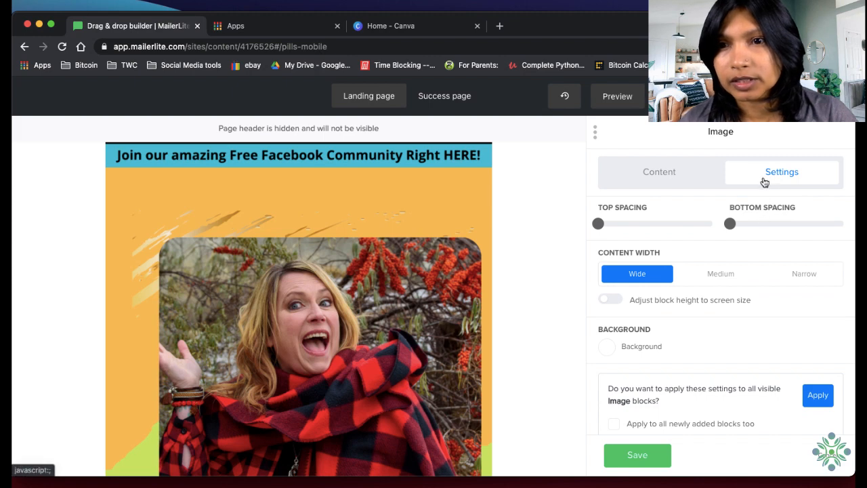
{"action": "scroll", "coordinate": [766, 327], "scroll_direction": "down", "scroll_amount": 1}
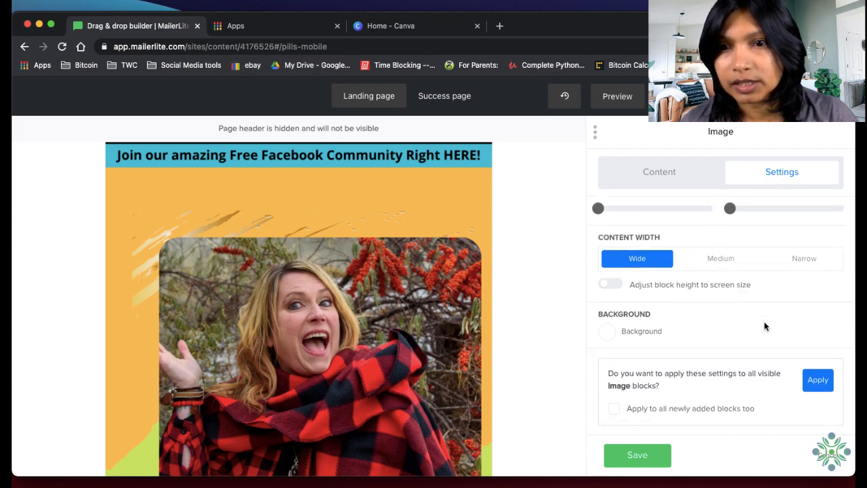
{"action": "left_click", "coordinate": [610, 334]}
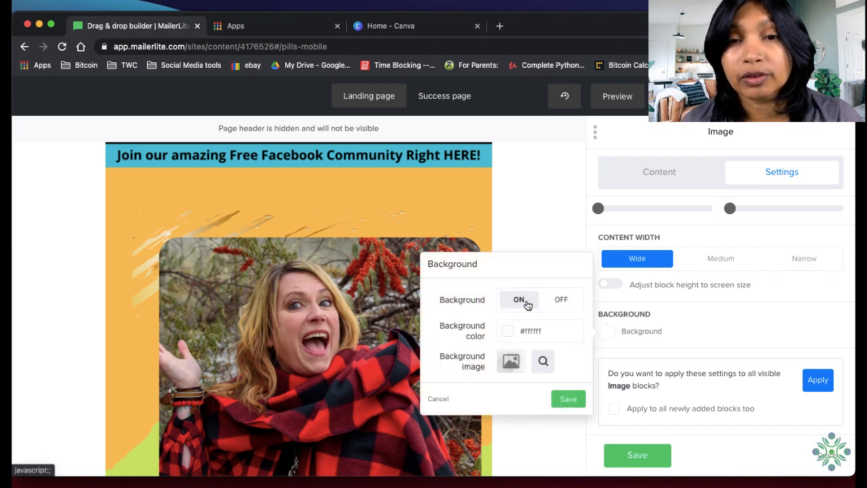
{"action": "left_click", "coordinate": [547, 237]}
Preview the landing page in the mobile view and check the joins between the stacked images from the first image to the closing call-to-action
{"action": "left_click", "coordinate": [609, 94]}
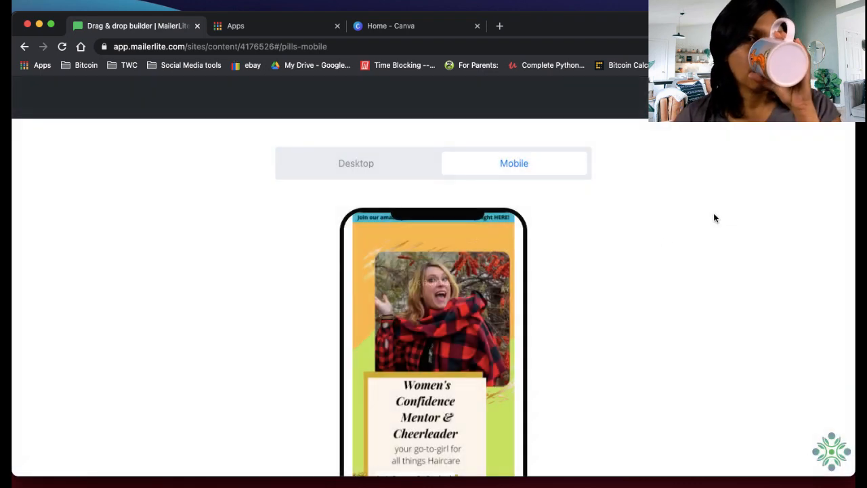
{"action": "scroll", "coordinate": [454, 368], "scroll_direction": "down", "scroll_amount": 5}
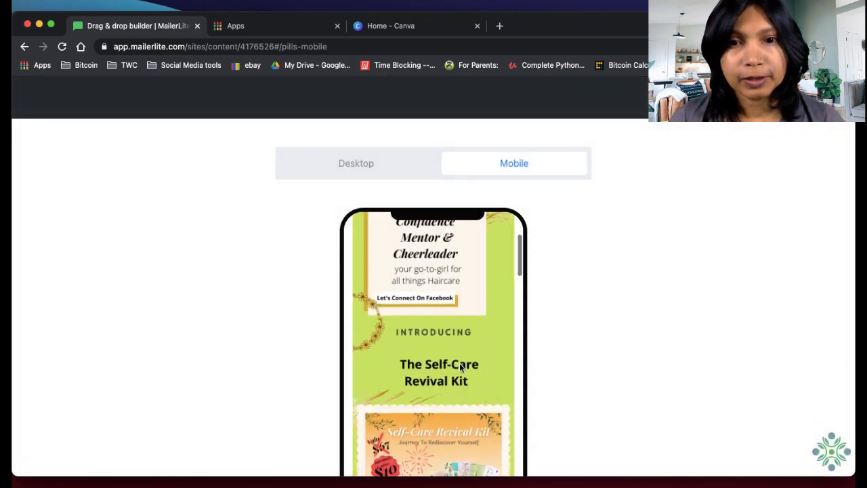
{"action": "scroll", "coordinate": [470, 367], "scroll_direction": "down", "scroll_amount": 6}
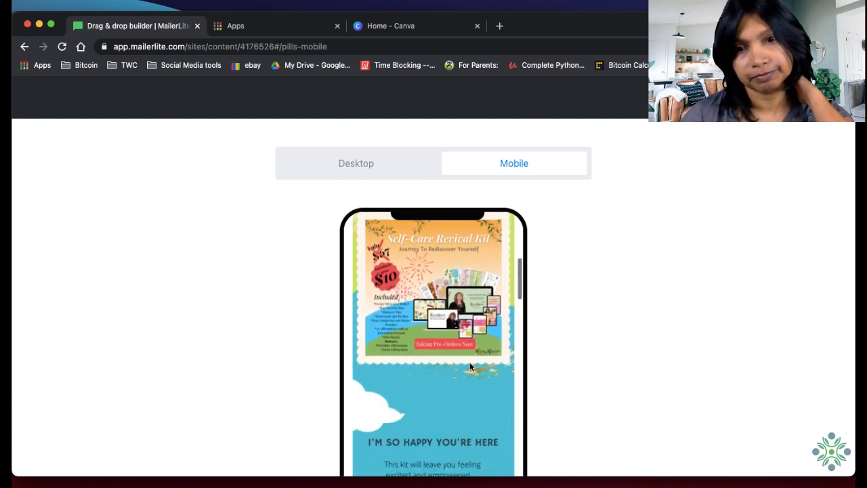
{"action": "scroll", "coordinate": [469, 366], "scroll_direction": "down", "scroll_amount": 3}
{"action": "scroll", "coordinate": [471, 362], "scroll_direction": "up", "scroll_amount": 3}
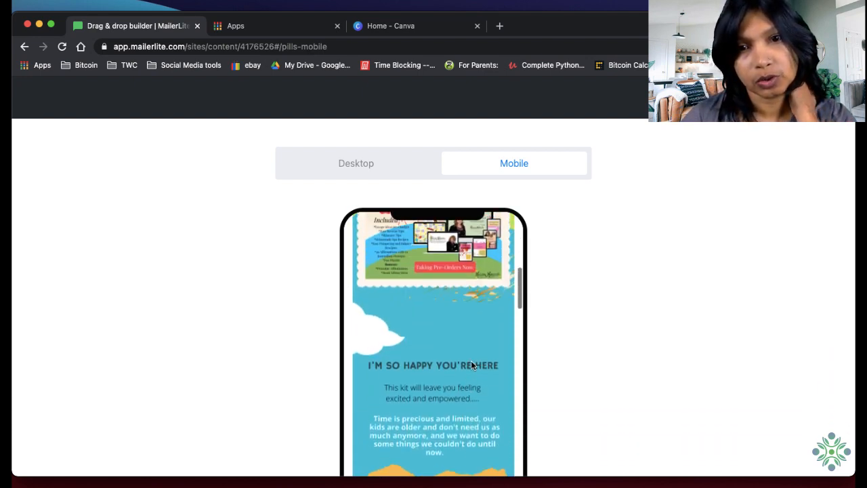
{"action": "scroll", "coordinate": [391, 365], "scroll_direction": "down", "scroll_amount": 2}
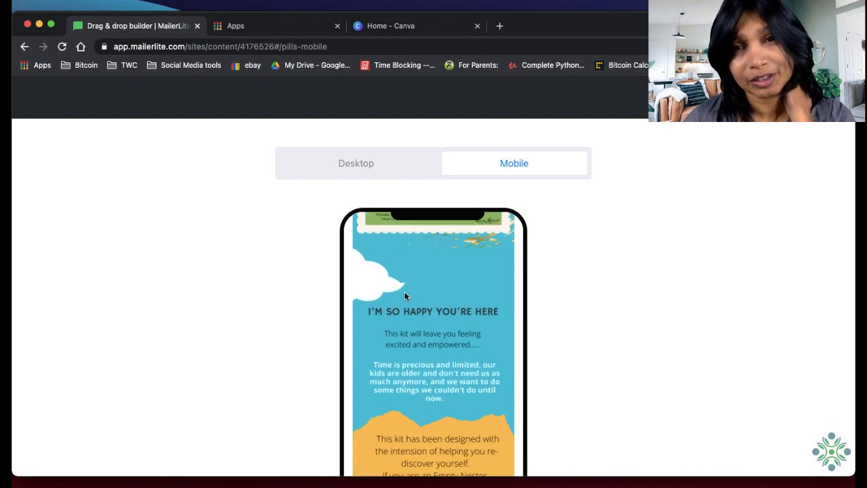
{"action": "scroll", "coordinate": [404, 294], "scroll_direction": "down", "scroll_amount": 3}
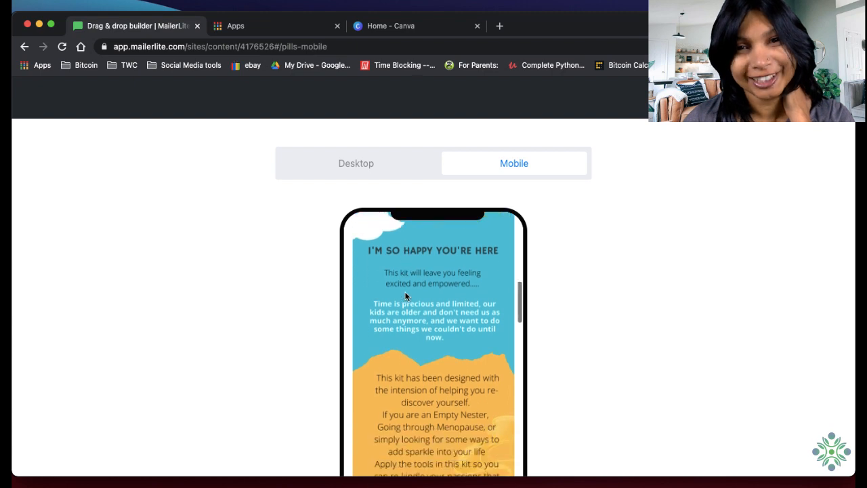
{"action": "scroll", "coordinate": [406, 296], "scroll_direction": "down", "scroll_amount": 15}
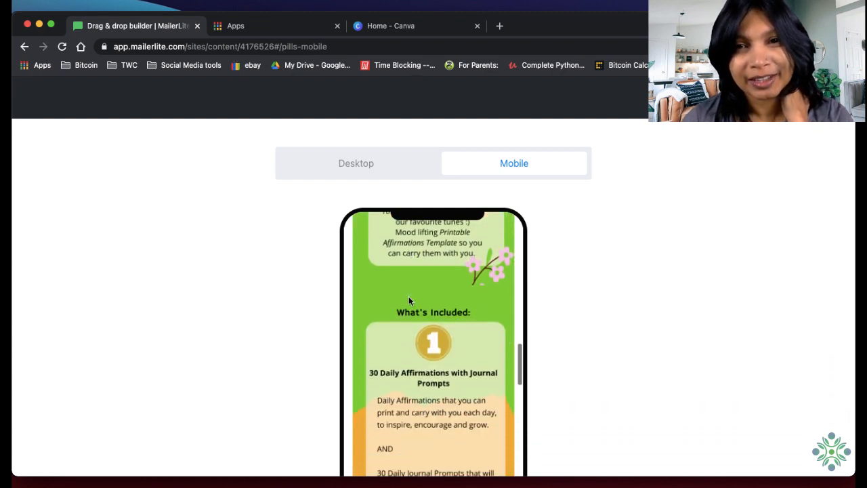
{"action": "scroll", "coordinate": [409, 296], "scroll_direction": "up", "scroll_amount": 5}
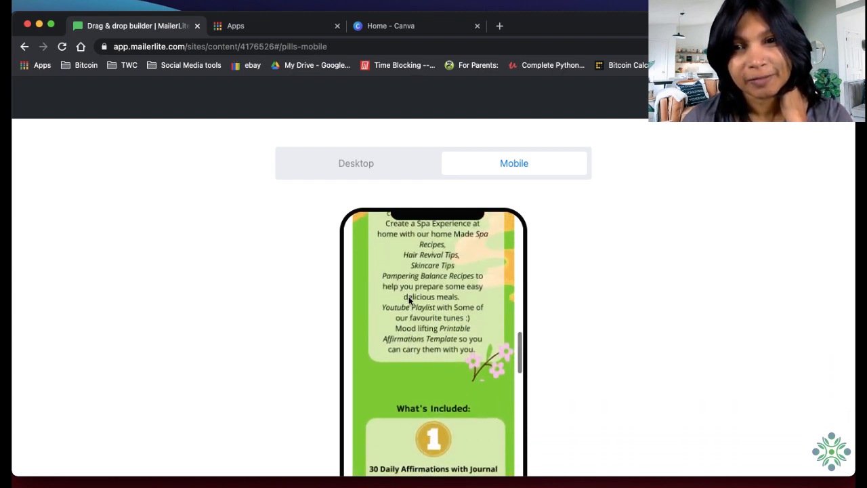
{"action": "scroll", "coordinate": [409, 296], "scroll_direction": "up", "scroll_amount": 2}
{"action": "scroll", "coordinate": [408, 296], "scroll_direction": "down", "scroll_amount": 10}
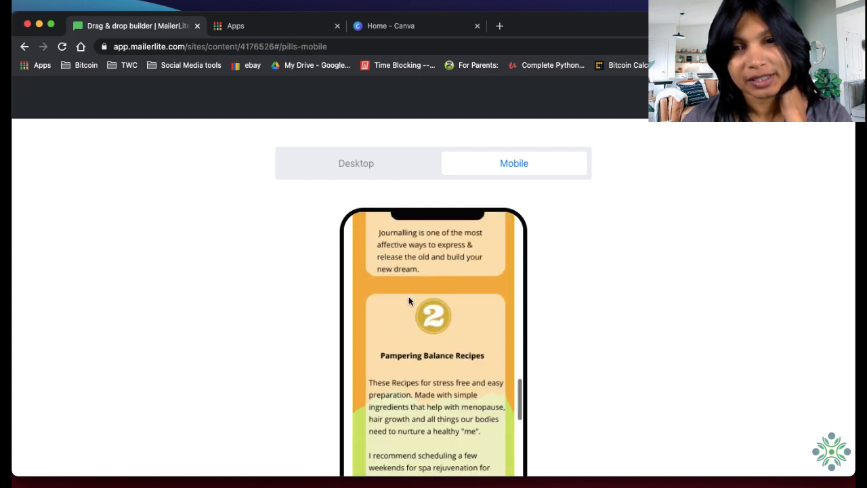
{"action": "scroll", "coordinate": [409, 300], "scroll_direction": "down", "scroll_amount": 12}
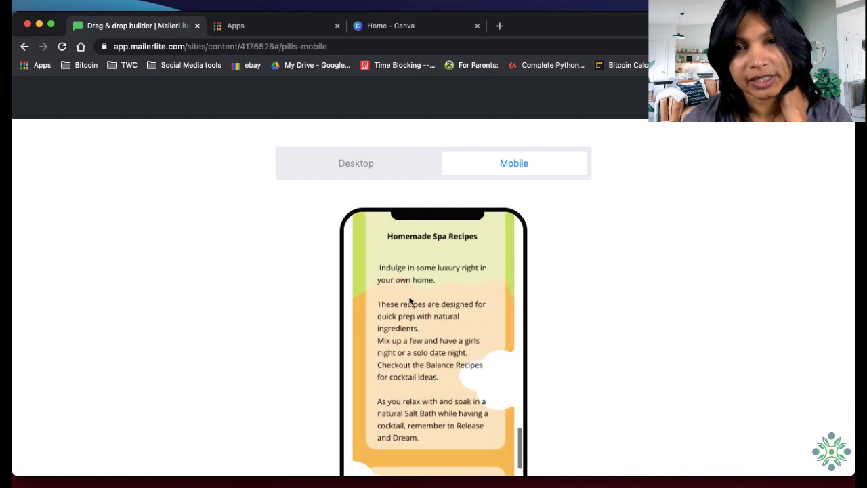
{"action": "scroll", "coordinate": [410, 301], "scroll_direction": "down", "scroll_amount": 14}
{"action": "scroll", "coordinate": [410, 301], "scroll_direction": "up", "scroll_amount": 3}
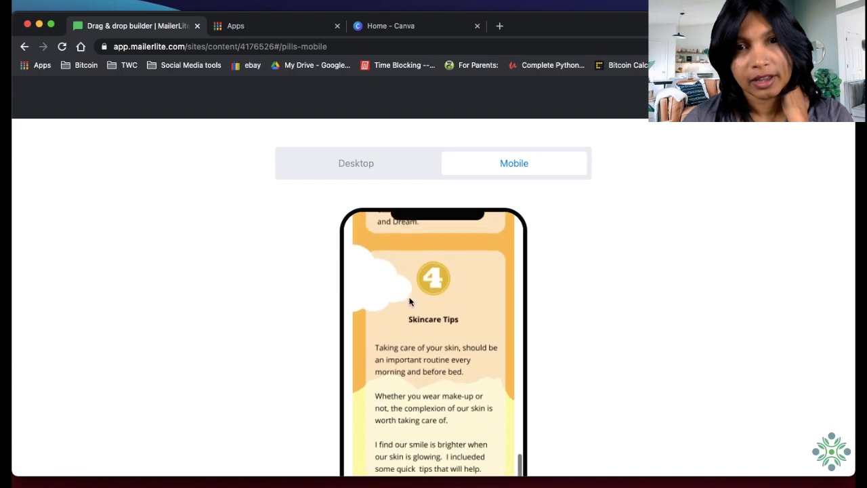
{"action": "scroll", "coordinate": [409, 302], "scroll_direction": "down", "scroll_amount": 15}
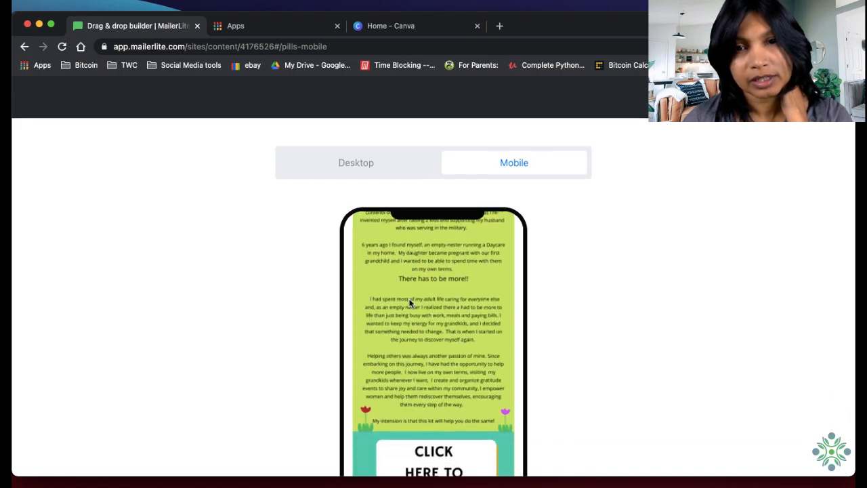
{"action": "scroll", "coordinate": [409, 303], "scroll_direction": "down", "scroll_amount": 5}
{"action": "scroll", "coordinate": [410, 301], "scroll_direction": "up", "scroll_amount": 20}
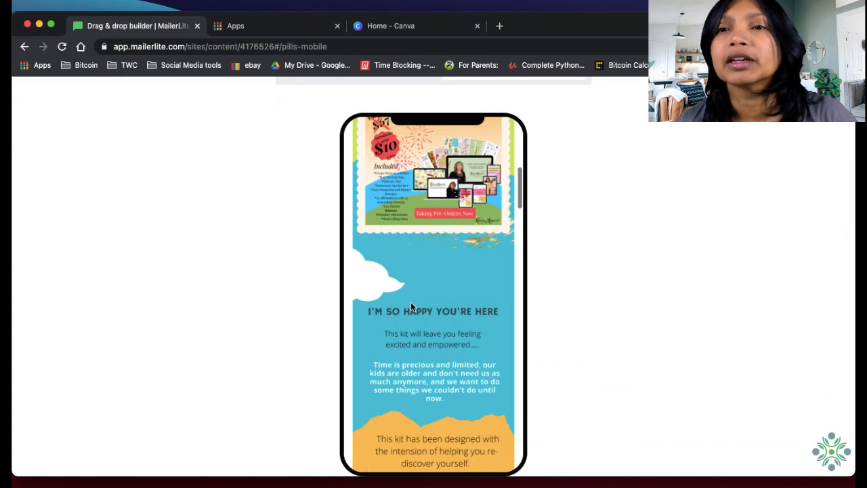
{"action": "scroll", "coordinate": [410, 307], "scroll_direction": "up", "scroll_amount": 10}
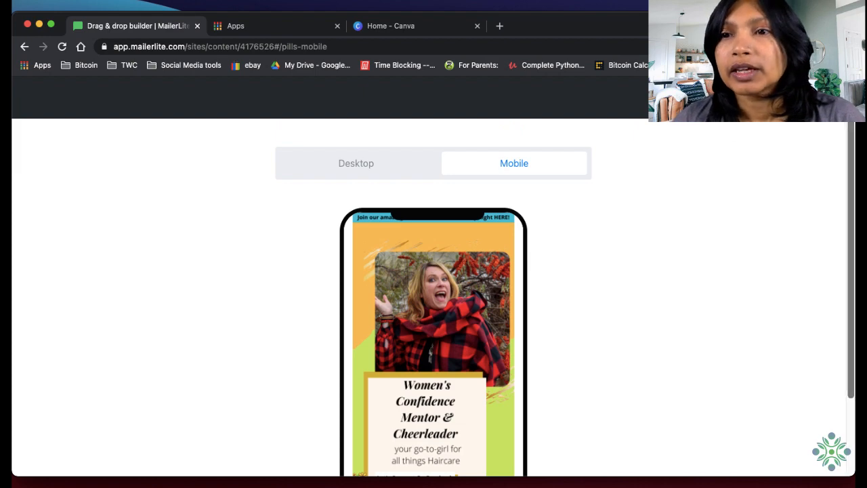
{"action": "left_click", "coordinate": [829, 96]}
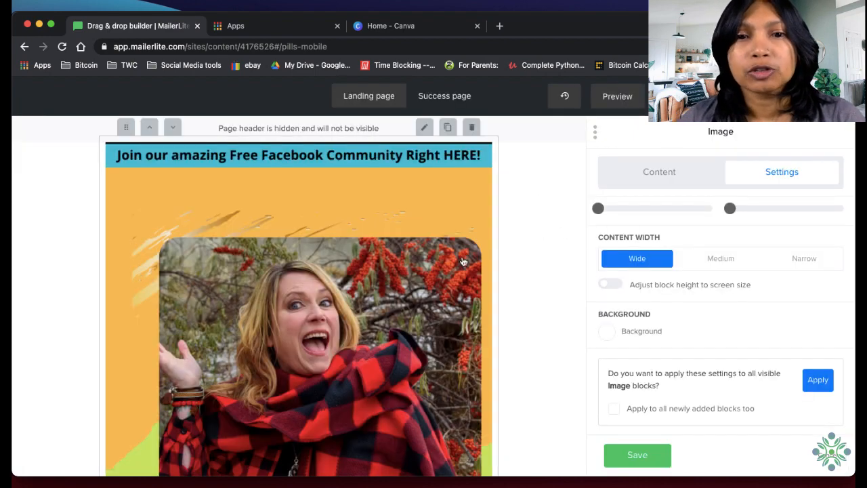
Examine the gaps between the images in the builder, from the first image through "What's Included" to "Homemade Spa Recipes"
{"action": "scroll", "coordinate": [464, 262], "scroll_direction": "down", "scroll_amount": 10}
{"action": "scroll", "coordinate": [464, 262], "scroll_direction": "up", "scroll_amount": 10}
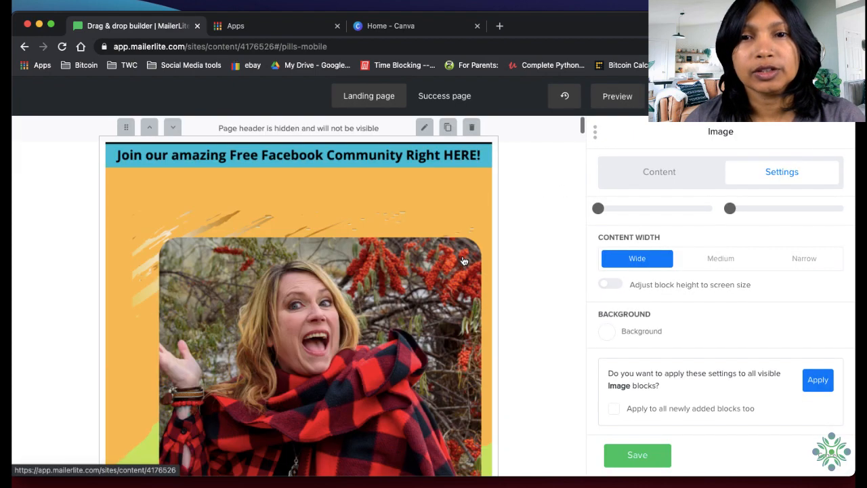
{"action": "scroll", "coordinate": [465, 262], "scroll_direction": "down", "scroll_amount": 5}
{"action": "scroll", "coordinate": [465, 262], "scroll_direction": "down", "scroll_amount": 10}
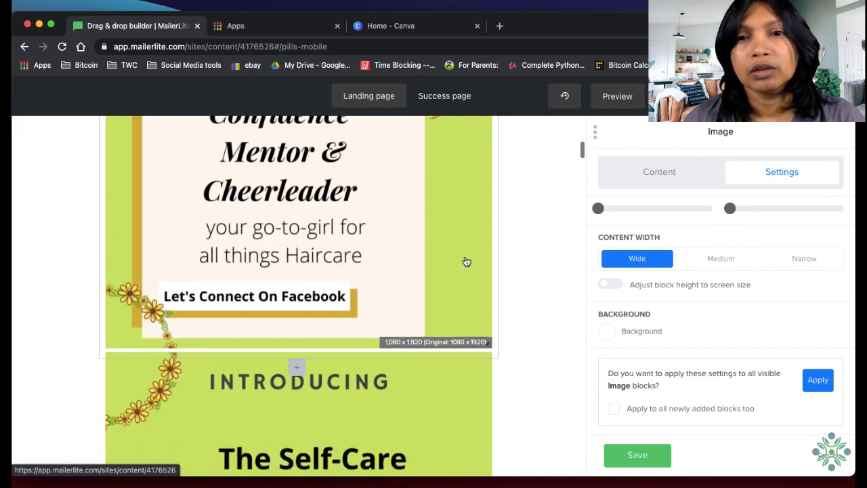
{"action": "scroll", "coordinate": [467, 263], "scroll_direction": "up", "scroll_amount": 10}
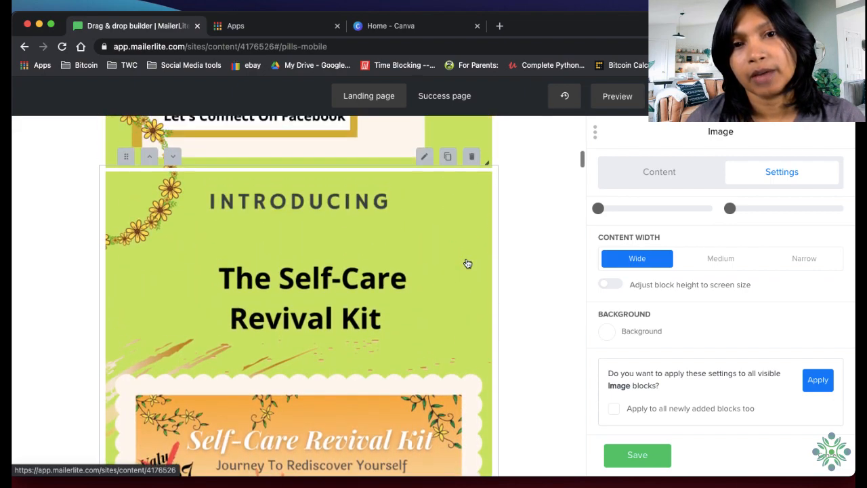
{"action": "scroll", "coordinate": [467, 263], "scroll_direction": "down", "scroll_amount": 5}
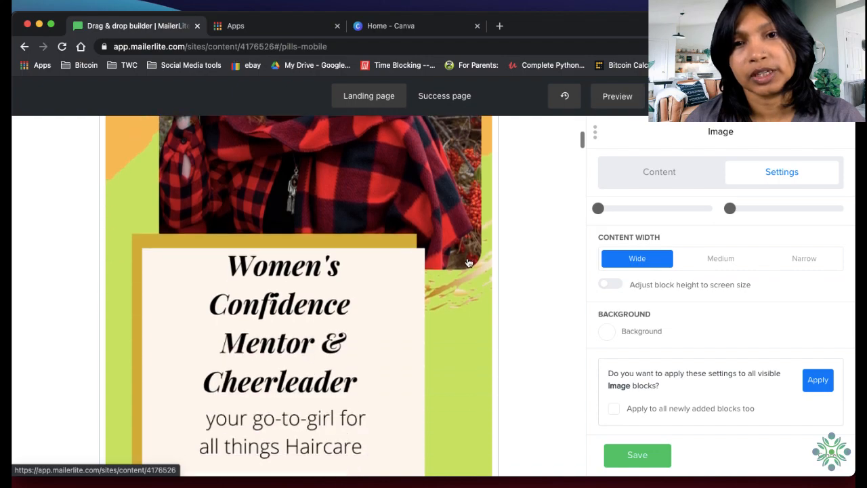
{"action": "scroll", "coordinate": [479, 332], "scroll_direction": "down", "scroll_amount": 15}
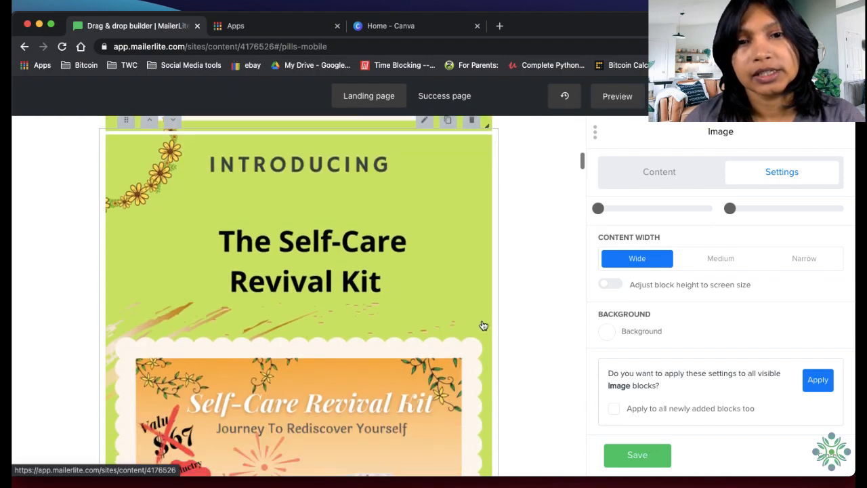
{"action": "scroll", "coordinate": [487, 322], "scroll_direction": "down", "scroll_amount": 6}
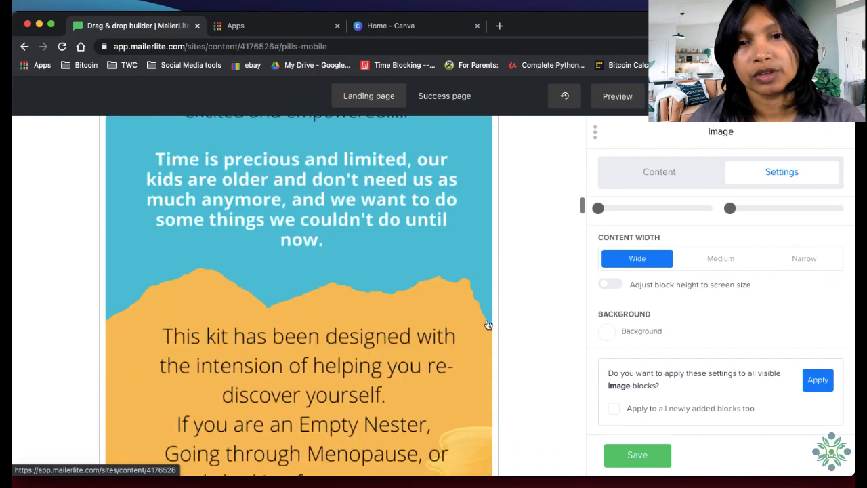
{"action": "scroll", "coordinate": [488, 326], "scroll_direction": "up", "scroll_amount": 6}
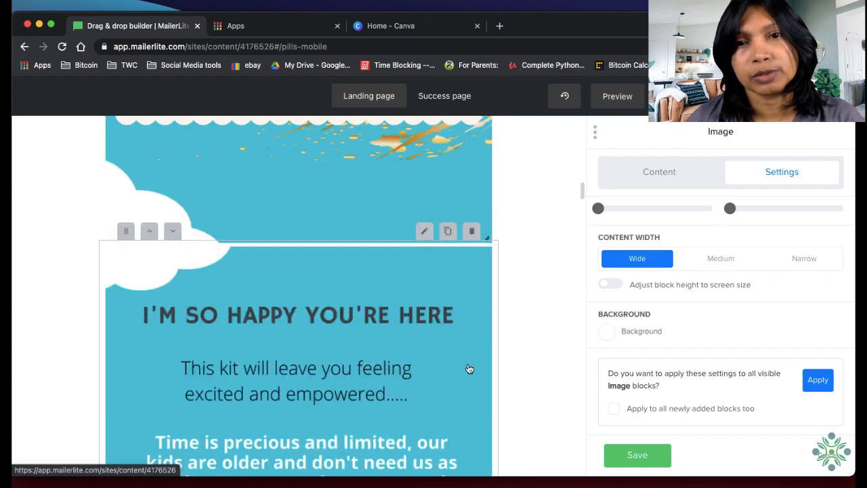
{"action": "scroll", "coordinate": [470, 368], "scroll_direction": "down", "scroll_amount": 5}
{"action": "scroll", "coordinate": [454, 332], "scroll_direction": "down", "scroll_amount": 15}
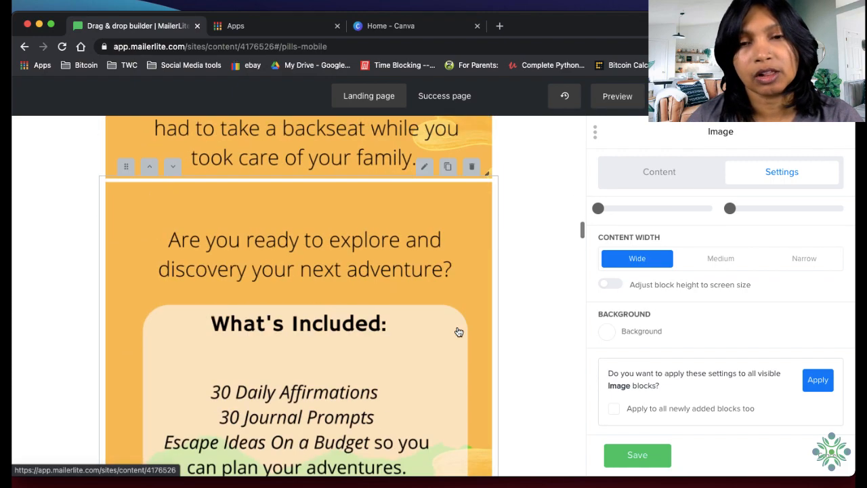
{"action": "scroll", "coordinate": [462, 331], "scroll_direction": "down", "scroll_amount": 15}
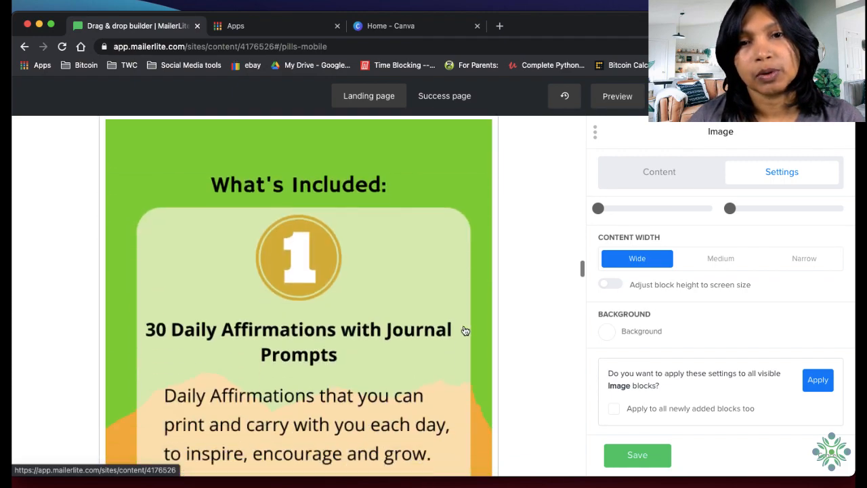
{"action": "scroll", "coordinate": [466, 330], "scroll_direction": "down", "scroll_amount": 8}
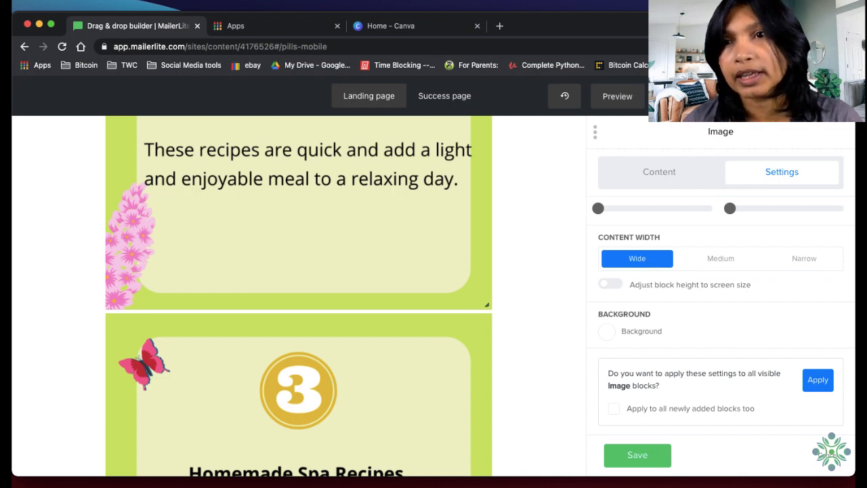
Switch to the Canva sales page design and look up the hex colour code of the green shape on page 1
{"action": "left_click", "coordinate": [113, 179]}
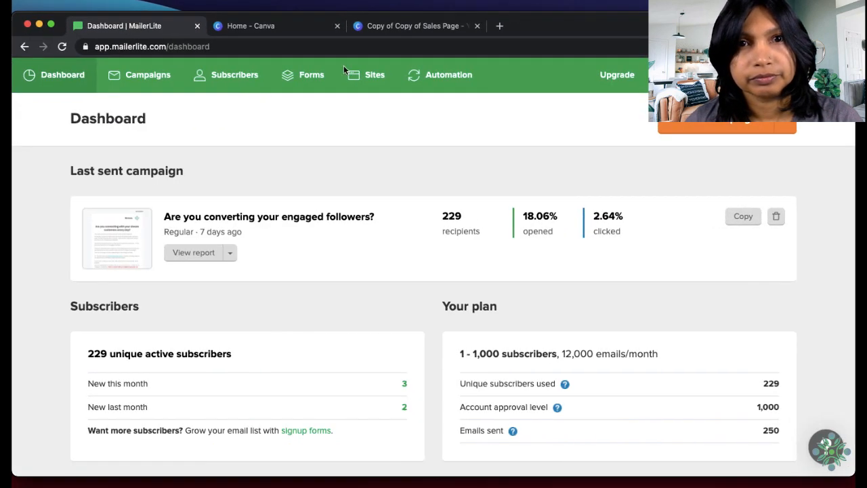
{"action": "left_click", "coordinate": [358, 27]}
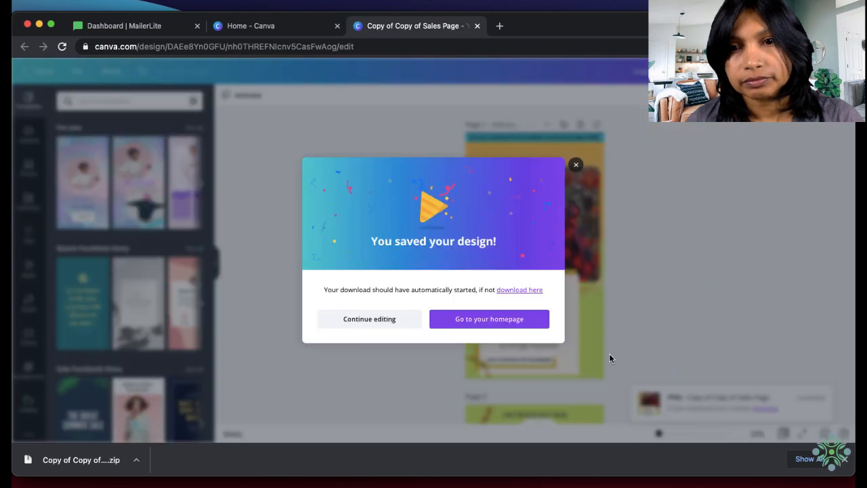
{"action": "left_click", "coordinate": [576, 164]}
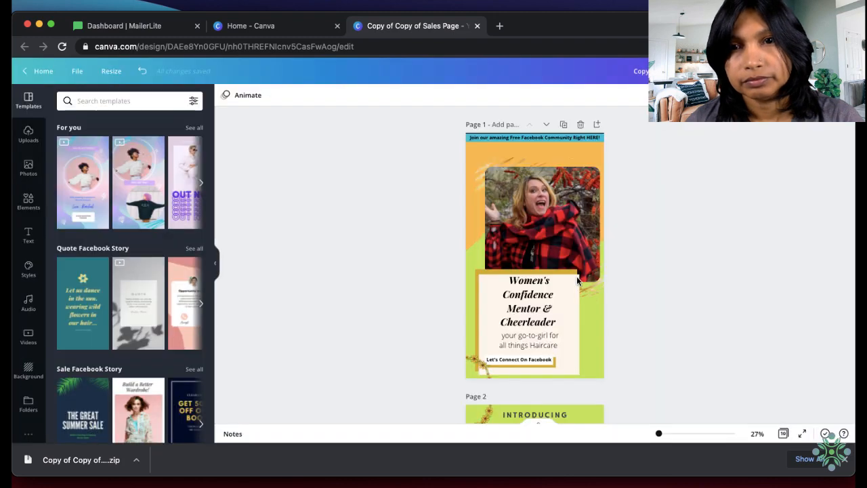
{"action": "left_click", "coordinate": [598, 360]}
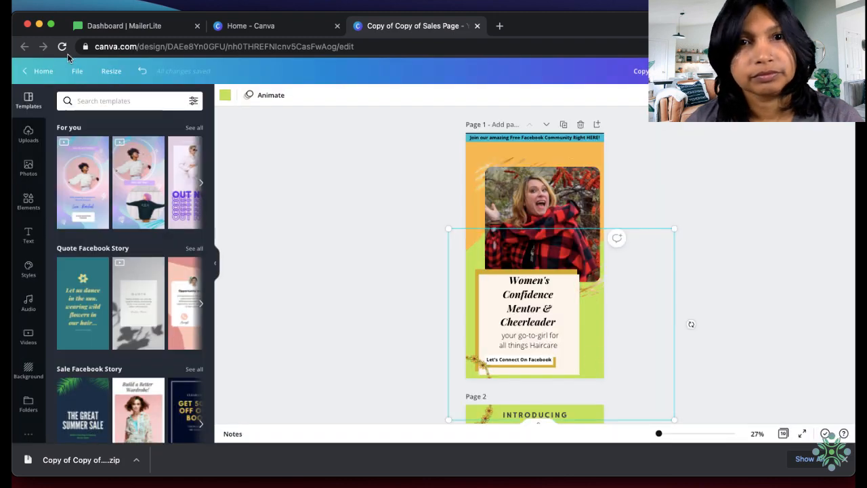
{"action": "left_click", "coordinate": [226, 97]}
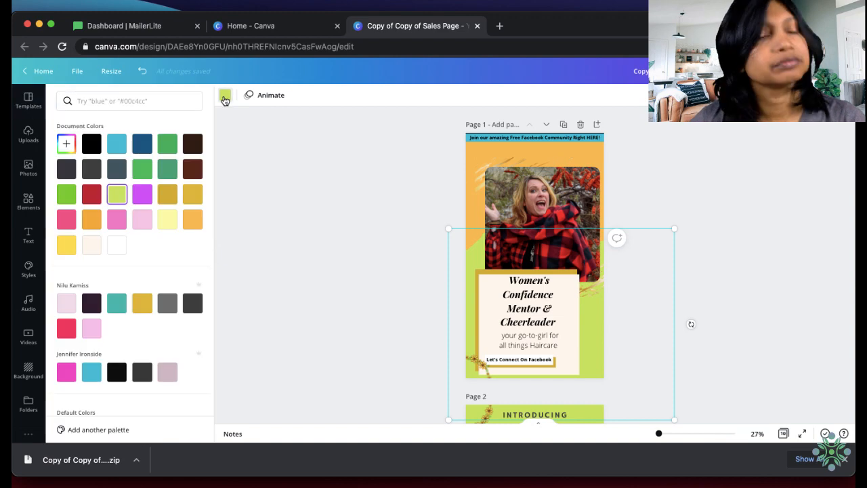
{"action": "left_click", "coordinate": [68, 148]}
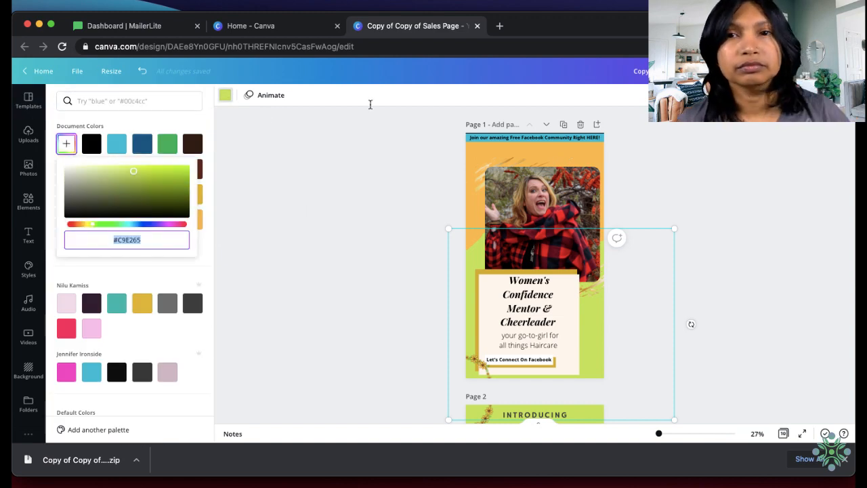
{"action": "left_click", "coordinate": [39, 24]}
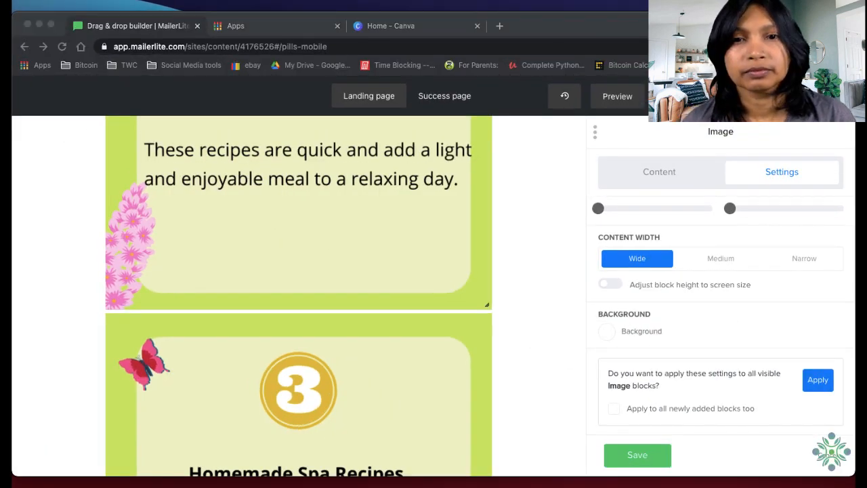
Return to the MailerLite builder and look at the first image block's background options
{"action": "left_click", "coordinate": [566, 411]}
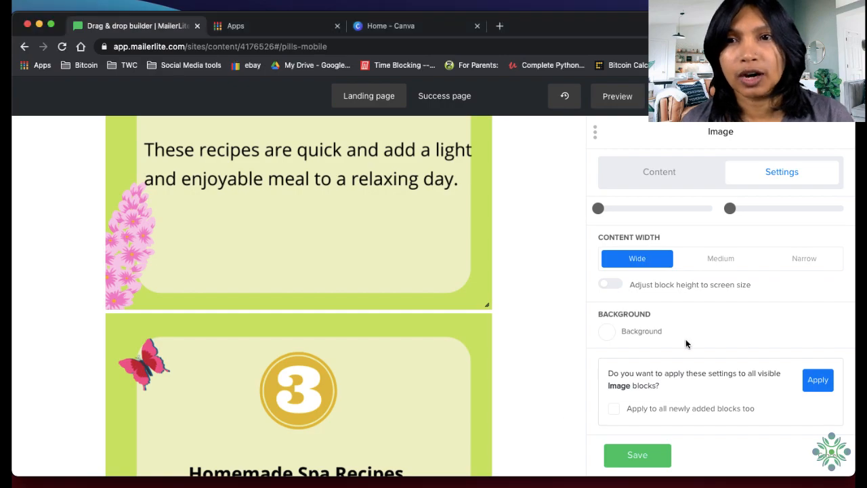
{"action": "scroll", "coordinate": [503, 267], "scroll_direction": "up", "scroll_amount": 15}
{"action": "scroll", "coordinate": [502, 270], "scroll_direction": "up", "scroll_amount": 15}
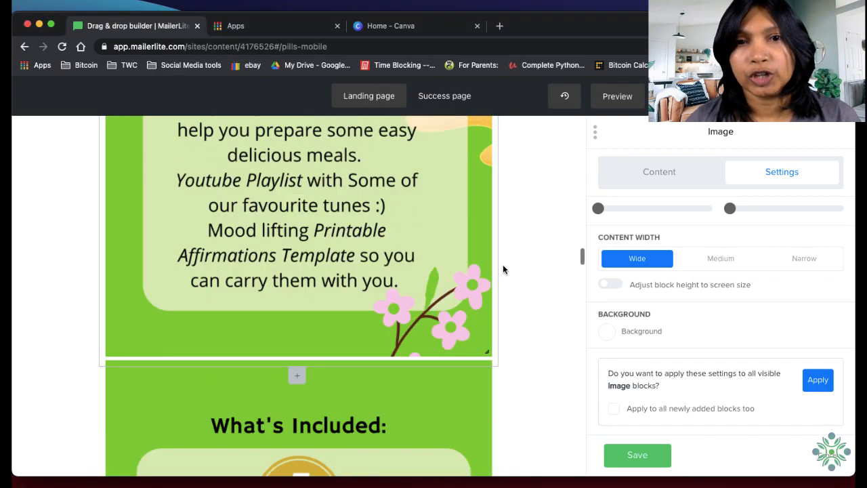
{"action": "scroll", "coordinate": [502, 279], "scroll_direction": "up", "scroll_amount": 5}
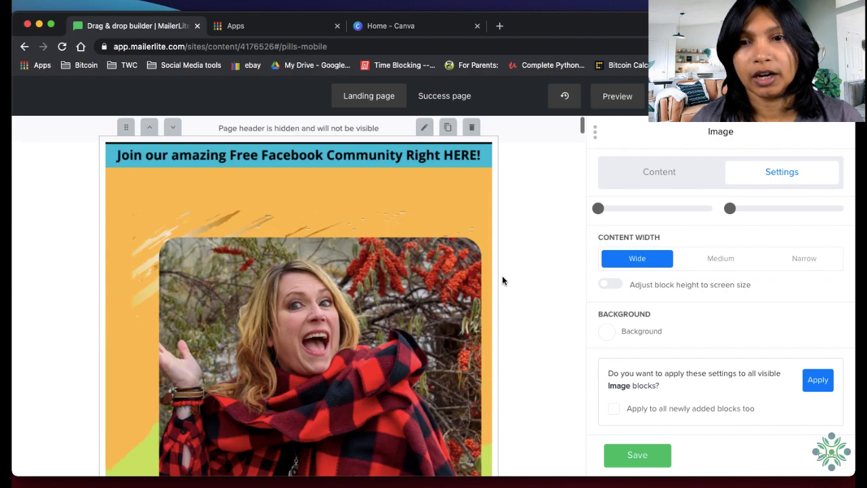
{"action": "scroll", "coordinate": [448, 308], "scroll_direction": "down", "scroll_amount": 5}
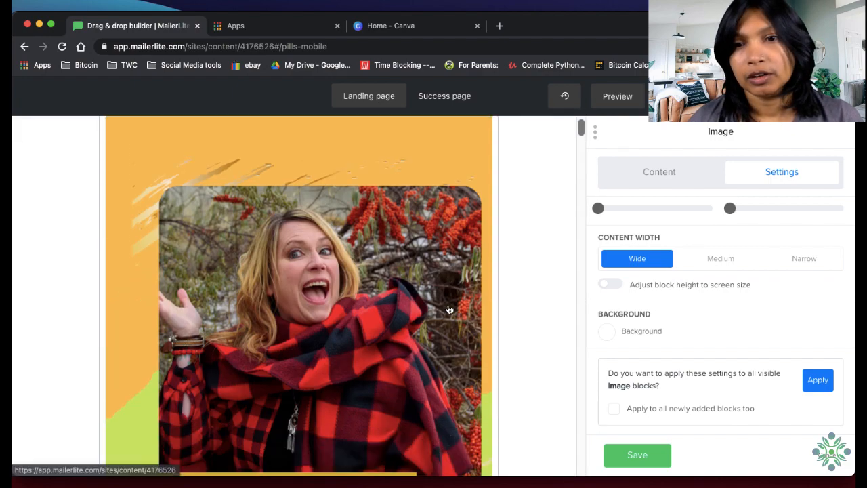
{"action": "scroll", "coordinate": [447, 307], "scroll_direction": "up", "scroll_amount": 5}
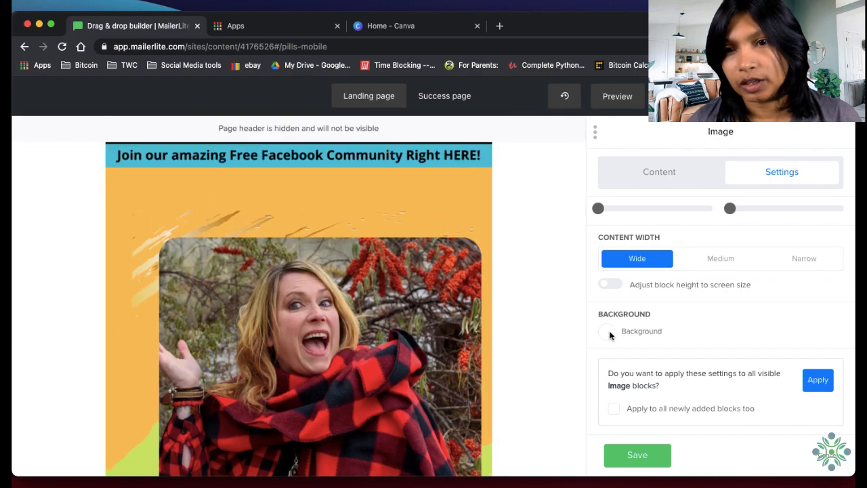
{"action": "left_click", "coordinate": [607, 335]}
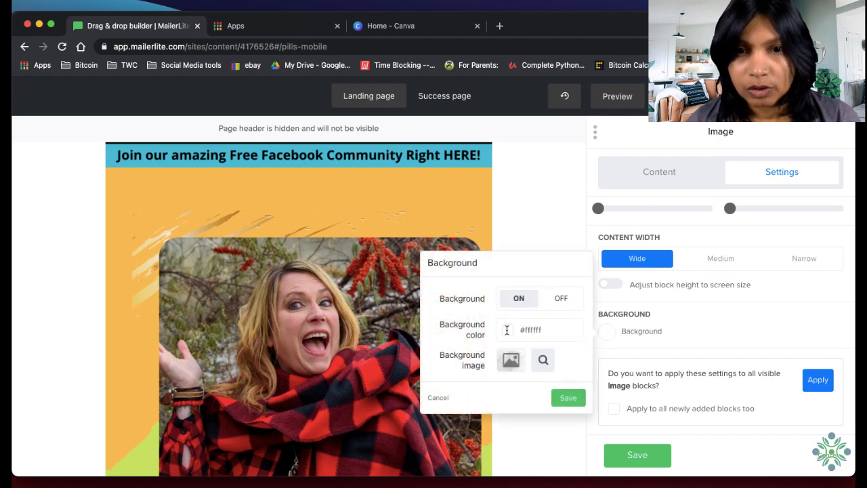
{"action": "left_click", "coordinate": [511, 214]}
Preview the top of the landing page in mobile and desktop views, comparing the side margins, and return to the builder
{"action": "left_click", "coordinate": [622, 106]}
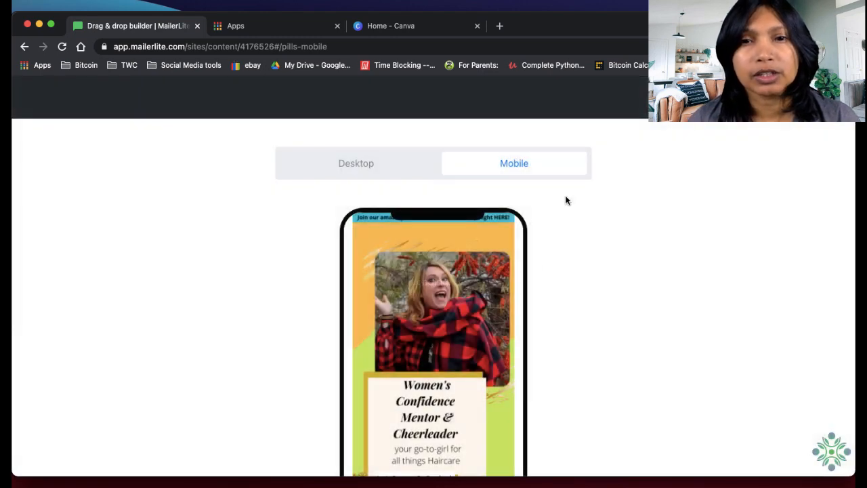
{"action": "scroll", "coordinate": [511, 318], "scroll_direction": "down", "scroll_amount": 2}
{"action": "scroll", "coordinate": [512, 319], "scroll_direction": "up", "scroll_amount": 2}
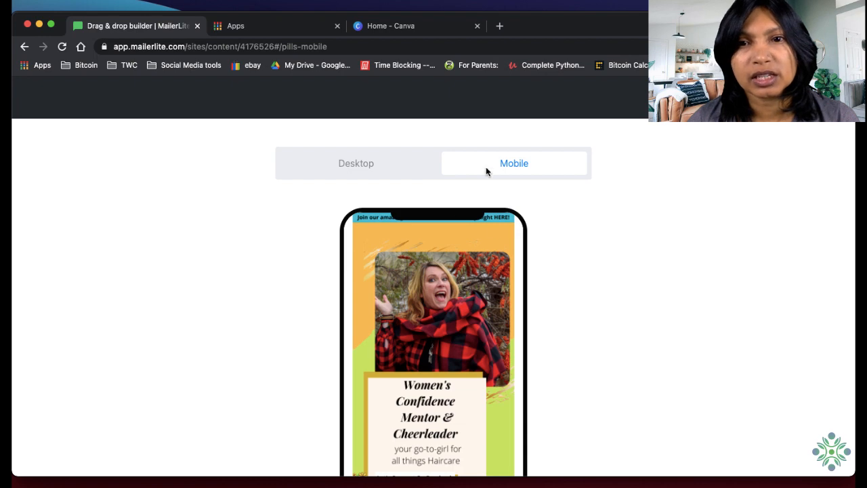
{"action": "left_click", "coordinate": [377, 168]}
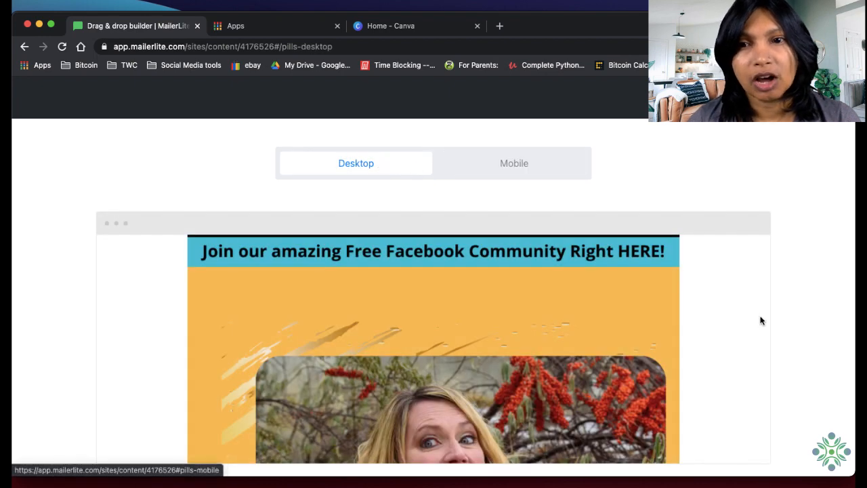
{"action": "scroll", "coordinate": [760, 320], "scroll_direction": "down", "scroll_amount": 3}
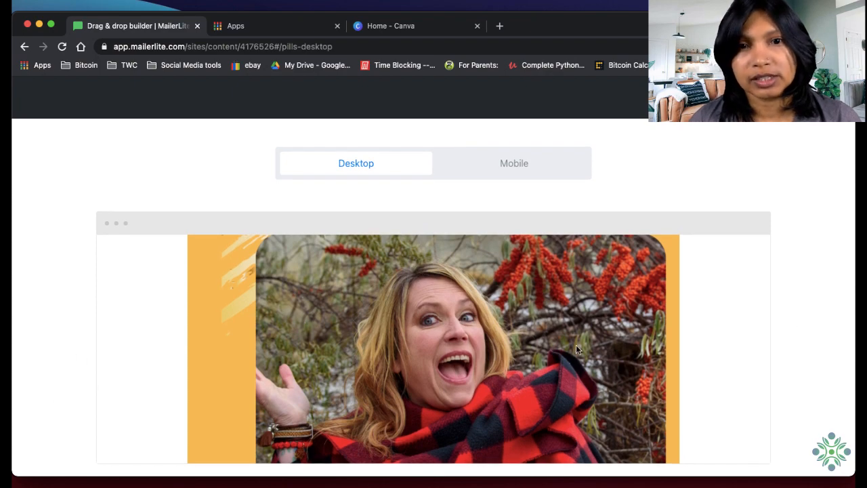
{"action": "scroll", "coordinate": [576, 348], "scroll_direction": "down", "scroll_amount": 5}
{"action": "scroll", "coordinate": [577, 349], "scroll_direction": "up", "scroll_amount": 6}
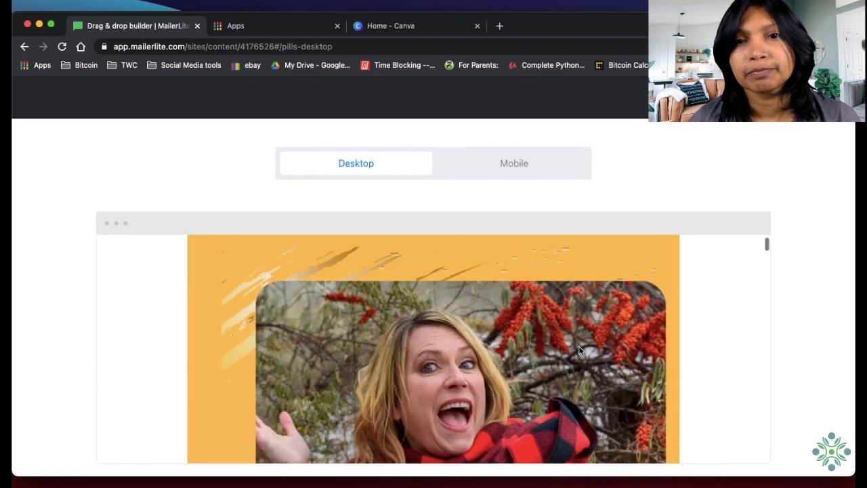
{"action": "scroll", "coordinate": [578, 346], "scroll_direction": "up", "scroll_amount": 2}
{"action": "left_click", "coordinate": [507, 166]}
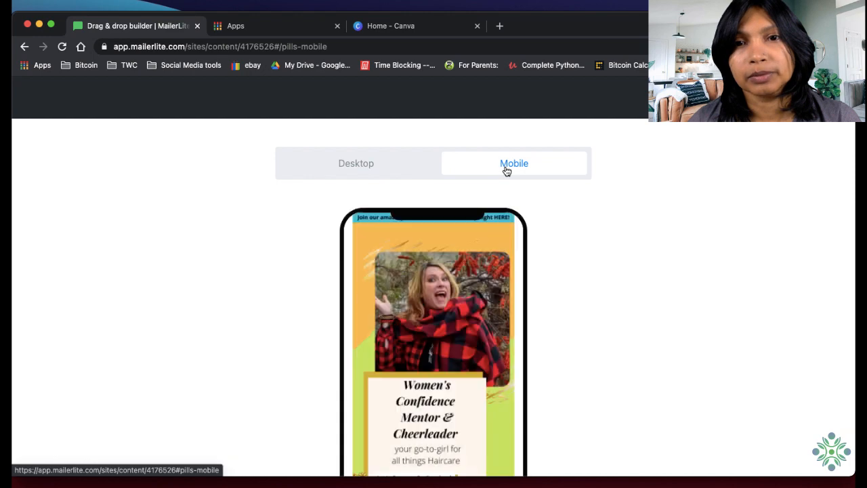
{"action": "left_click", "coordinate": [694, 114]}
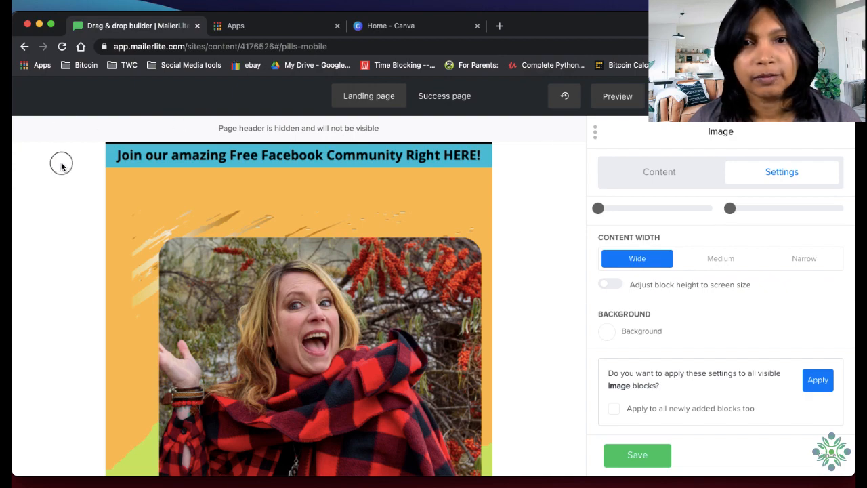
Set the first image block's background color to the copied green, #C9E265
{"action": "scroll", "coordinate": [533, 270], "scroll_direction": "down", "scroll_amount": 10}
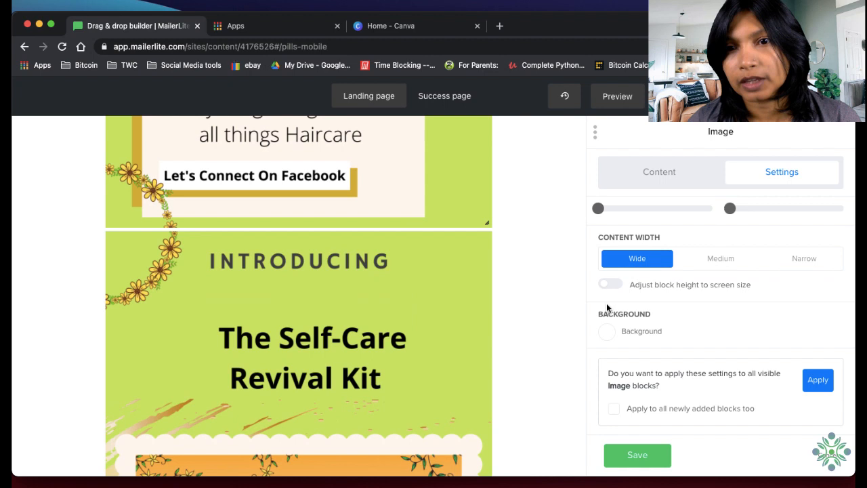
{"action": "left_click", "coordinate": [607, 341]}
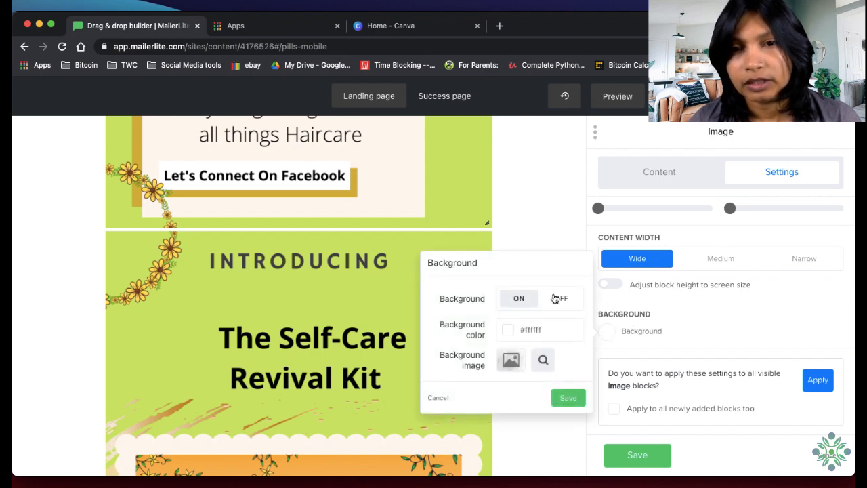
{"action": "left_click", "coordinate": [507, 331]}
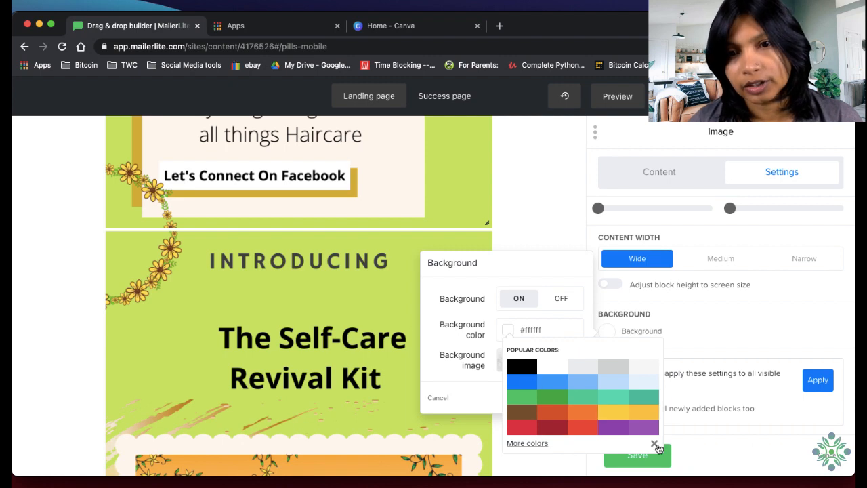
{"action": "left_click", "coordinate": [520, 445]}
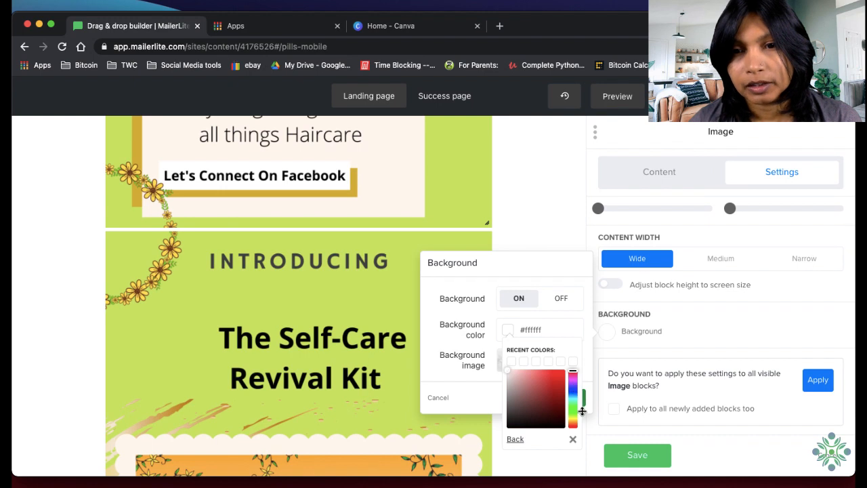
{"action": "left_click", "coordinate": [558, 326]}
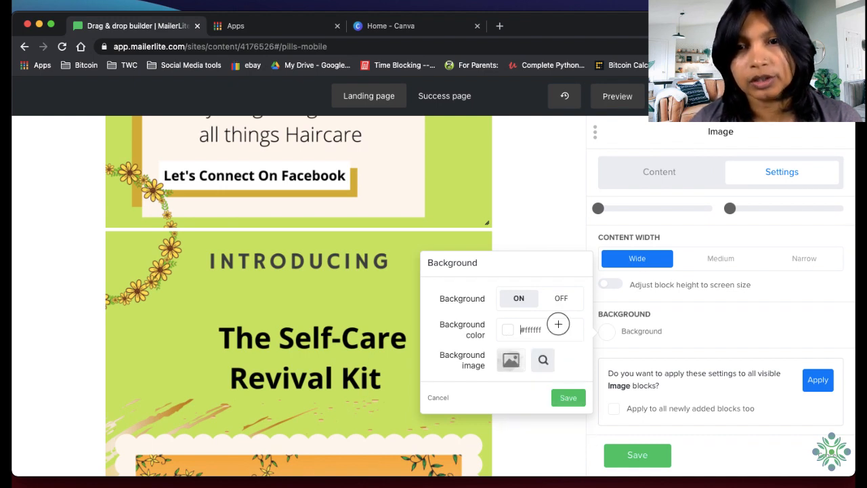
{"action": "left_click_drag", "start_coordinate": [558, 327], "coordinate": [506, 328]}
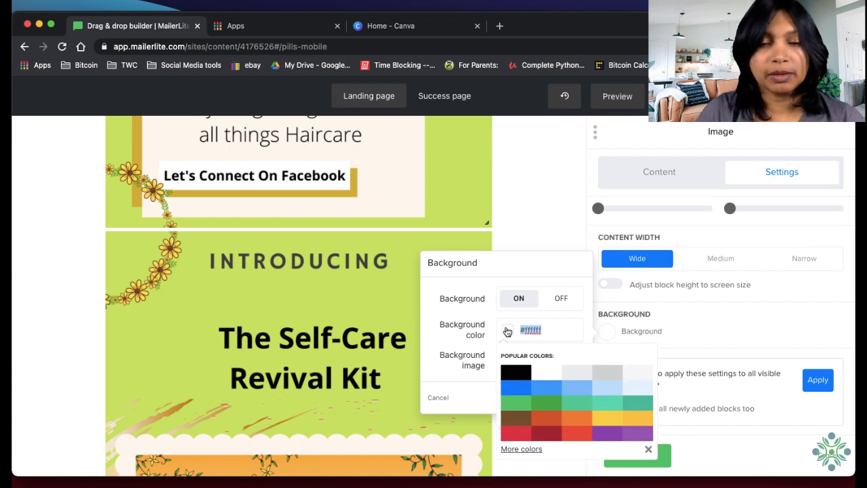
{"action": "type", "text": "#C9E265"}
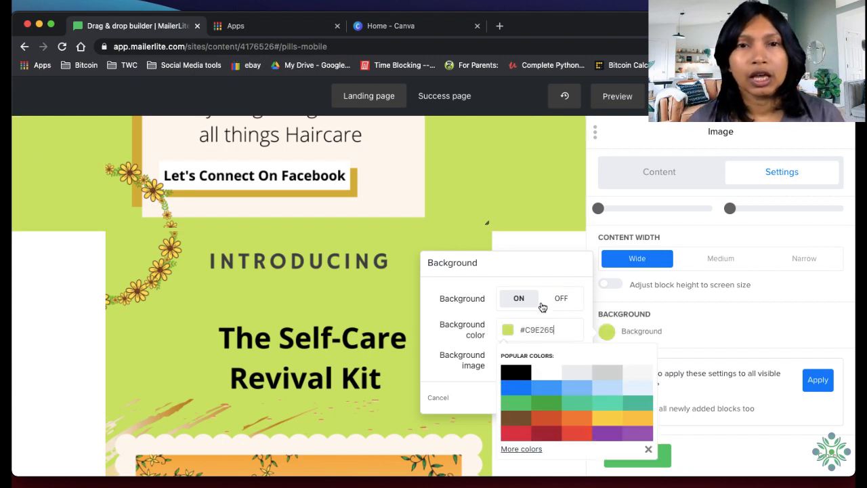
Examine the first image's green background and its join with "Introducing", plus the joins down to "I'm So Happy You're Here"
{"action": "scroll", "coordinate": [552, 194], "scroll_direction": "up", "scroll_amount": 15}
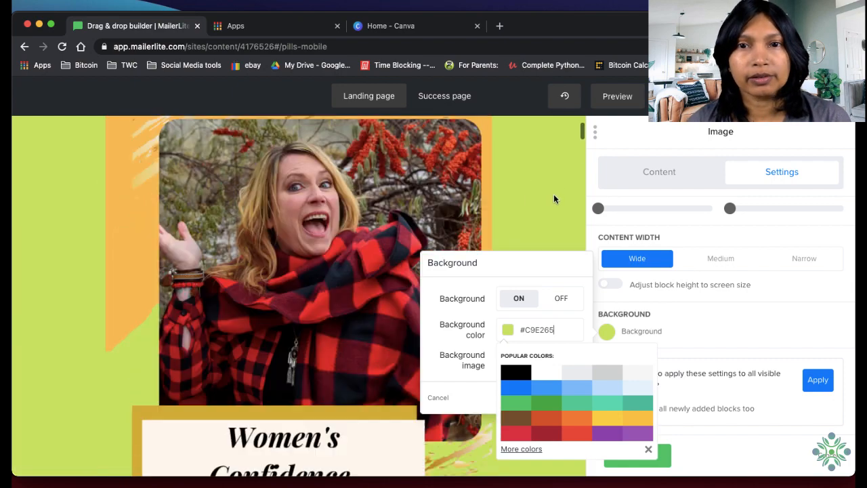
{"action": "scroll", "coordinate": [554, 198], "scroll_direction": "down", "scroll_amount": 15}
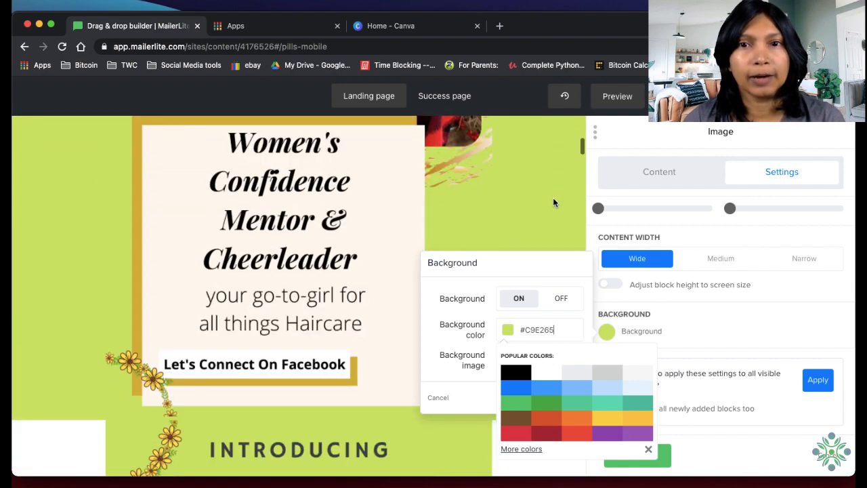
{"action": "scroll", "coordinate": [554, 198], "scroll_direction": "up", "scroll_amount": 15}
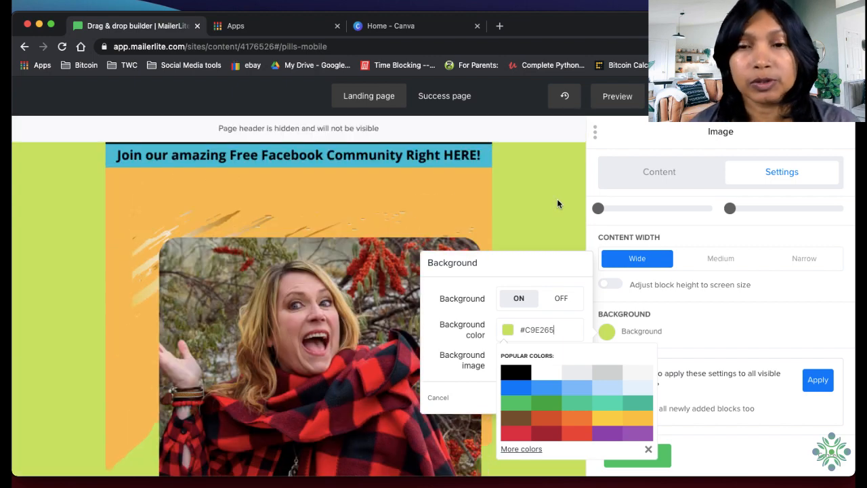
{"action": "scroll", "coordinate": [558, 199], "scroll_direction": "down", "scroll_amount": 5}
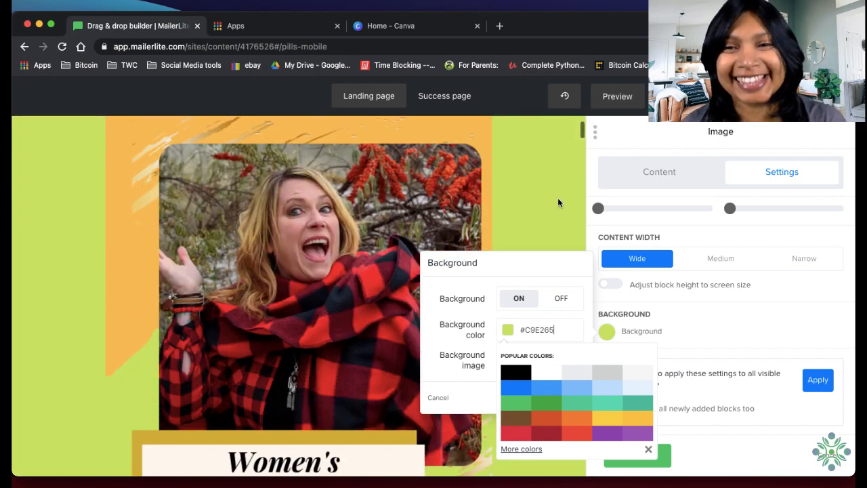
{"action": "scroll", "coordinate": [562, 202], "scroll_direction": "down", "scroll_amount": 3}
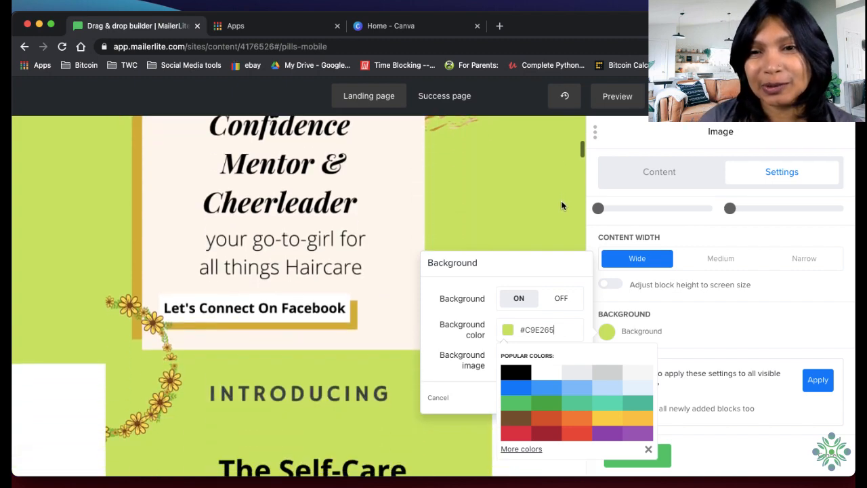
{"action": "left_click", "coordinate": [562, 275]}
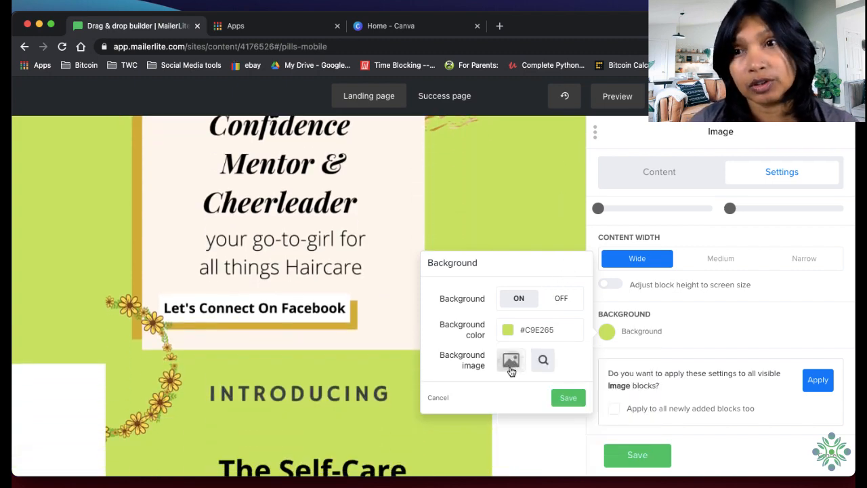
{"action": "scroll", "coordinate": [51, 213], "scroll_direction": "up", "scroll_amount": 10}
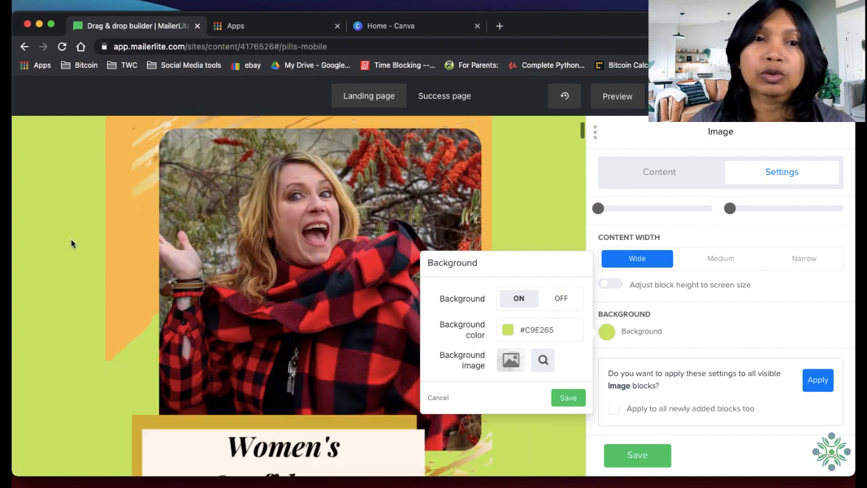
{"action": "scroll", "coordinate": [73, 242], "scroll_direction": "down", "scroll_amount": 1}
{"action": "scroll", "coordinate": [75, 243], "scroll_direction": "down", "scroll_amount": 10}
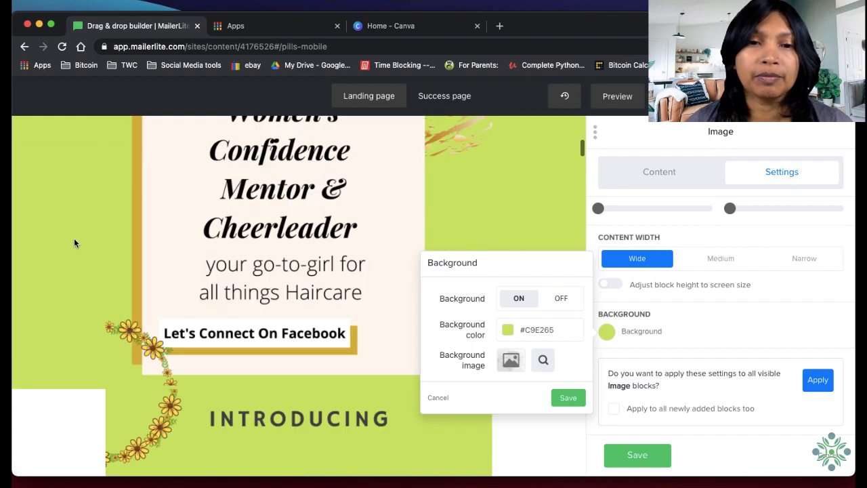
{"action": "scroll", "coordinate": [74, 246], "scroll_direction": "up", "scroll_amount": 5}
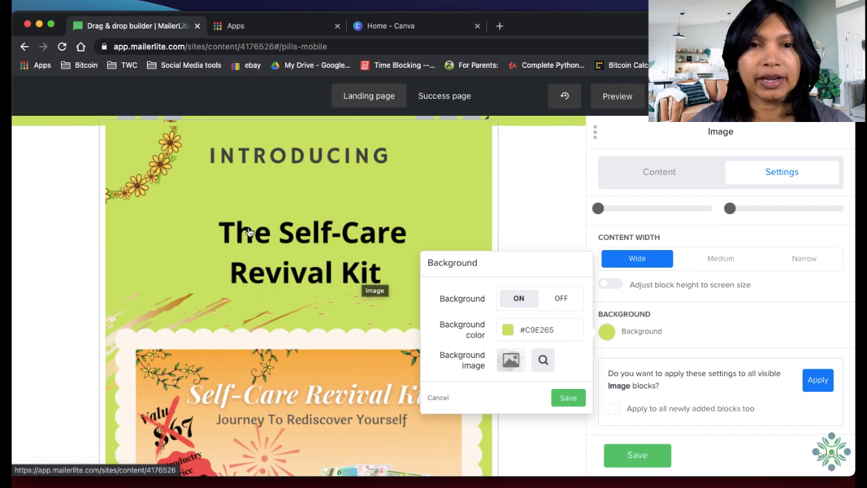
{"action": "scroll", "coordinate": [156, 262], "scroll_direction": "down", "scroll_amount": 5}
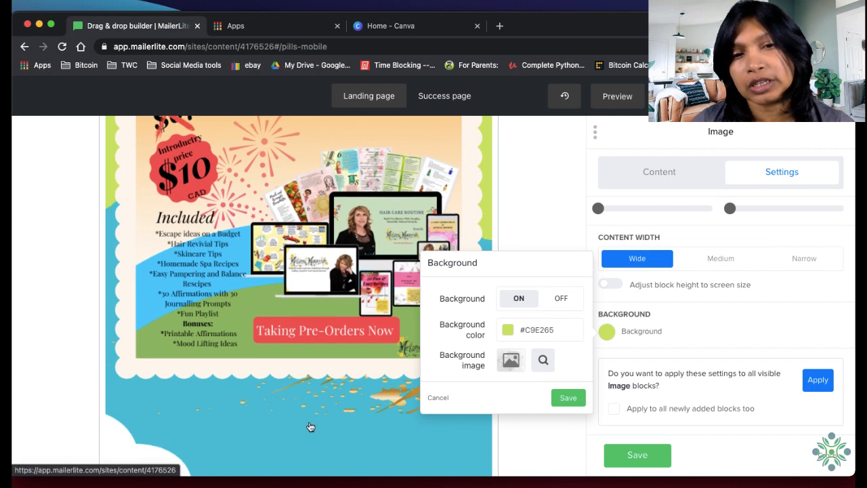
{"action": "scroll", "coordinate": [311, 425], "scroll_direction": "down", "scroll_amount": 4}
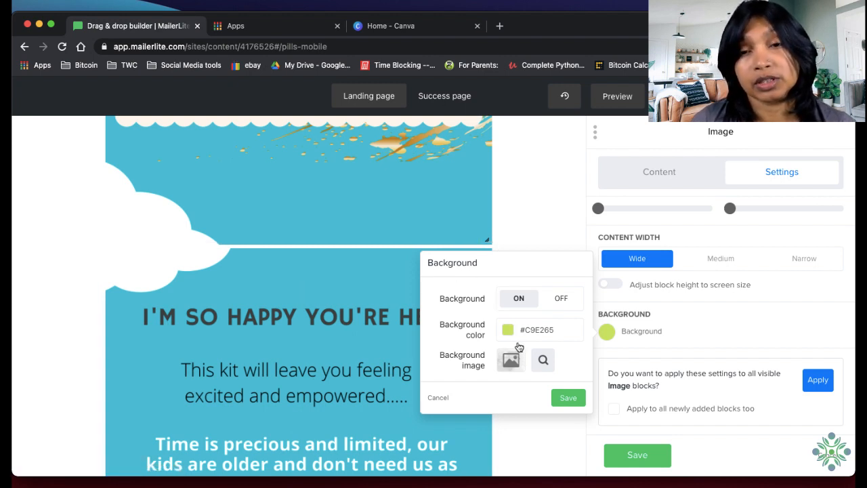
Save the green background and apply the first block's settings to all visible Image blocks, checking the images down the page
{"action": "left_click", "coordinate": [574, 400]}
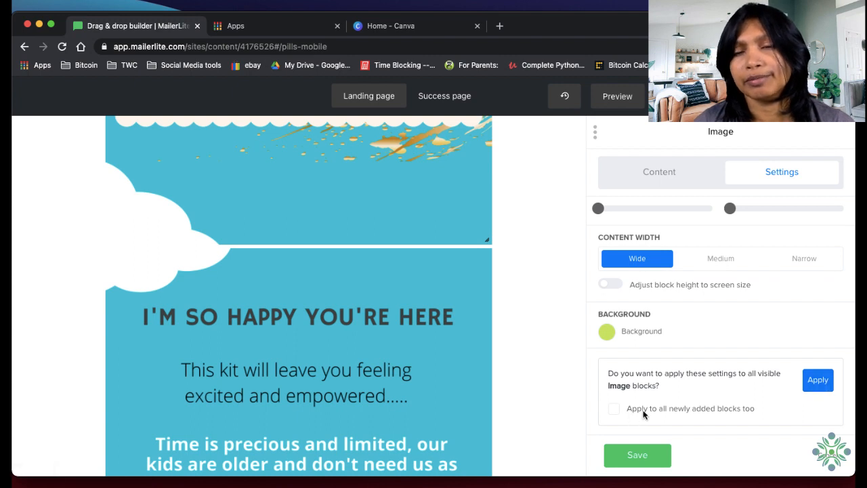
{"action": "left_click", "coordinate": [814, 384]}
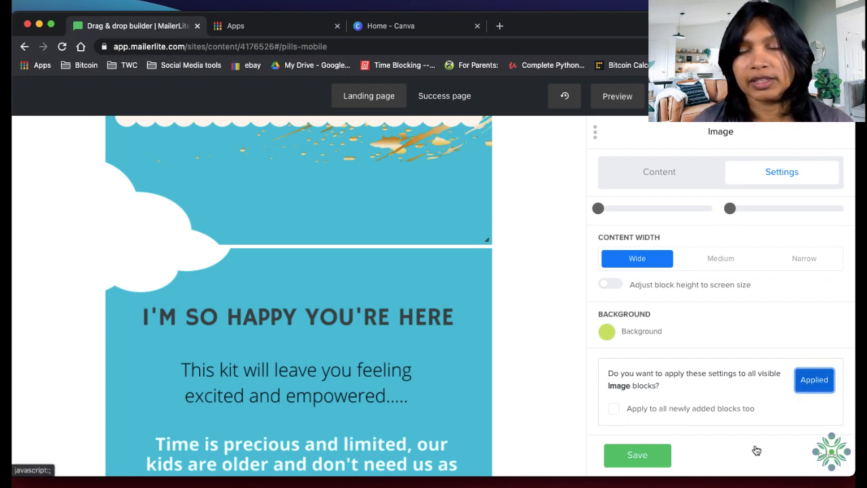
{"action": "scroll", "coordinate": [408, 331], "scroll_direction": "up", "scroll_amount": 10}
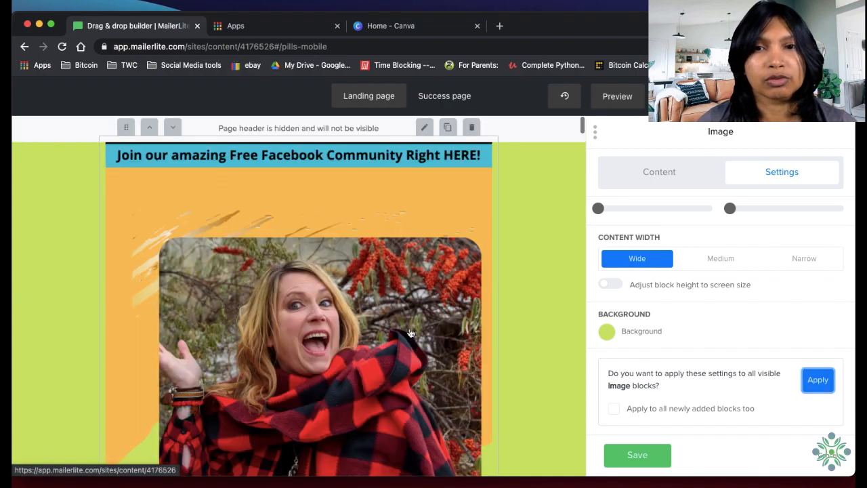
{"action": "scroll", "coordinate": [420, 291], "scroll_direction": "down", "scroll_amount": 5}
{"action": "scroll", "coordinate": [422, 288], "scroll_direction": "down", "scroll_amount": 15}
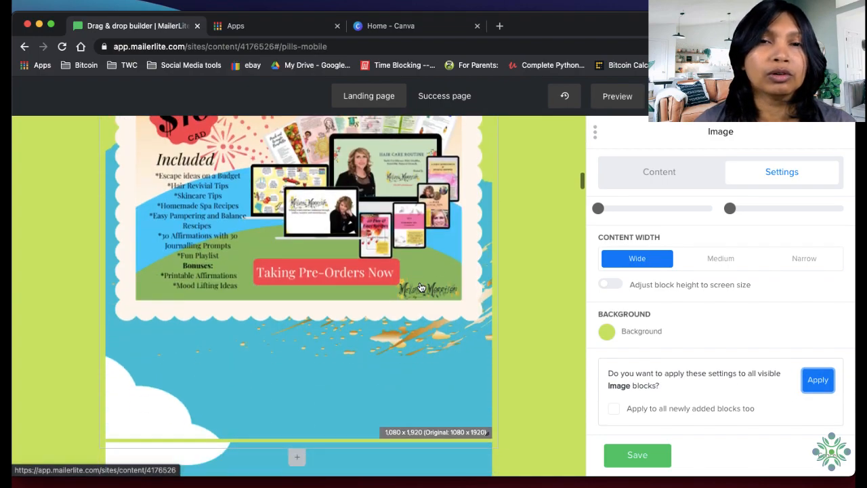
Check the joins up to the "Introducing" section and save the Image block settings applied across the page
{"action": "scroll", "coordinate": [420, 288], "scroll_direction": "up", "scroll_amount": 8}
{"action": "scroll", "coordinate": [421, 288], "scroll_direction": "up", "scroll_amount": 10}
{"action": "scroll", "coordinate": [424, 288], "scroll_direction": "down", "scroll_amount": 6}
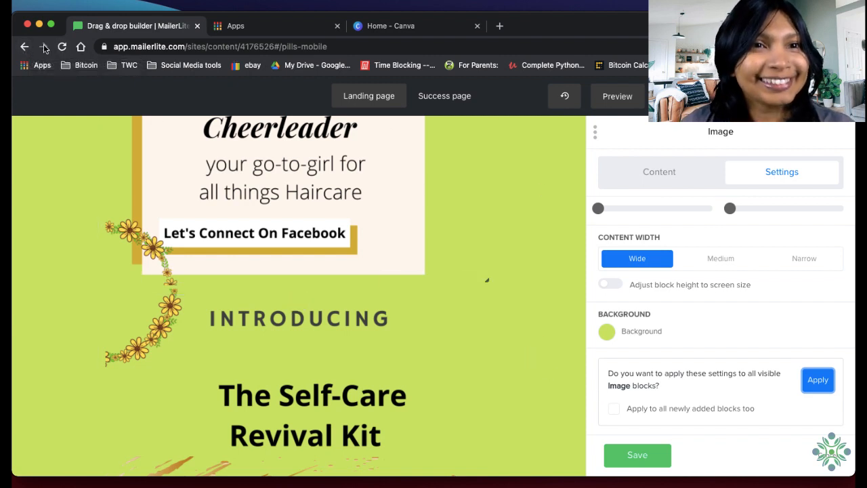
{"action": "left_click", "coordinate": [637, 455]}
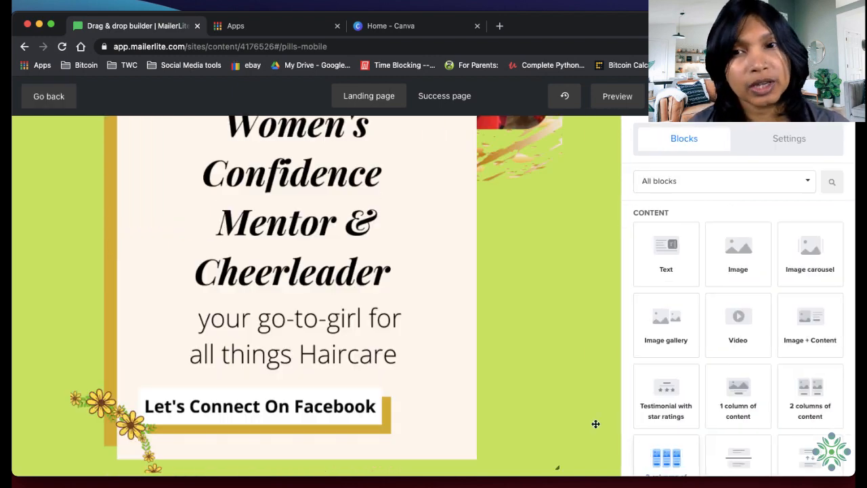
Examine the first image from the "Join our amazing Free Facebook Community" banner down to "Let's Connect On Facebook"
{"action": "scroll", "coordinate": [569, 400], "scroll_direction": "up", "scroll_amount": 8}
{"action": "scroll", "coordinate": [569, 399], "scroll_direction": "down", "scroll_amount": 6}
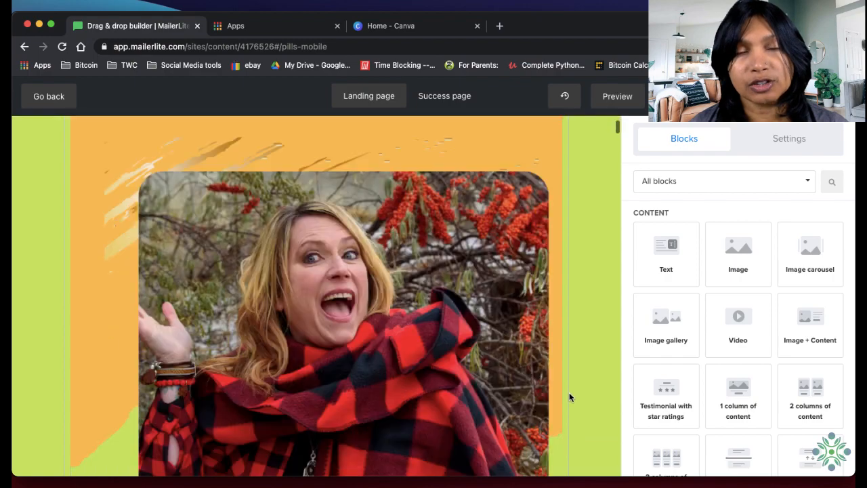
{"action": "scroll", "coordinate": [574, 402], "scroll_direction": "down", "scroll_amount": 10}
{"action": "scroll", "coordinate": [574, 403], "scroll_direction": "up", "scroll_amount": 12}
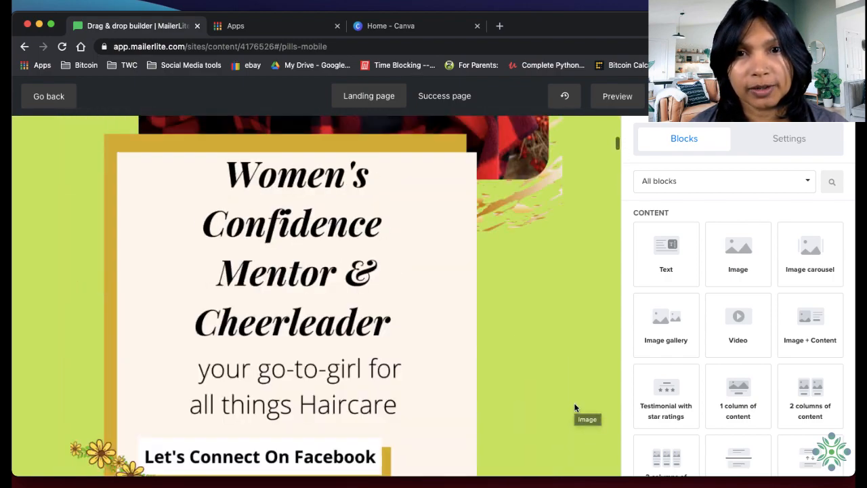
{"action": "scroll", "coordinate": [574, 407], "scroll_direction": "up", "scroll_amount": 4}
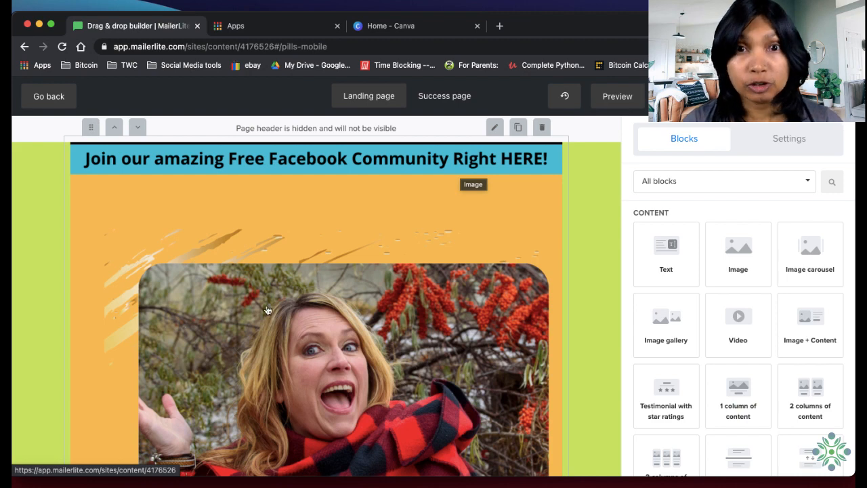
{"action": "scroll", "coordinate": [335, 315], "scroll_direction": "down", "scroll_amount": 1}
{"action": "scroll", "coordinate": [339, 321], "scroll_direction": "up", "scroll_amount": 1}
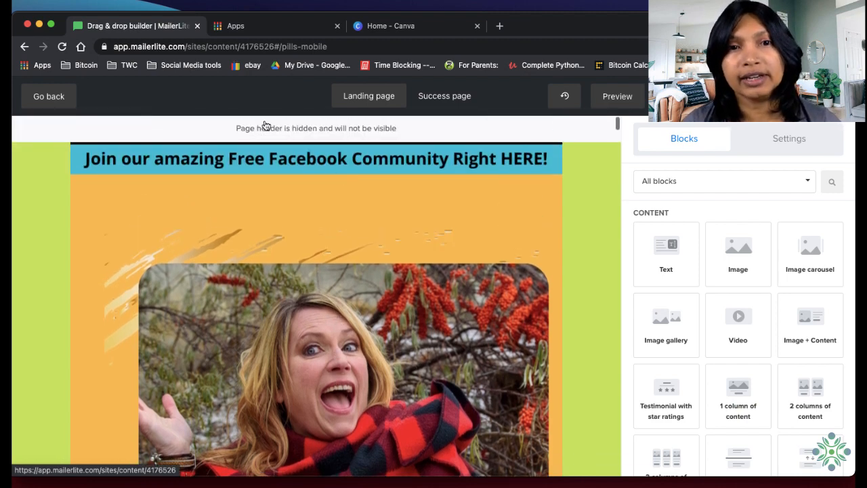
{"action": "scroll", "coordinate": [468, 291], "scroll_direction": "down", "scroll_amount": 10}
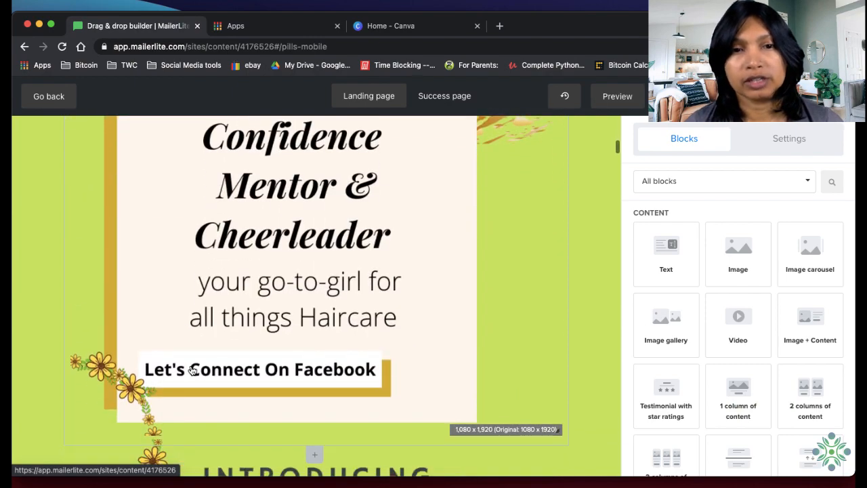
{"action": "scroll", "coordinate": [345, 352], "scroll_direction": "up", "scroll_amount": 10}
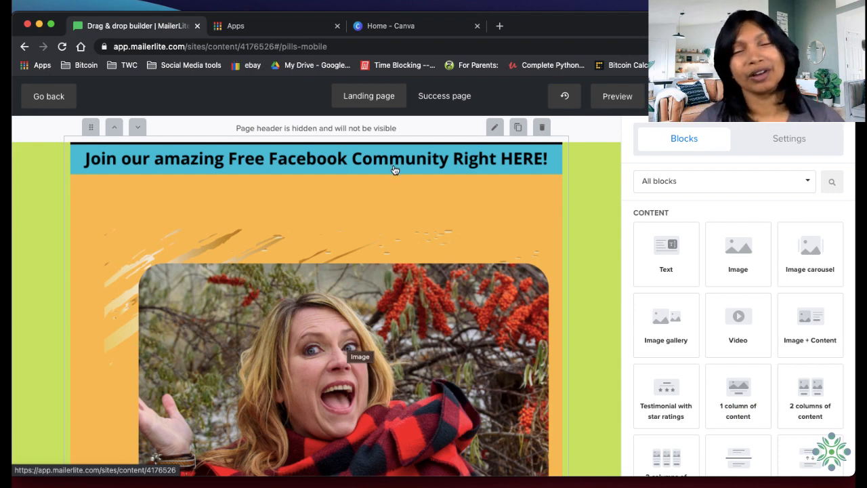
Open the first image block for editing, switch to Facebook, and copy the Haircare Routine group's web address
{"action": "left_click", "coordinate": [429, 155]}
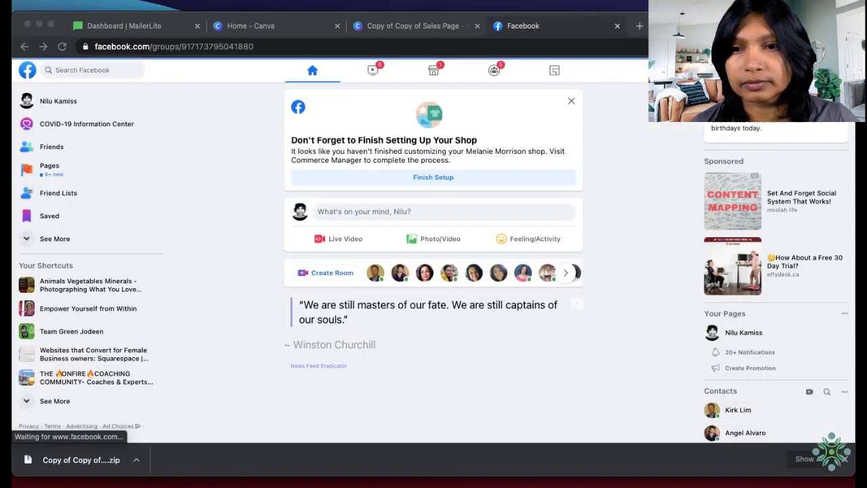
{"action": "left_click", "coordinate": [844, 459]}
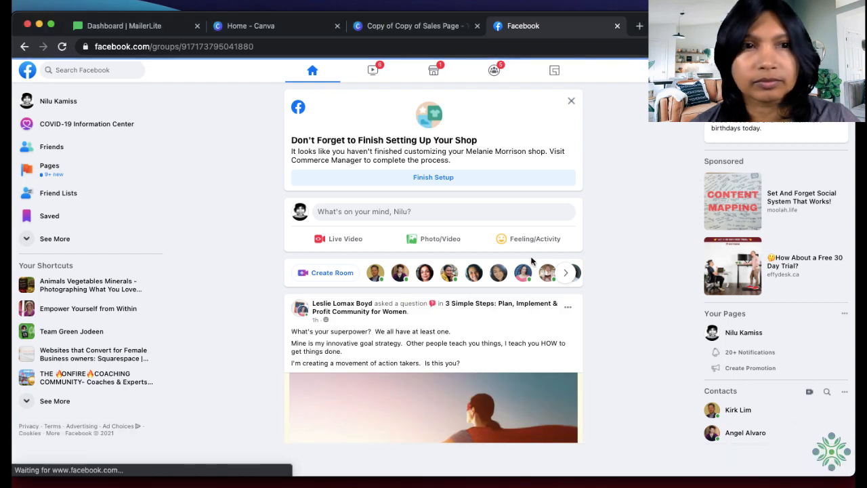
{"action": "left_click", "coordinate": [106, 72]}
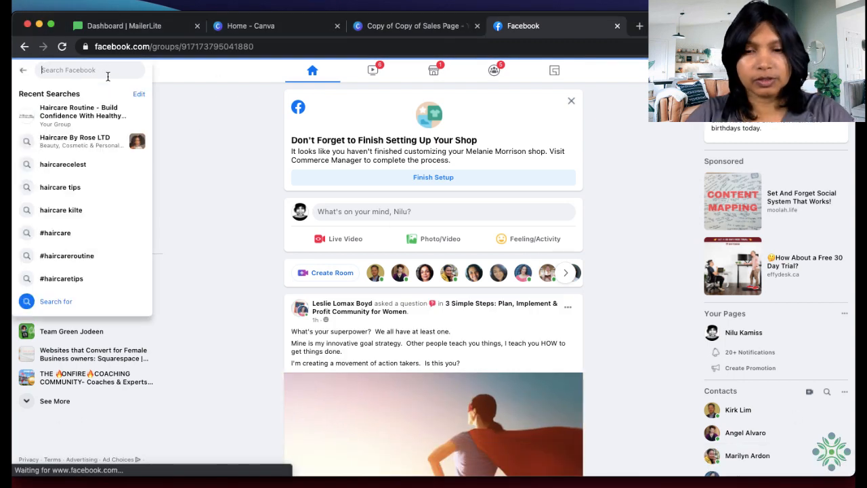
{"action": "left_click", "coordinate": [99, 121]}
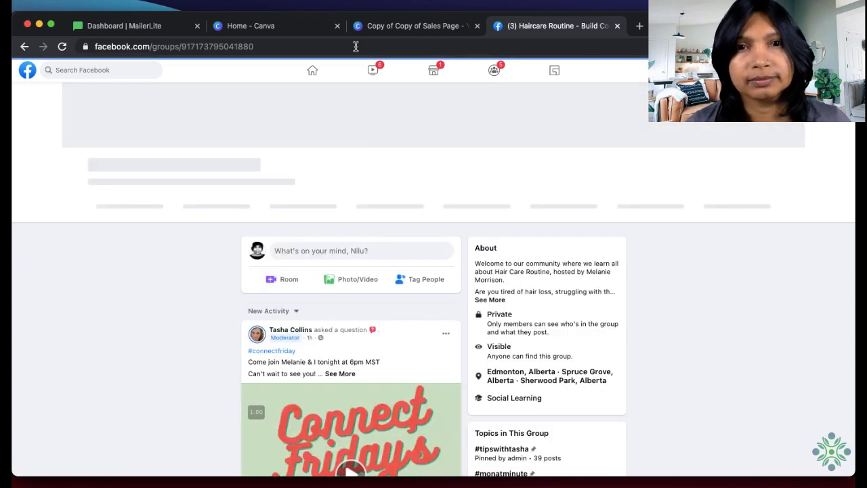
{"action": "left_click", "coordinate": [356, 46]}
{"action": "key", "text": "super+c"}
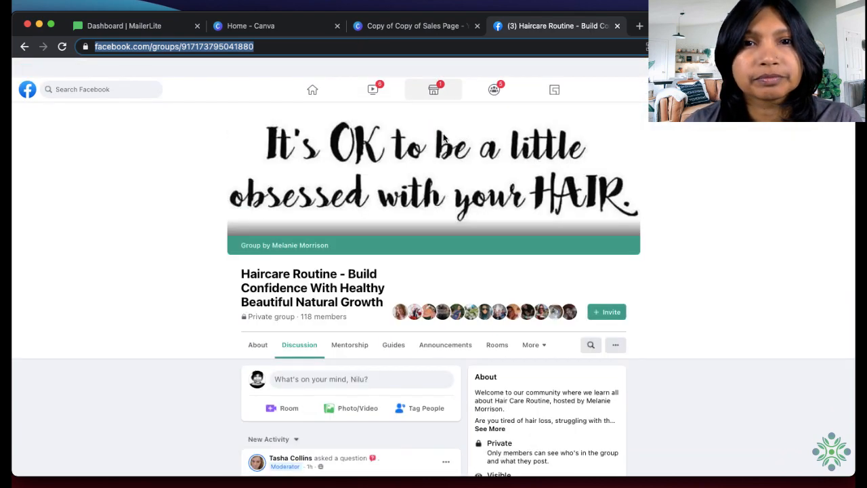
Return to MailerLite and link the first image to the copied Facebook group address, set to open in a new tab
{"action": "left_click", "coordinate": [161, 31]}
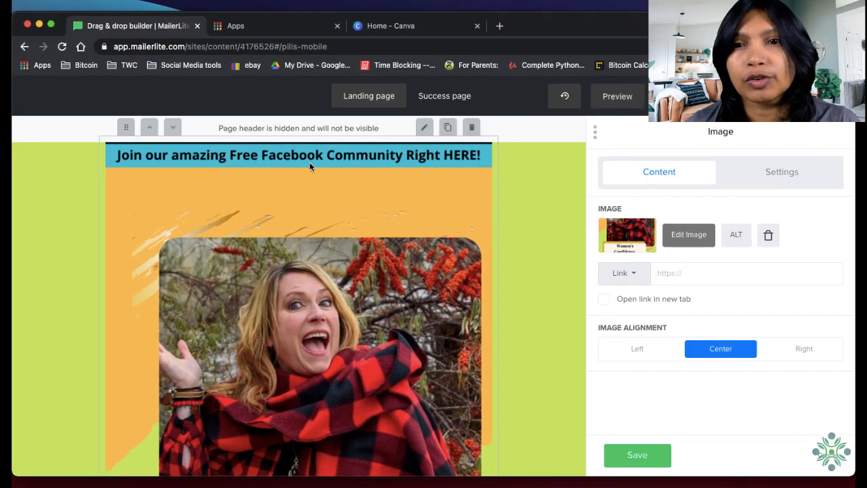
{"action": "scroll", "coordinate": [584, 323], "scroll_direction": "down", "scroll_amount": 1}
{"action": "scroll", "coordinate": [584, 323], "scroll_direction": "up", "scroll_amount": 1}
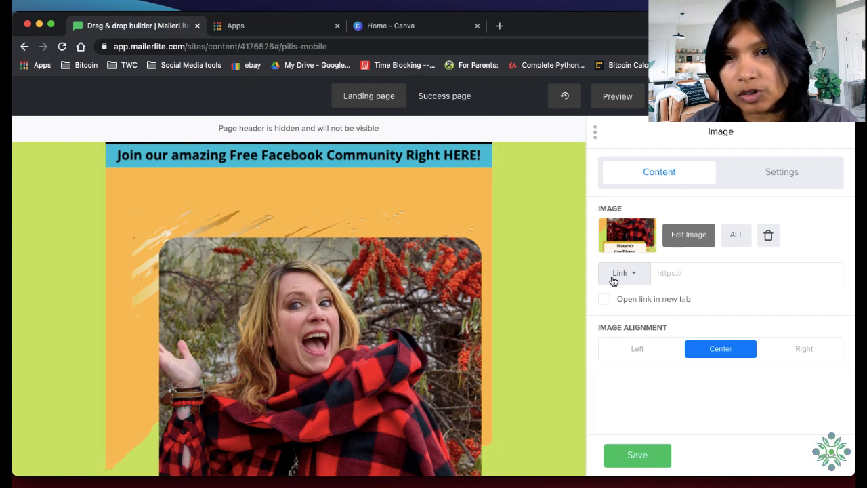
{"action": "left_click", "coordinate": [665, 272]}
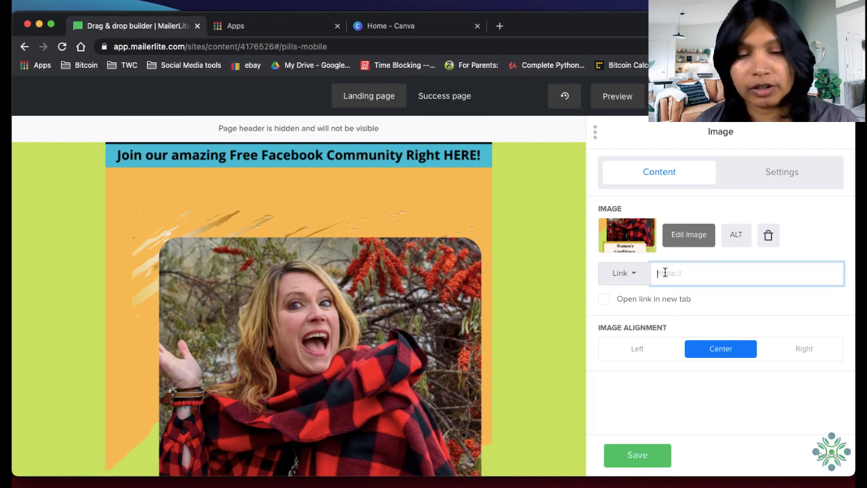
{"action": "key", "text": "super+v"}
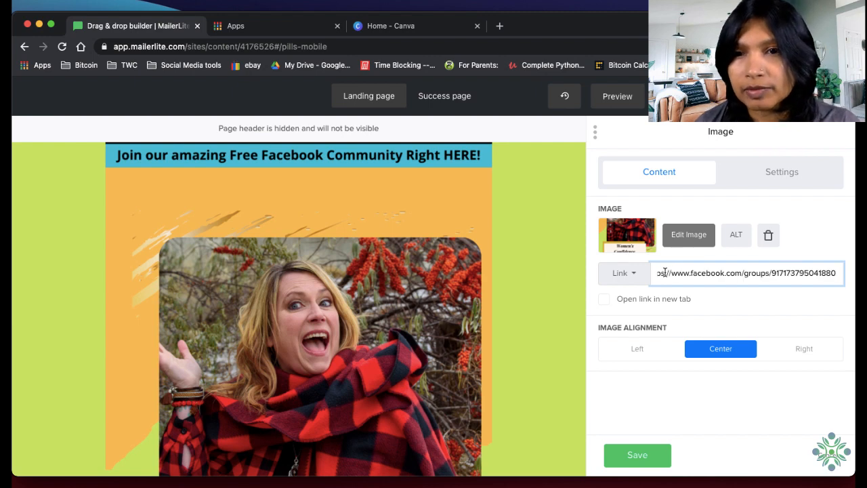
{"action": "left_click", "coordinate": [604, 301]}
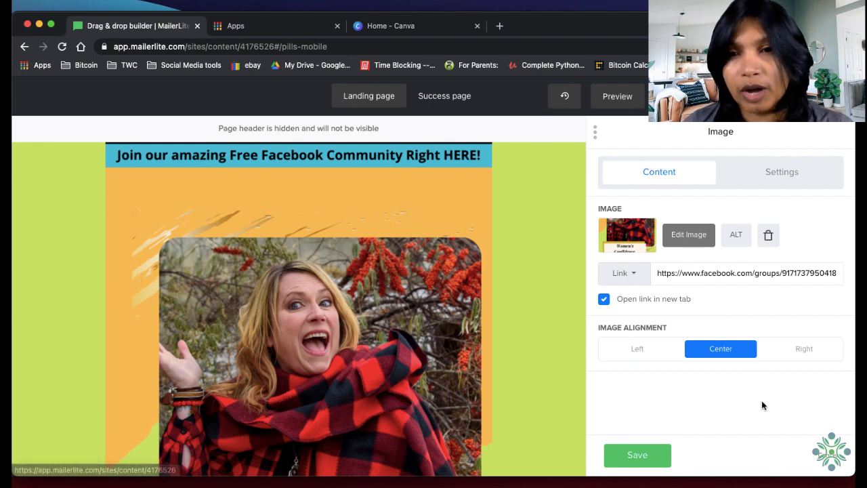
Try left alignment for the first image, set it back to Center, and save the block
{"action": "left_click", "coordinate": [646, 355]}
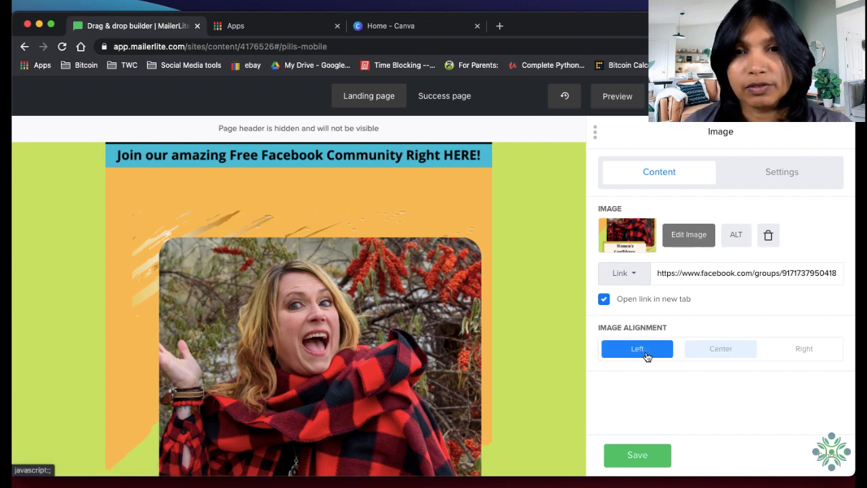
{"action": "left_click", "coordinate": [726, 357]}
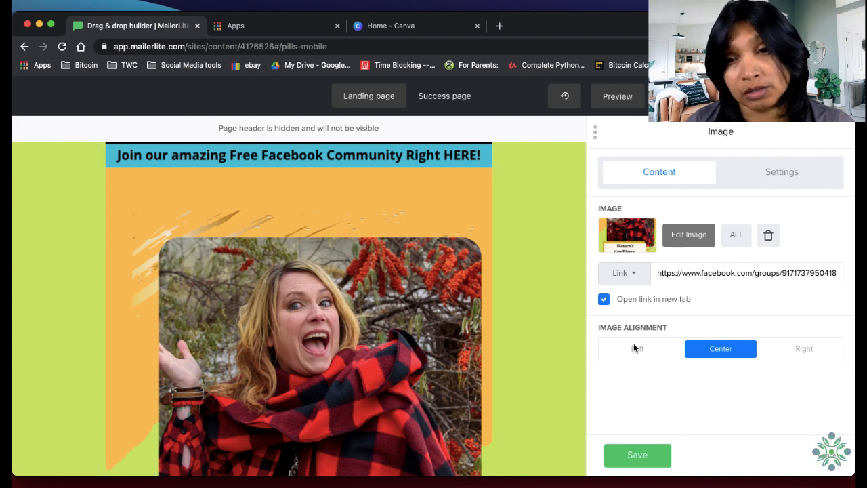
{"action": "left_click", "coordinate": [637, 455]}
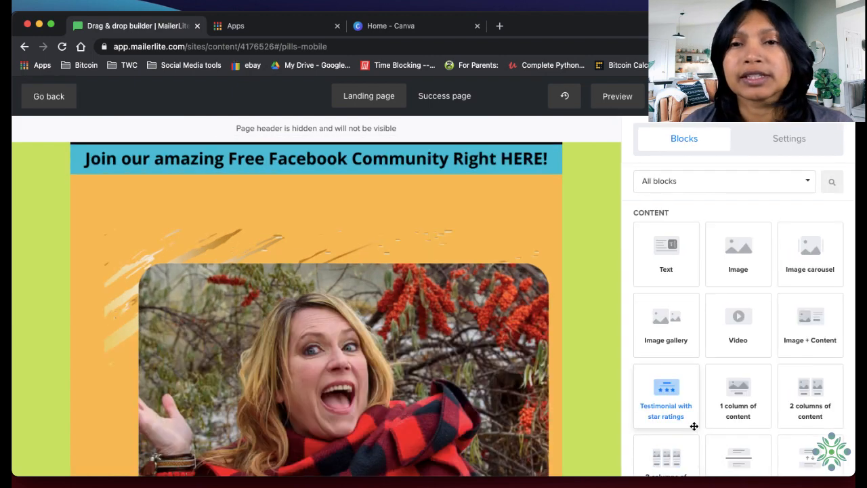
Open the "Click Here to Buy Now" image block at the page's end and place the cursor in its link address
{"action": "scroll", "coordinate": [456, 324], "scroll_direction": "down", "scroll_amount": 2}
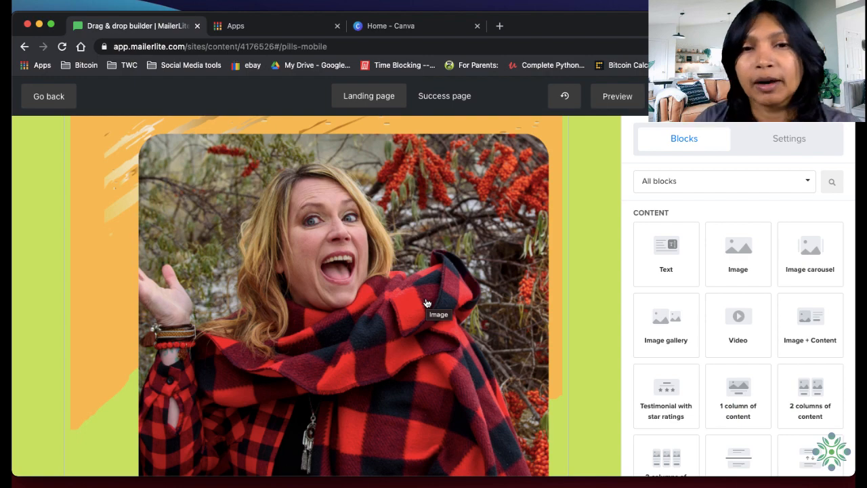
{"action": "scroll", "coordinate": [425, 320], "scroll_direction": "down", "scroll_amount": 5}
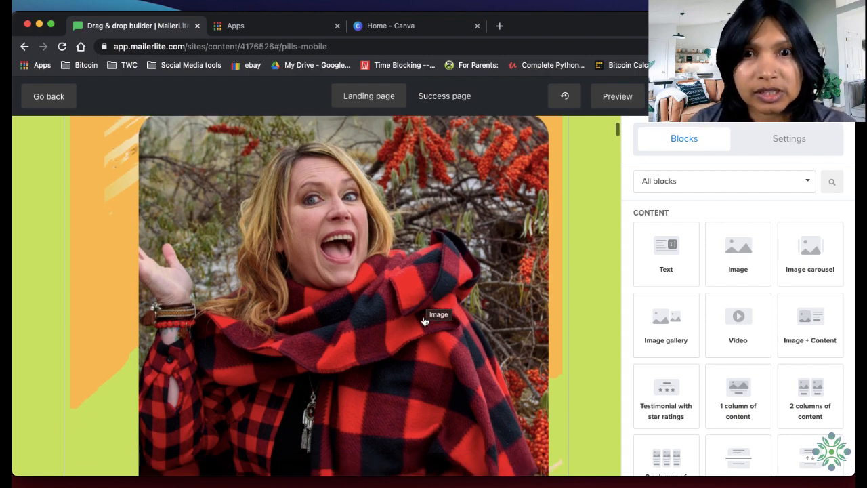
{"action": "scroll", "coordinate": [426, 324], "scroll_direction": "down", "scroll_amount": 10}
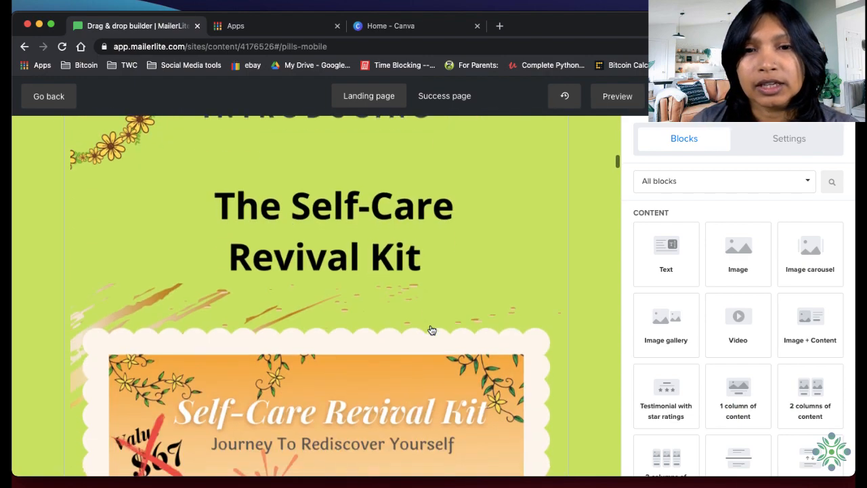
{"action": "scroll", "coordinate": [545, 372], "scroll_direction": "down", "scroll_amount": 5}
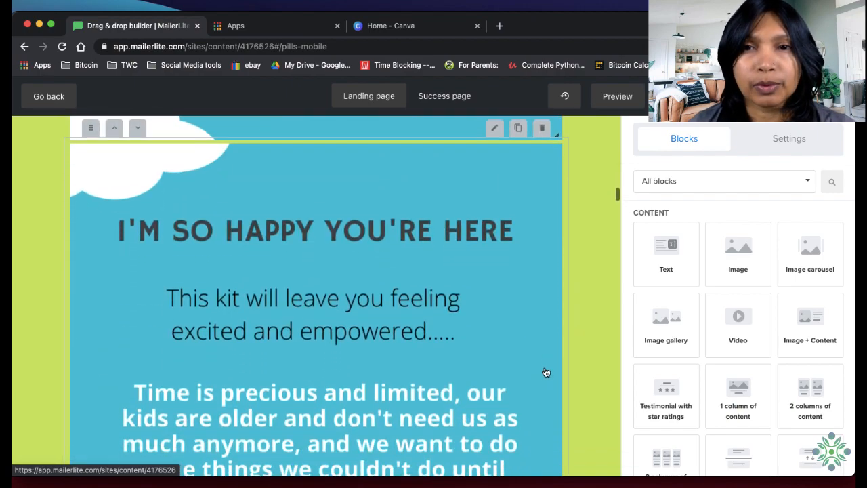
{"action": "scroll", "coordinate": [547, 373], "scroll_direction": "down", "scroll_amount": 15}
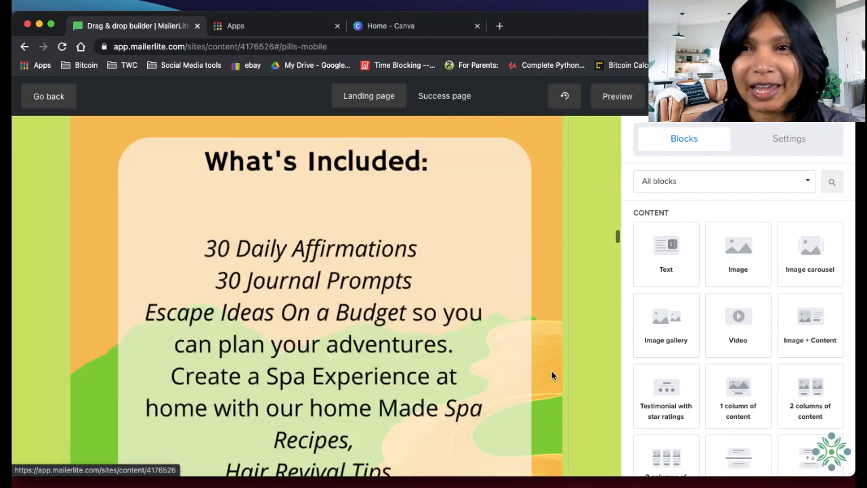
{"action": "scroll", "coordinate": [554, 378], "scroll_direction": "down", "scroll_amount": 15}
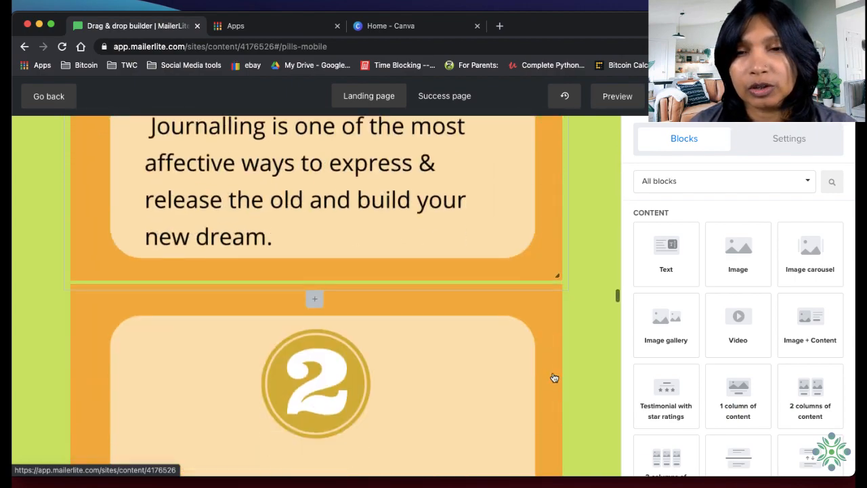
{"action": "scroll", "coordinate": [554, 378], "scroll_direction": "down", "scroll_amount": 20}
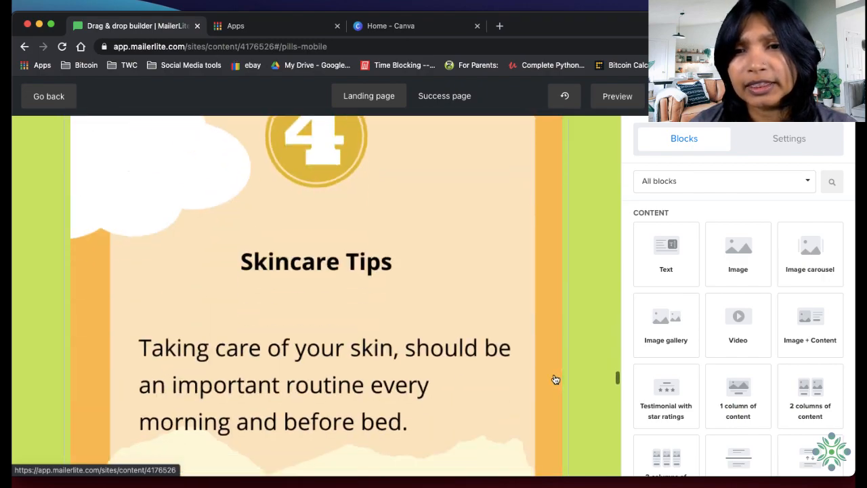
{"action": "scroll", "coordinate": [556, 380], "scroll_direction": "down", "scroll_amount": 20}
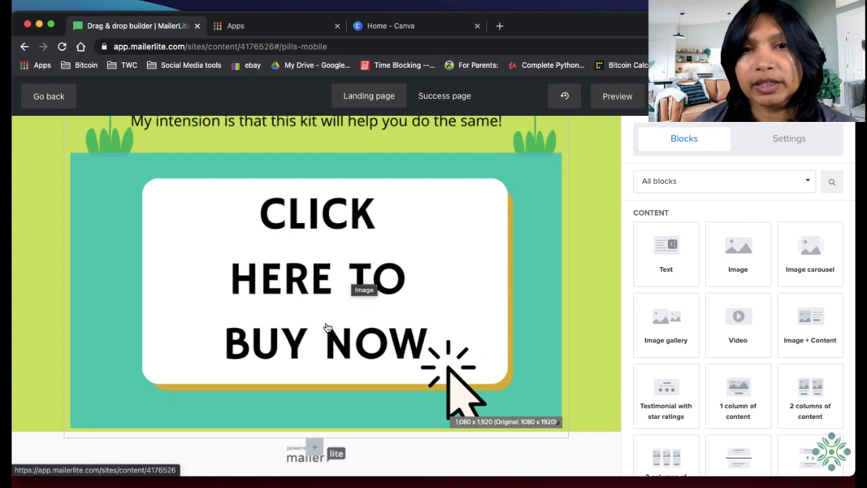
{"action": "left_click", "coordinate": [417, 234]}
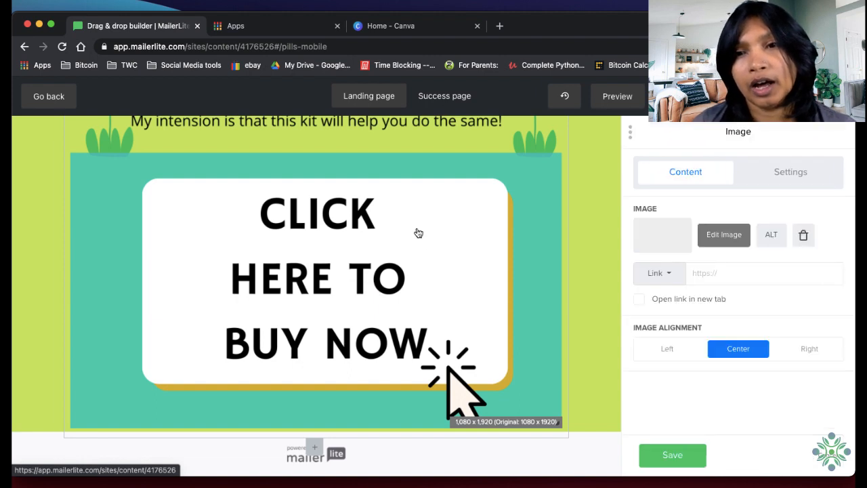
{"action": "left_click", "coordinate": [677, 272]}
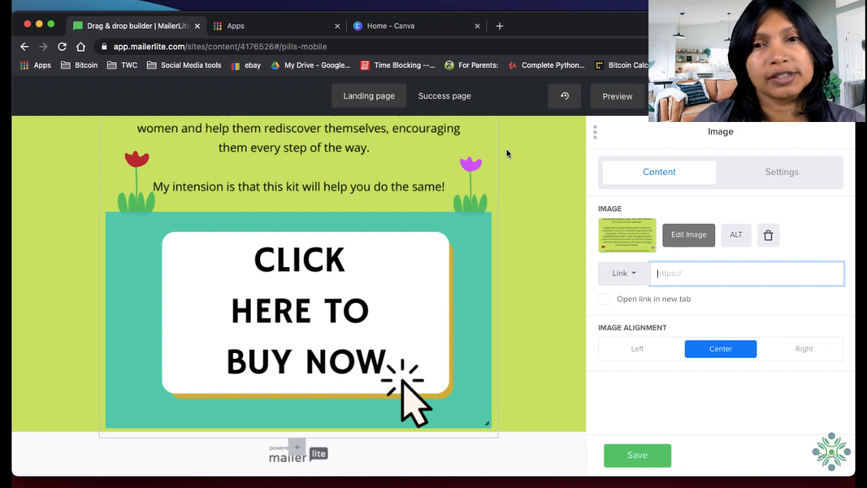
View the Success page's thank-you message, comparing it with the landing page, and return to the landing page
{"action": "left_click", "coordinate": [444, 102]}
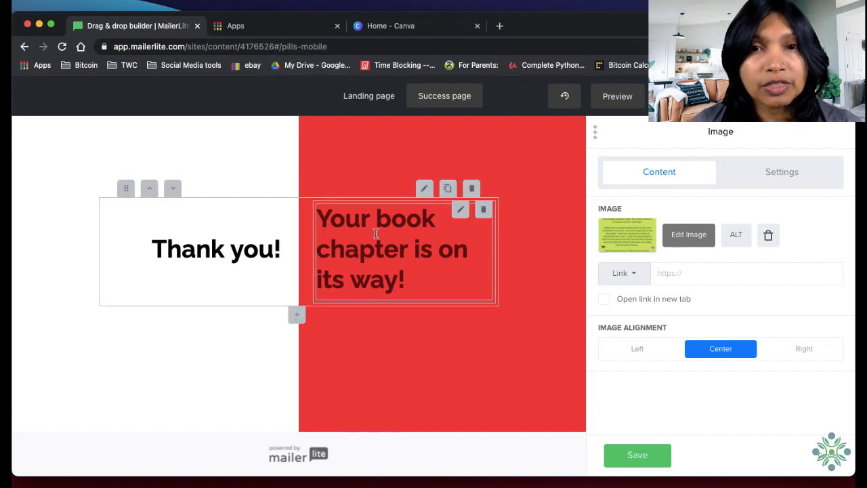
{"action": "left_click", "coordinate": [376, 105]}
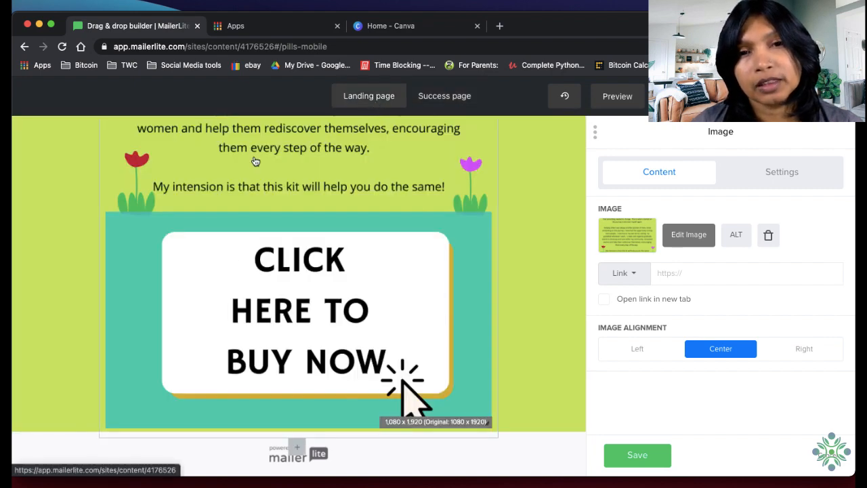
{"action": "left_click", "coordinate": [426, 100]}
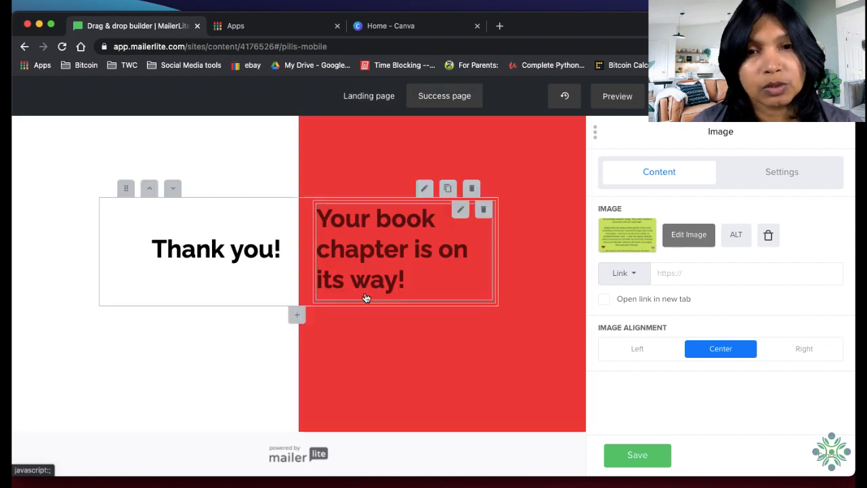
{"action": "left_click", "coordinate": [379, 97]}
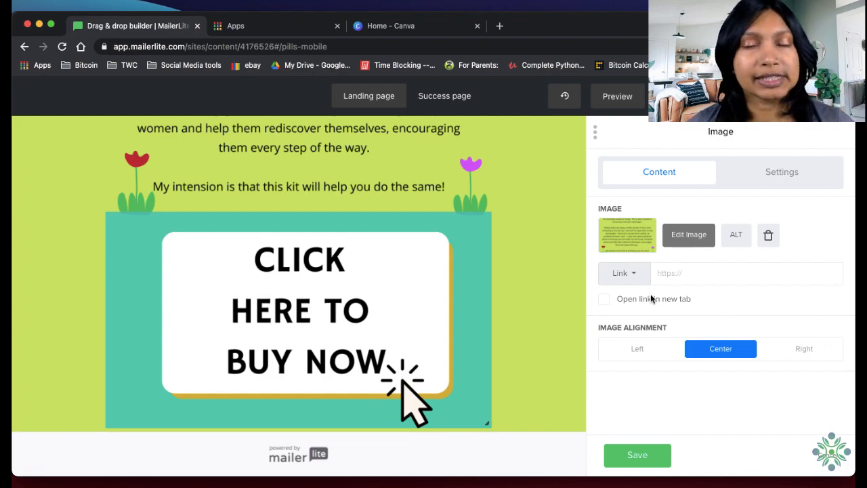
Look back up the landing page from the "Buy Now" image to the first image
{"action": "scroll", "coordinate": [548, 303], "scroll_direction": "up", "scroll_amount": 10}
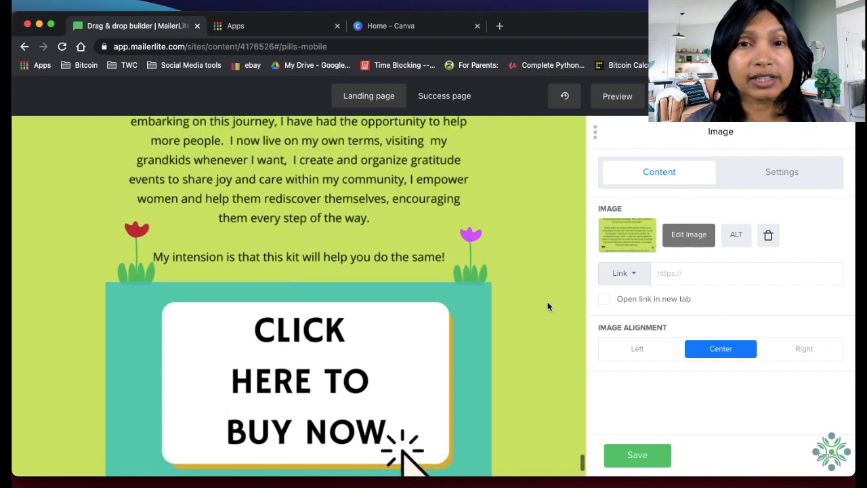
{"action": "scroll", "coordinate": [552, 308], "scroll_direction": "up", "scroll_amount": 15}
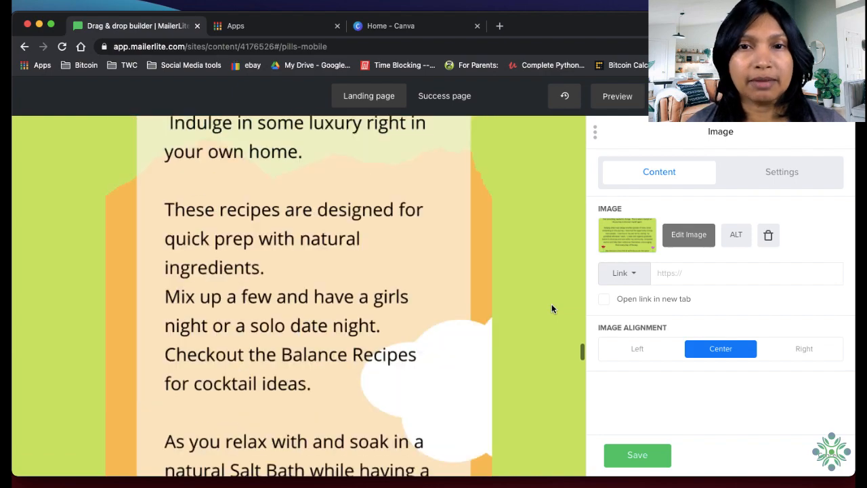
{"action": "scroll", "coordinate": [553, 314], "scroll_direction": "up", "scroll_amount": 15}
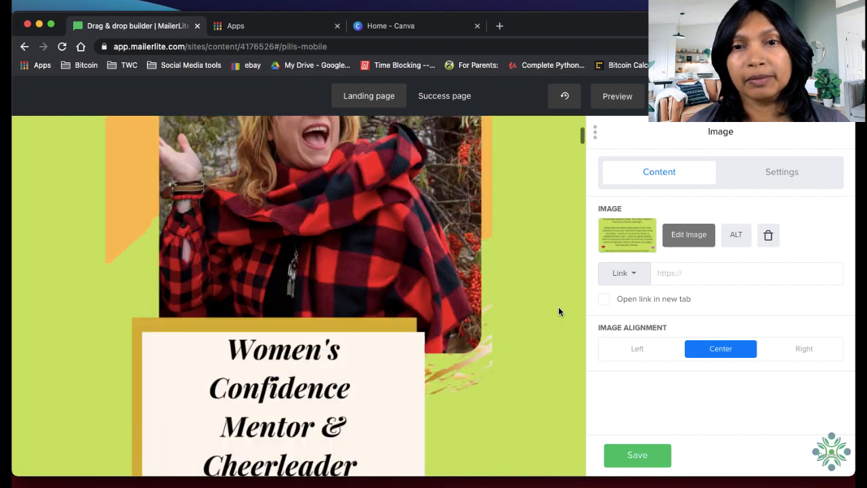